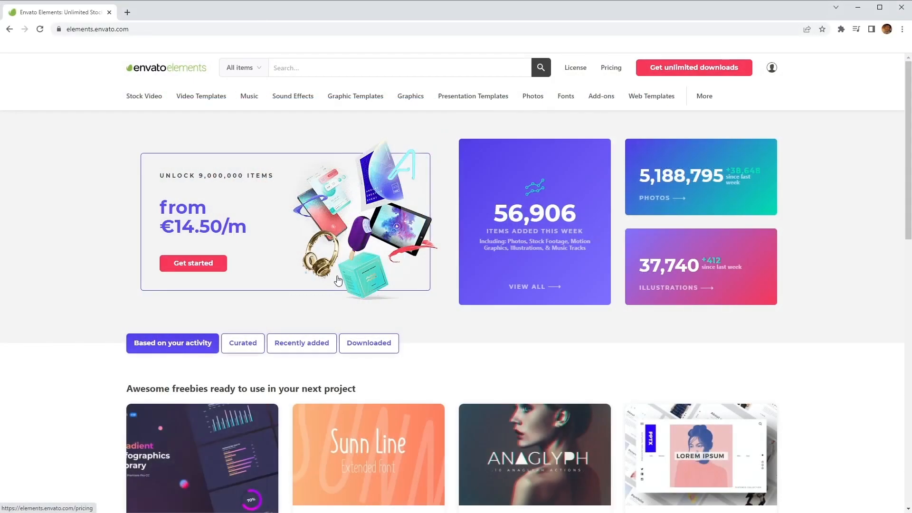
Search the Video Templates category for "double exposure"
click(248, 71)
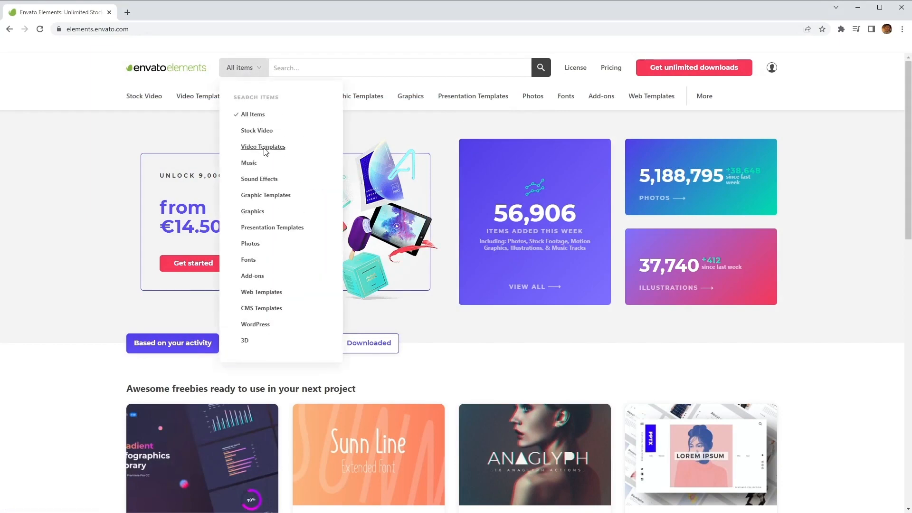
click(264, 147)
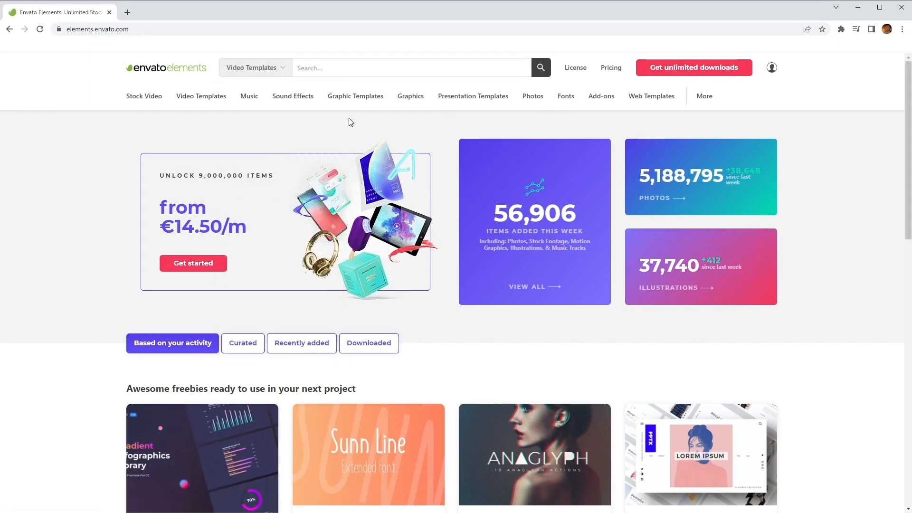
click(369, 73)
text(double exposure)
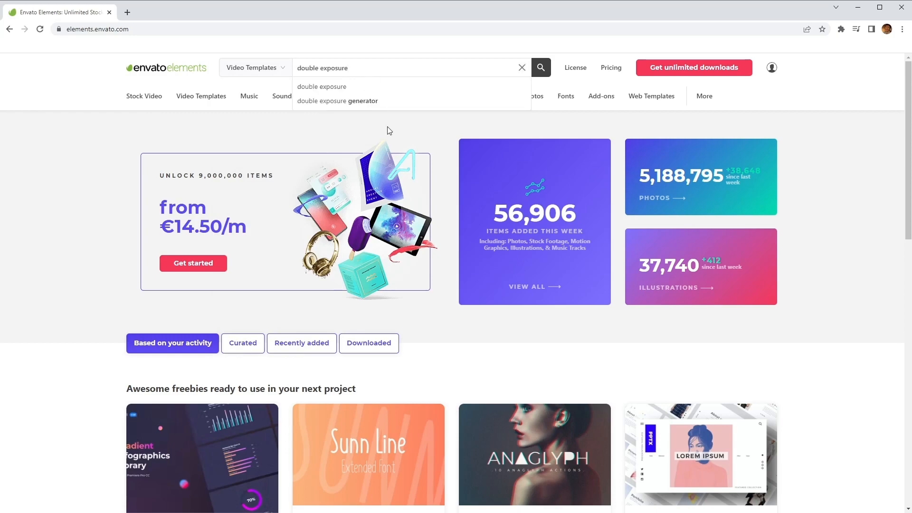
click(542, 70)
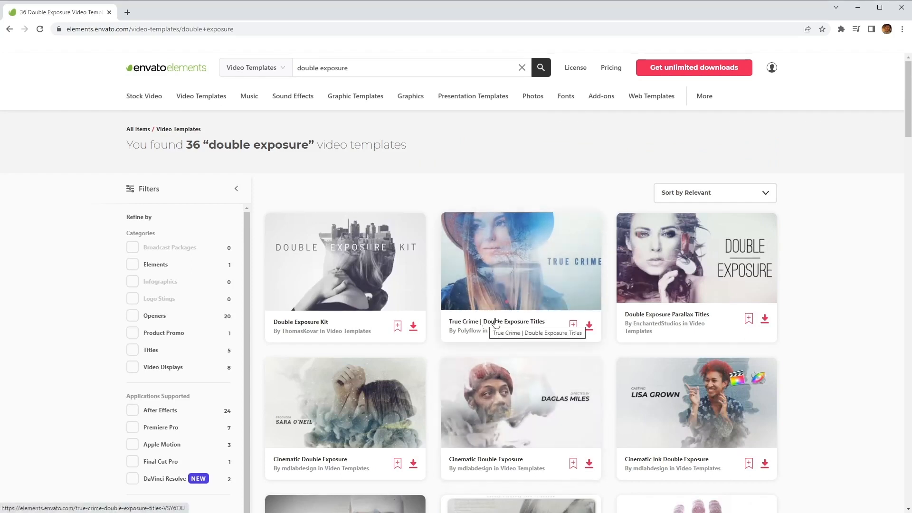
Open the "True Crime | Double Exposure Titles" template page and play its preview video
mouse_move(497, 309)
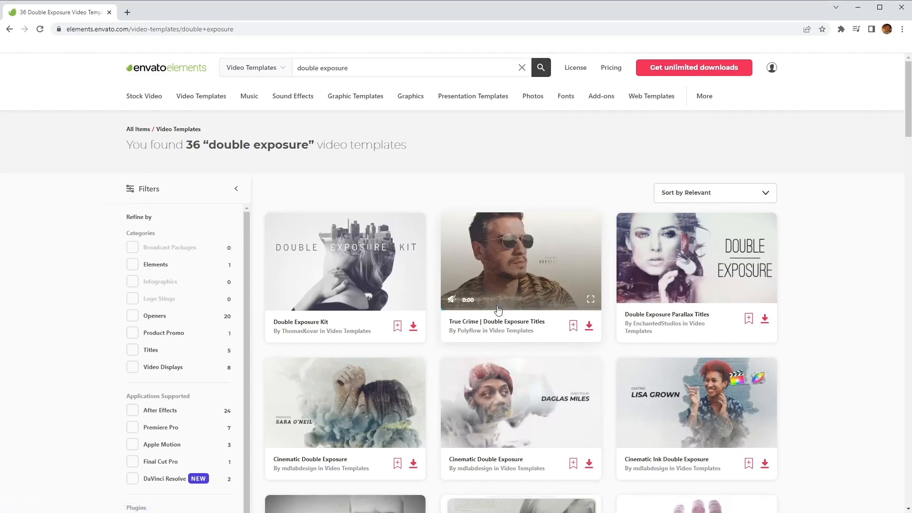
click(508, 324)
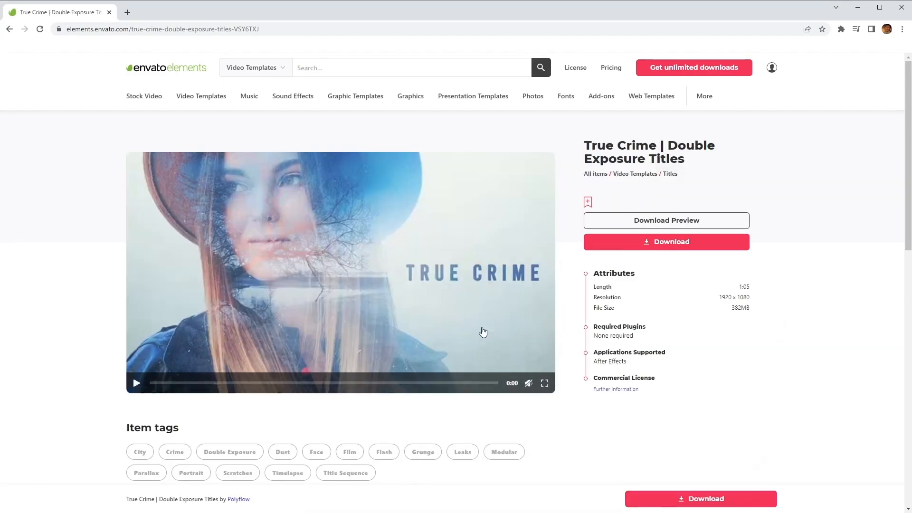
click(135, 385)
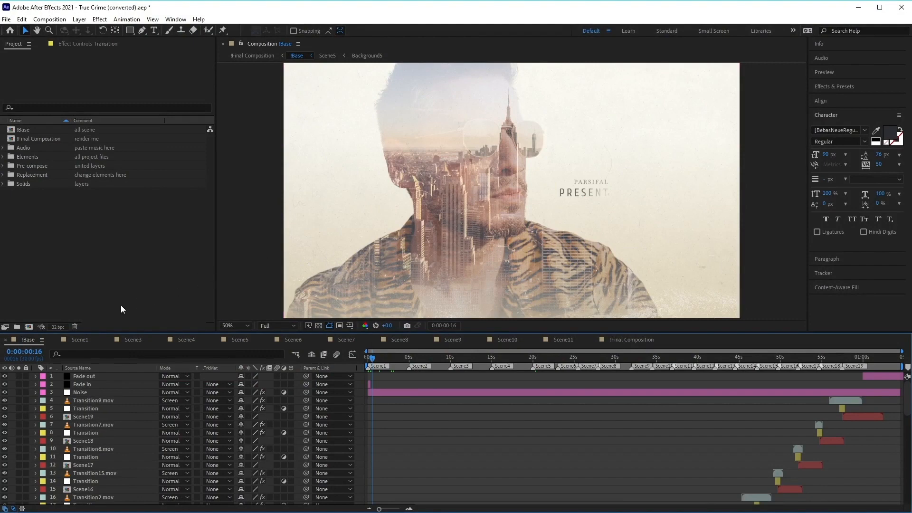
In After Effects, look through the Scene1 and Scene3 compositions, previewing Scene3 at frame 5
click(78, 340)
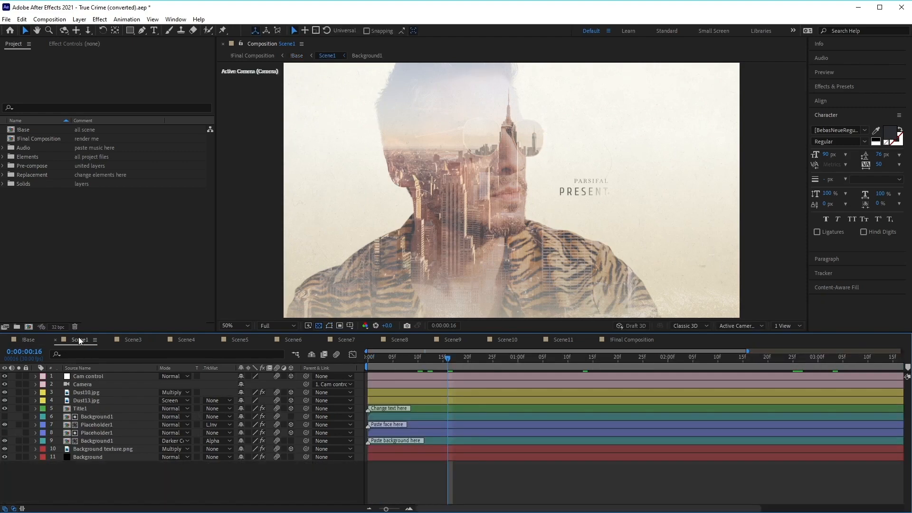
click(134, 340)
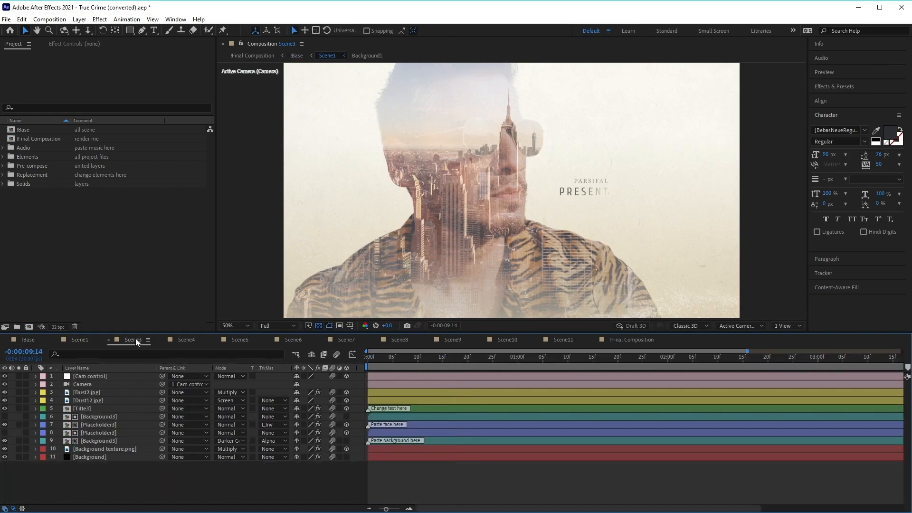
click(393, 360)
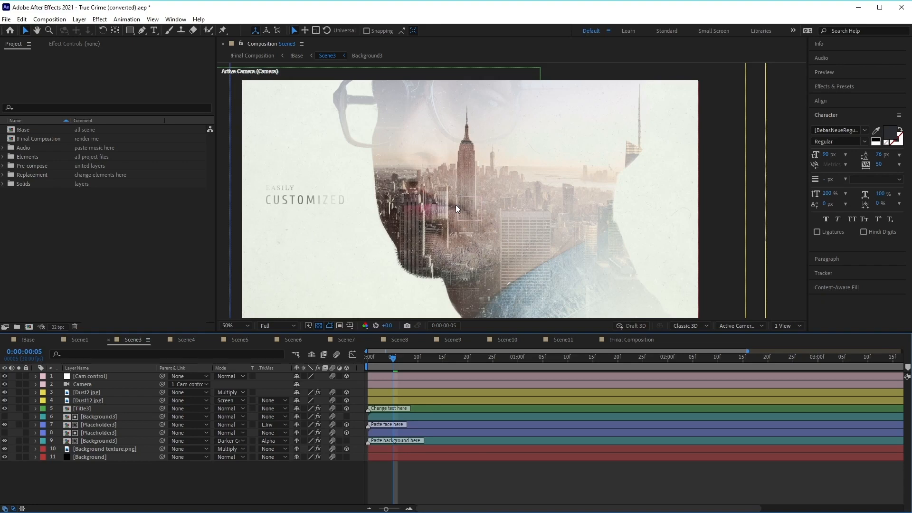
Return to the !Base composition and examine its Scene1, Scene2 and intermediate Transition layers
click(26, 341)
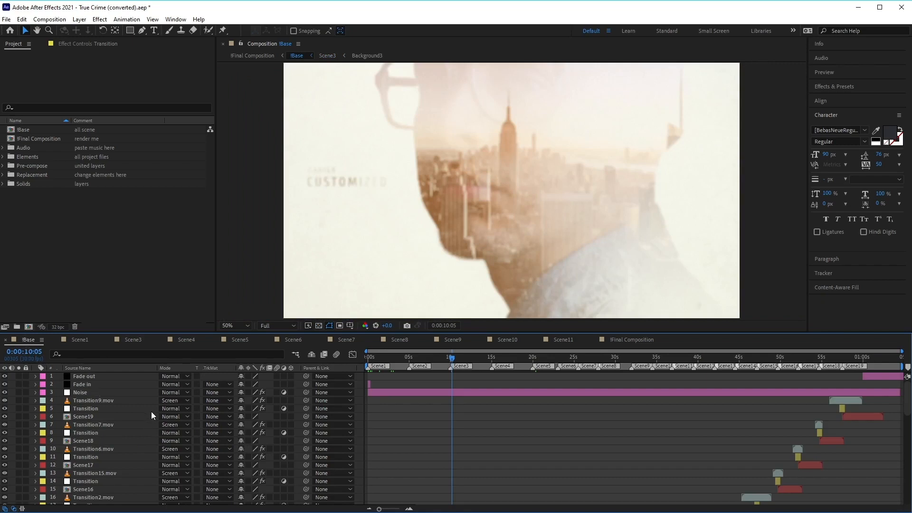
scroll(151, 412, down, 10)
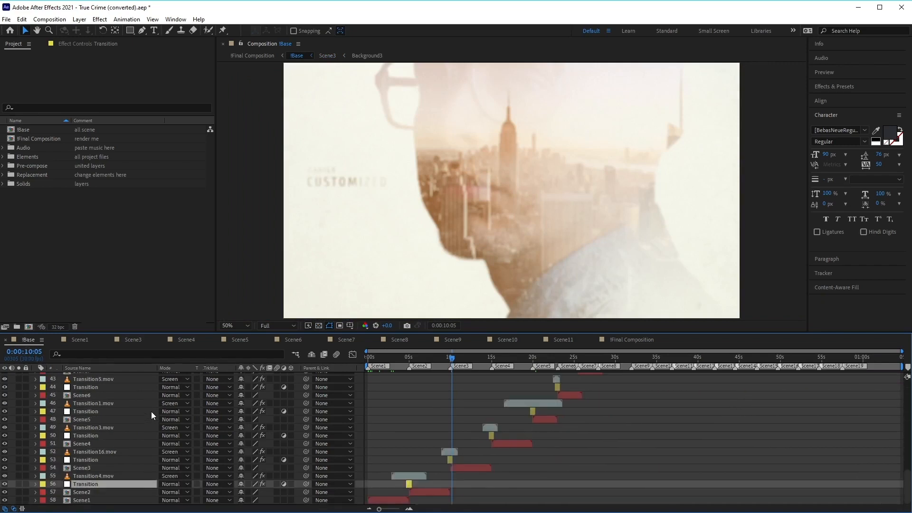
click(79, 500)
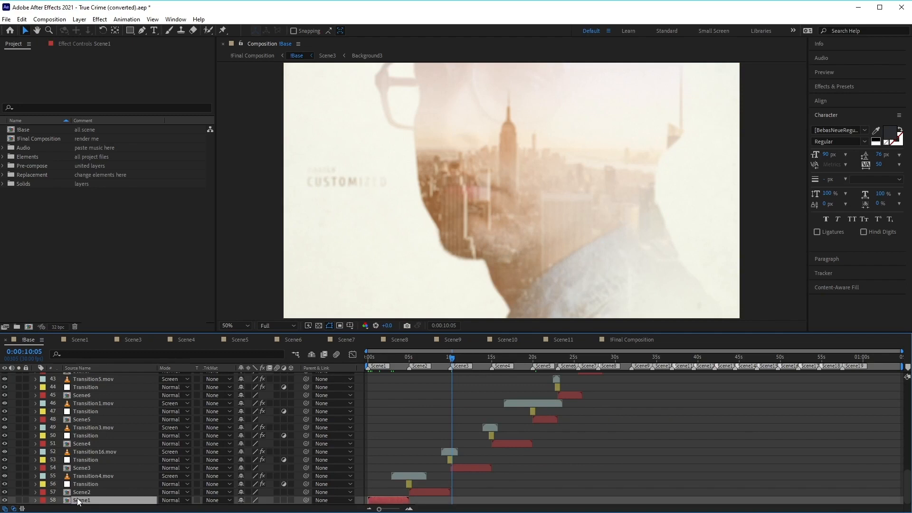
click(81, 494)
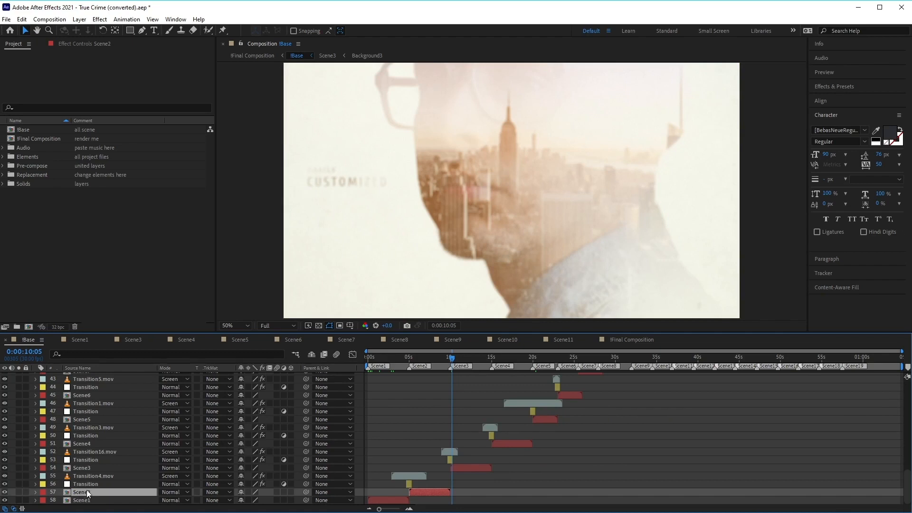
key(ctrl+Up)
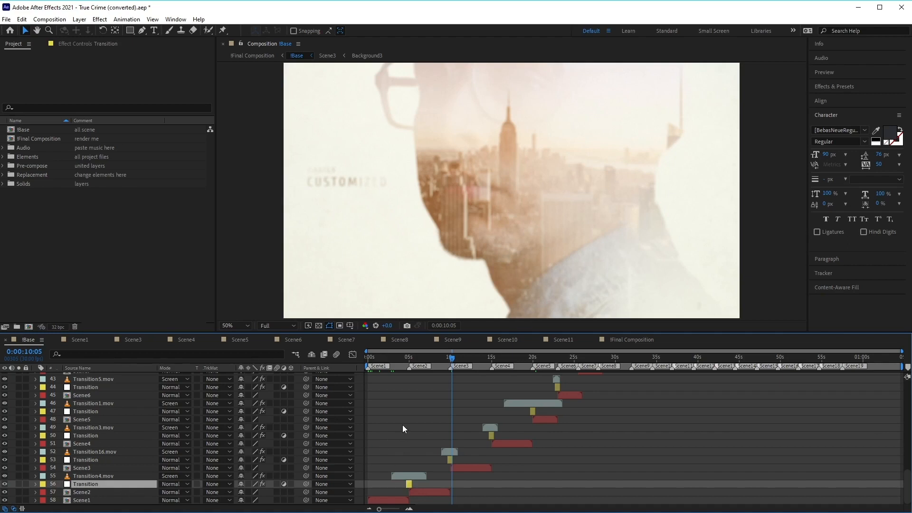
Show the Scene1 composition and close all other open timelines except !Base
click(72, 340)
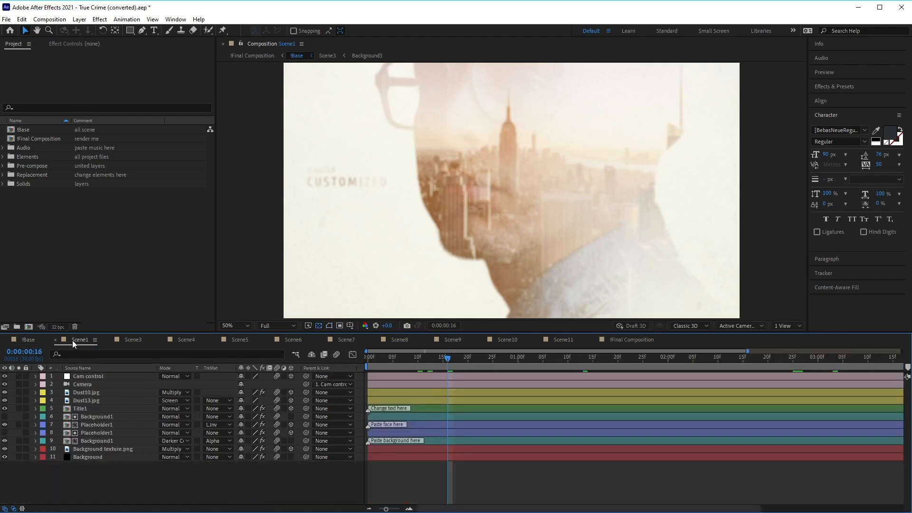
click(108, 339)
click(108, 340)
click(107, 340)
click(108, 340)
click(107, 340)
click(107, 340)
click(107, 340)
click(107, 340)
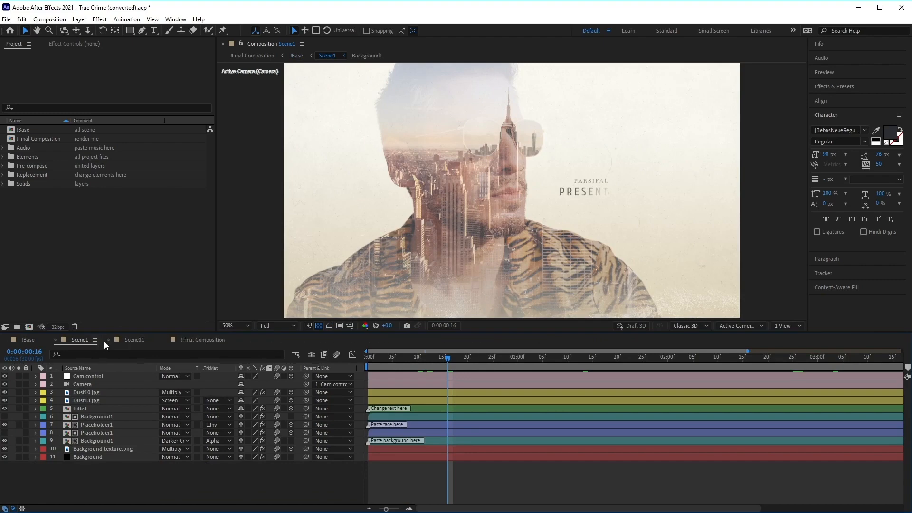
click(108, 339)
click(109, 340)
Set the Start Color of the Gradient Ramp on Scene1's Background layer to light lavender
click(103, 456)
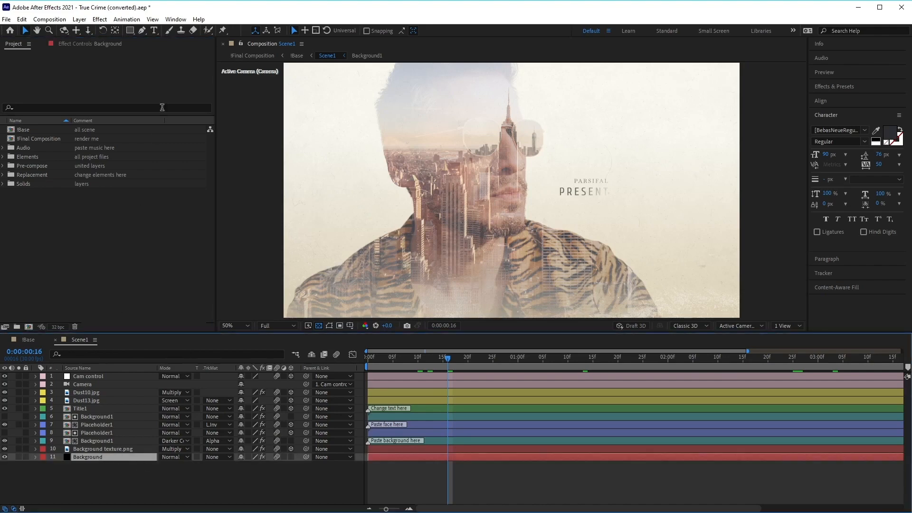
click(92, 43)
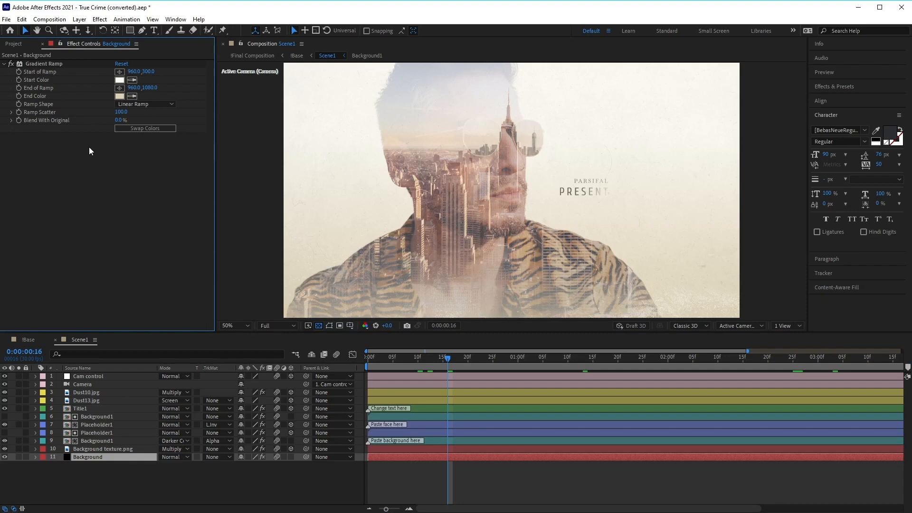
click(119, 82)
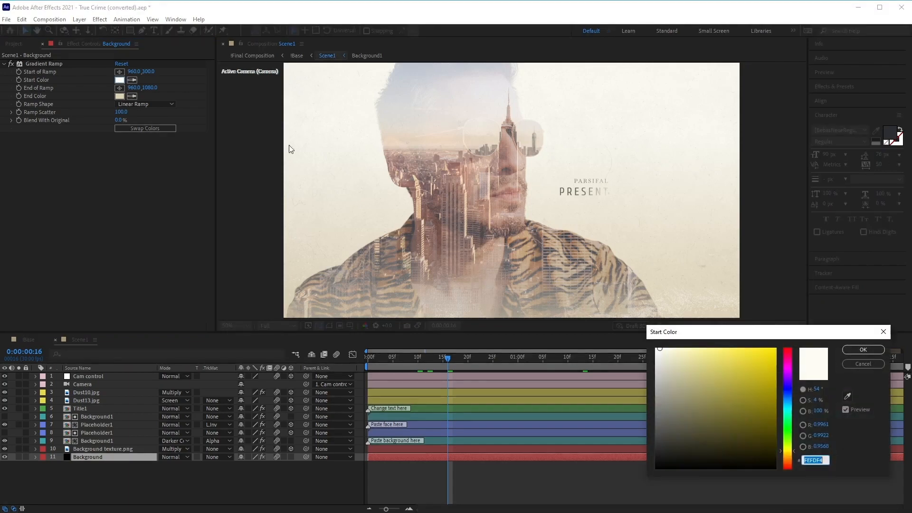
drag(697, 332, 621, 211)
drag(717, 333, 718, 270)
mouse_move(673, 252)
mouse_down()
mouse_move(662, 234)
mouse_move(604, 227)
mouse_up()
click(602, 227)
click(786, 228)
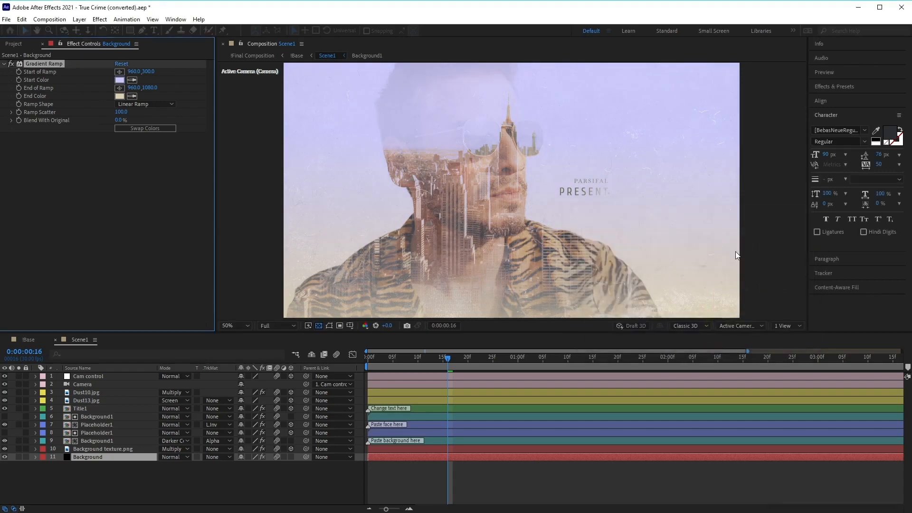
Set the Gradient Ramp's End Color on the Background layer to pink D76FCA
click(119, 96)
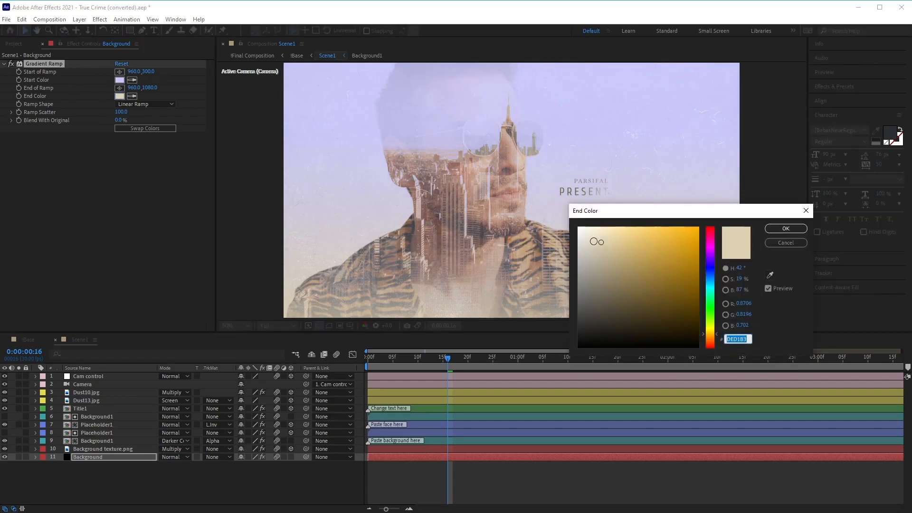
click(622, 288)
drag(710, 289, 709, 246)
drag(632, 252, 637, 246)
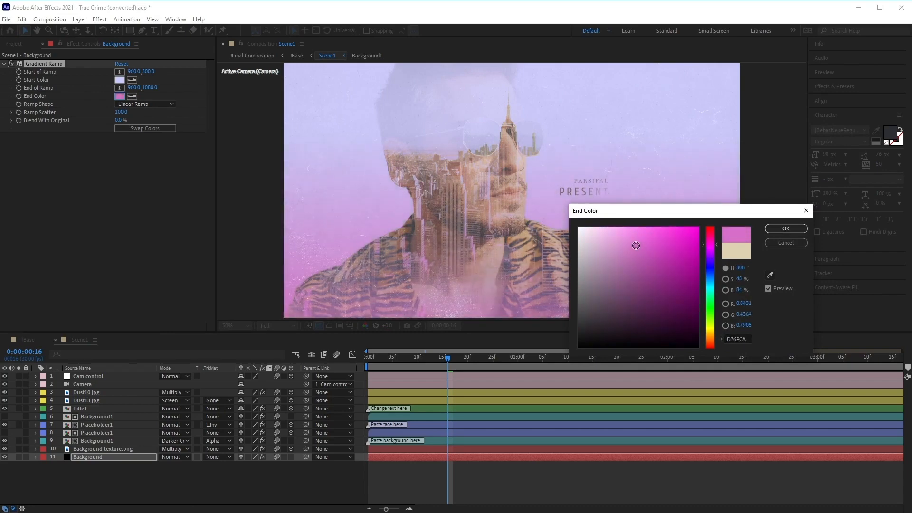
click(786, 229)
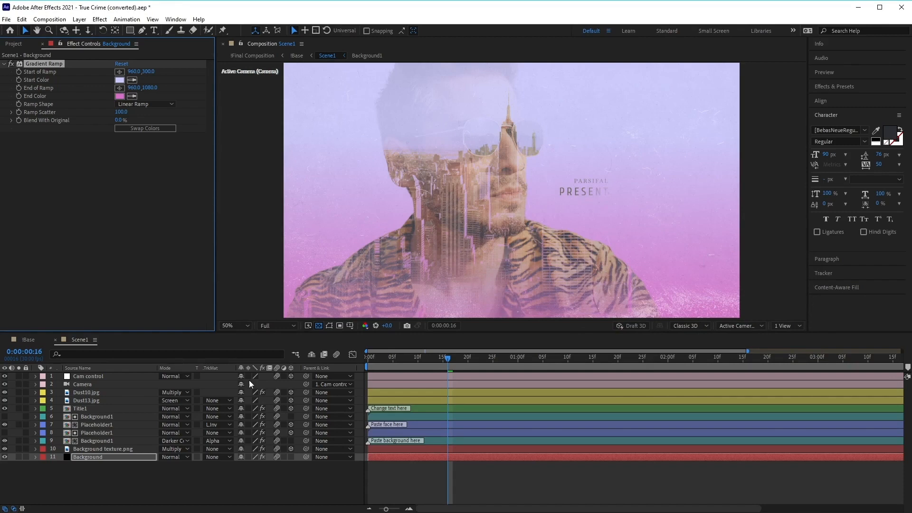
Open the nested Background1 composition from Scene1 and hide its Preview image.jpg layer
click(113, 440)
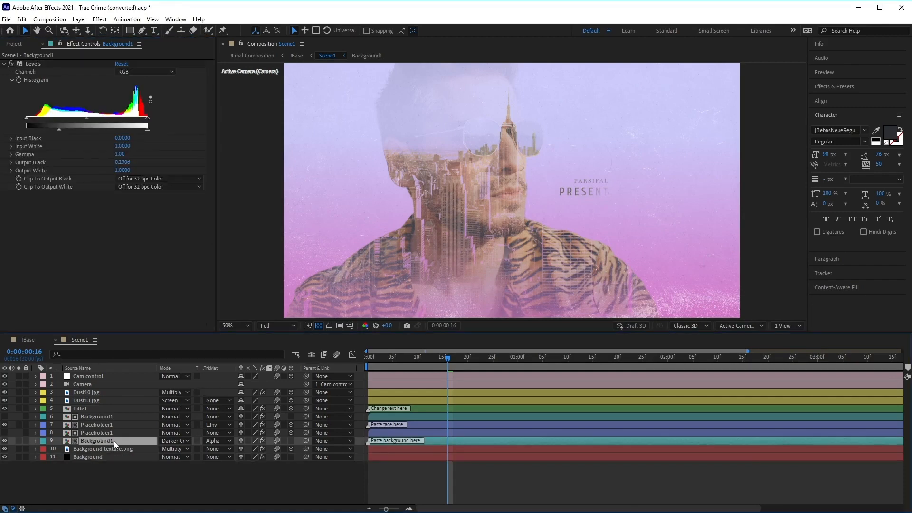
double_click(113, 441)
click(38, 378)
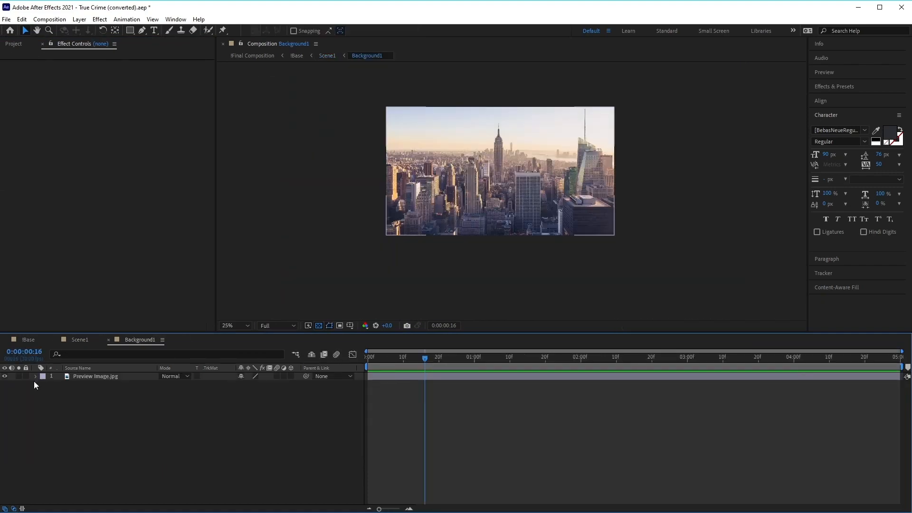
click(5, 376)
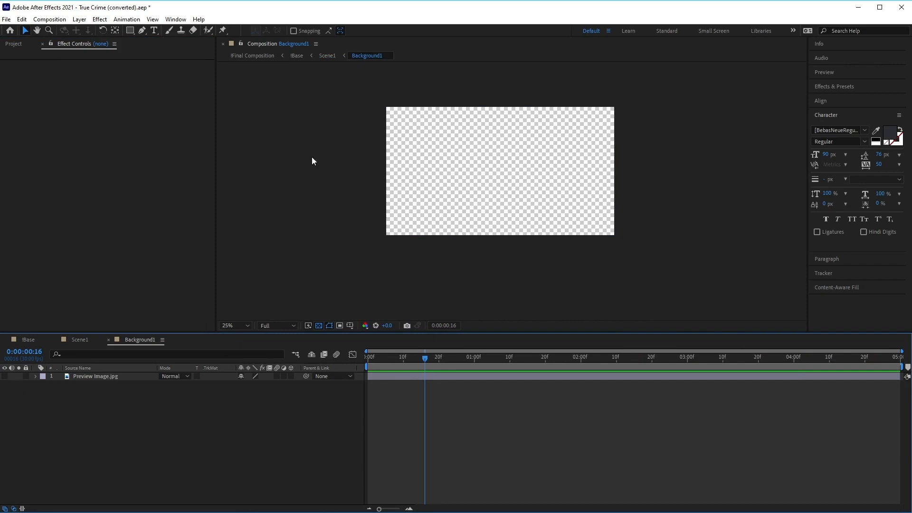
Import the Hong Kong cityscape JPG into the project and place it above the Preview image.jpg layer in Background1
click(93, 376)
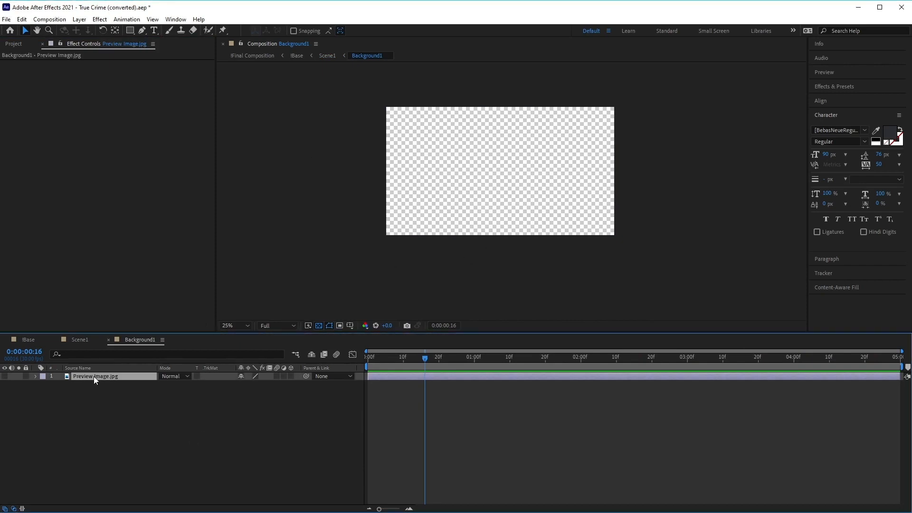
click(15, 46)
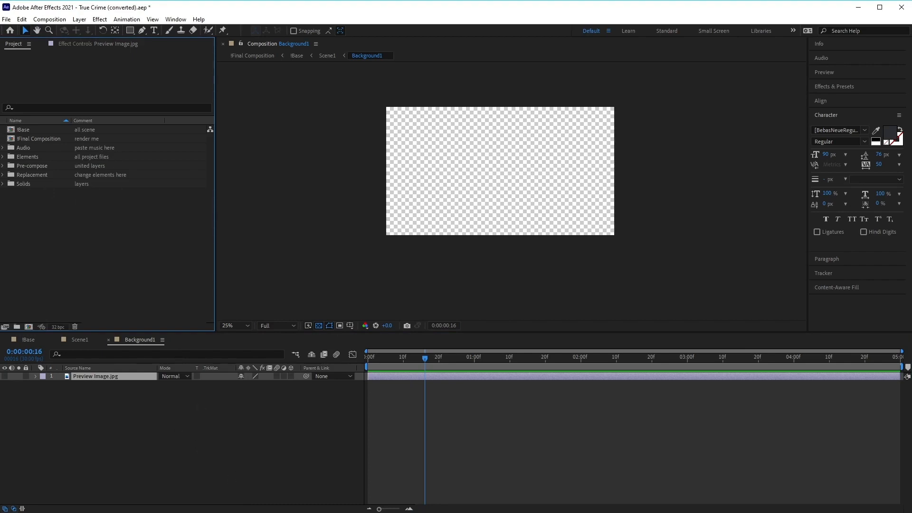
drag(359, 508, 124, 247)
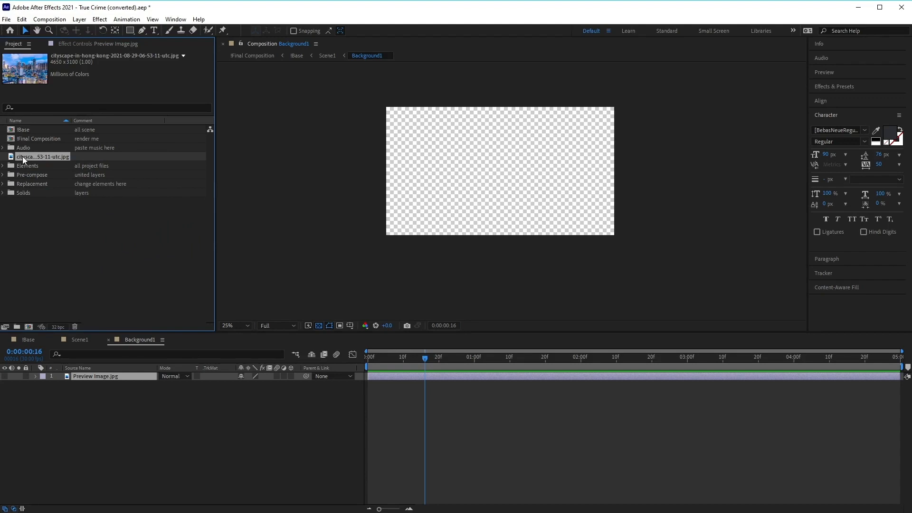
drag(22, 156, 113, 375)
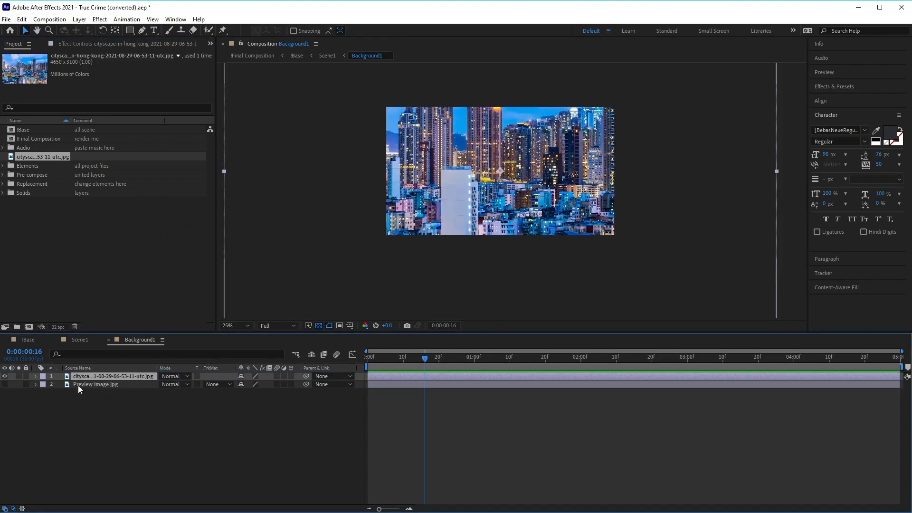
Scale the cityscape layer to 42% and return to the Scene1 composition
click(34, 377)
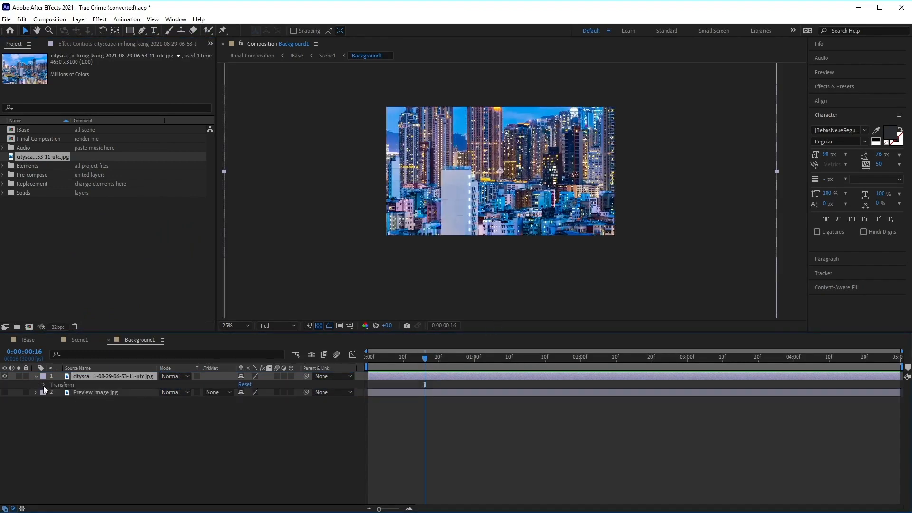
click(44, 385)
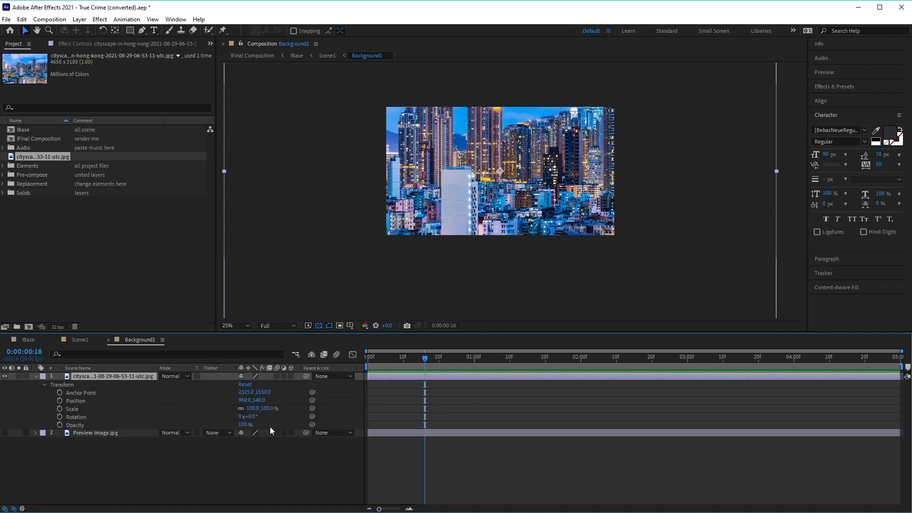
drag(253, 411, 227, 411)
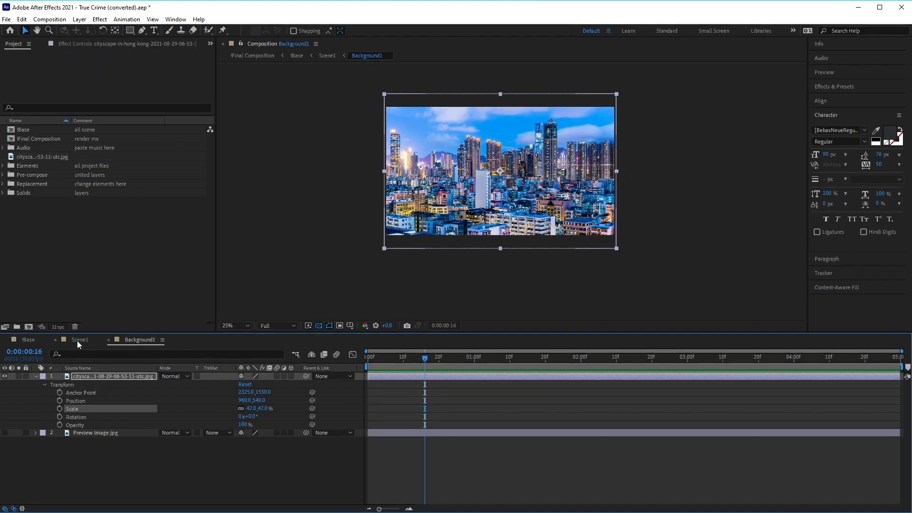
click(77, 341)
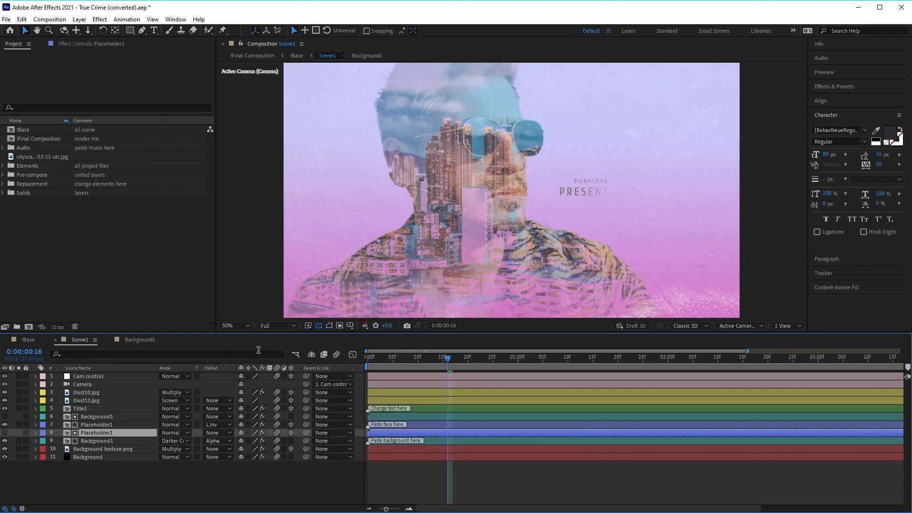
Open the nested Placeholder1 composition from Scene1 and hide its Face1.png layer
click(112, 427)
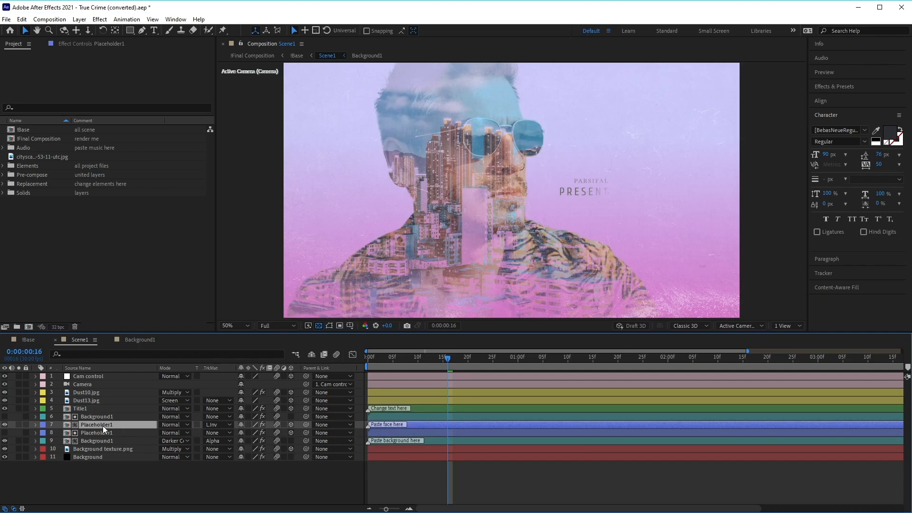
double_click(103, 426)
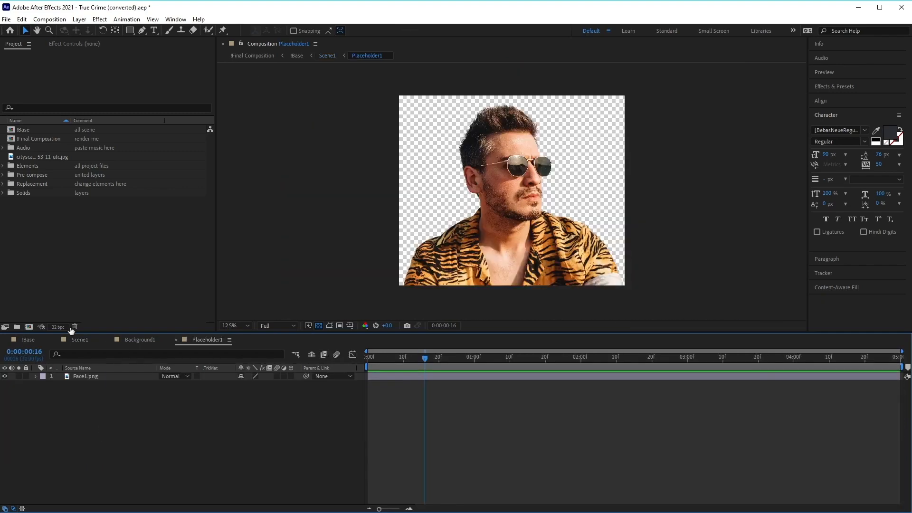
click(5, 376)
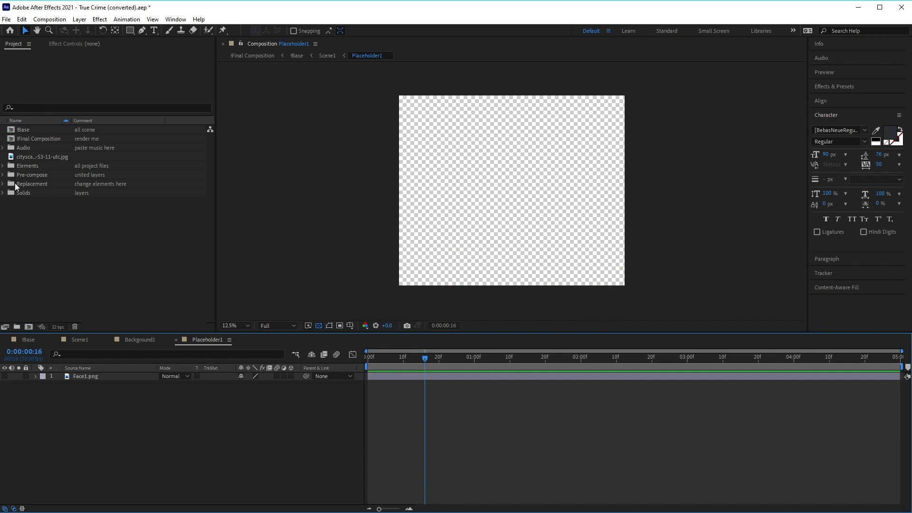
Place Face10.png from the project's Elements > Faces folder above the Face1.png layer in Placeholder1
click(3, 166)
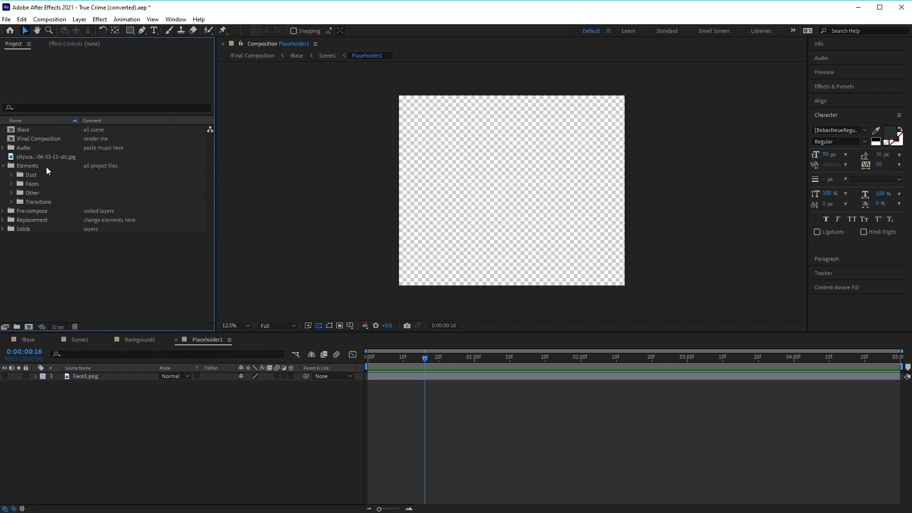
click(36, 185)
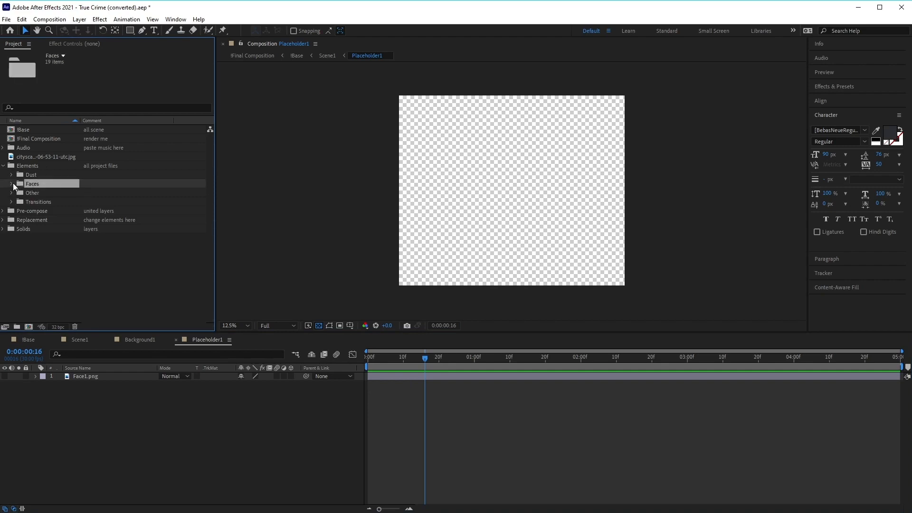
click(12, 184)
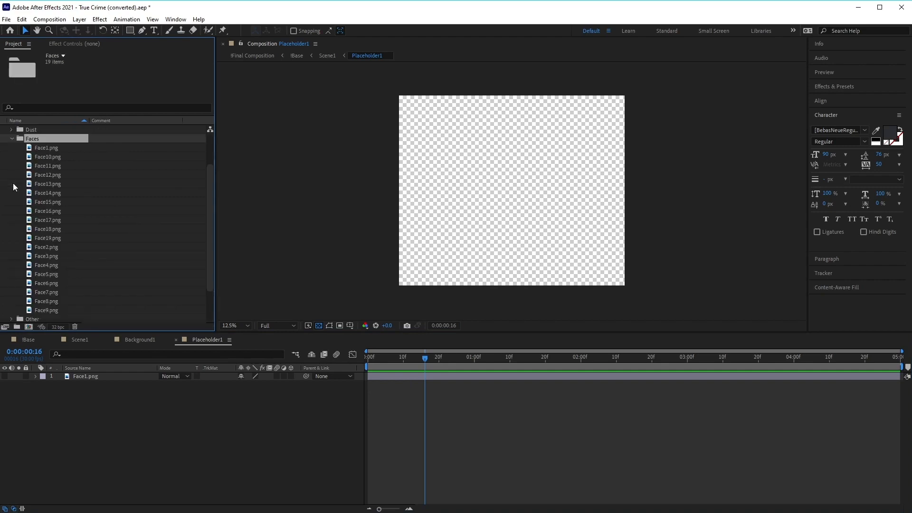
click(47, 156)
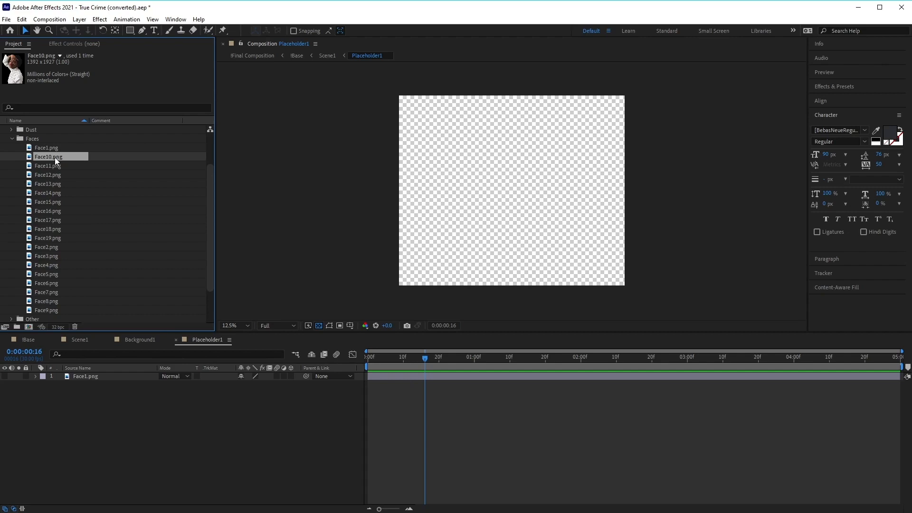
drag(55, 160, 153, 375)
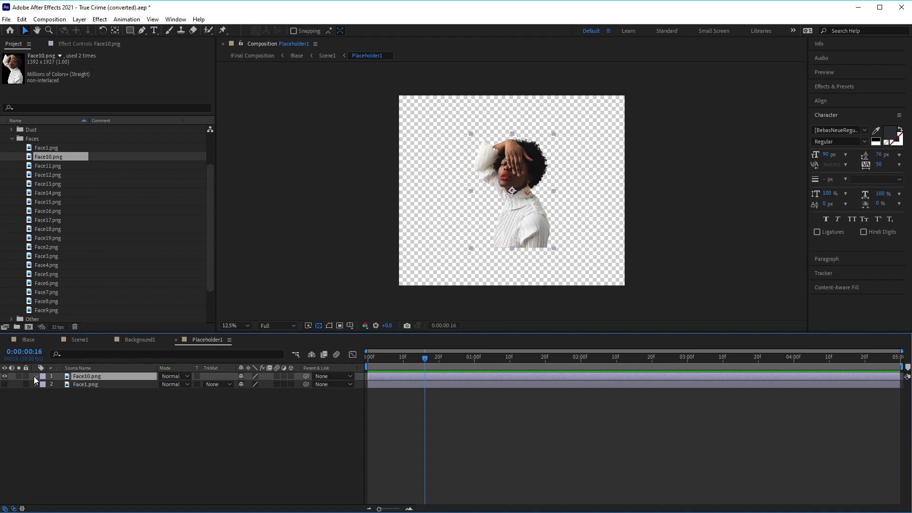
Scale the Face10.png layer to 205% and return to the Scene1 composition
click(34, 377)
click(44, 385)
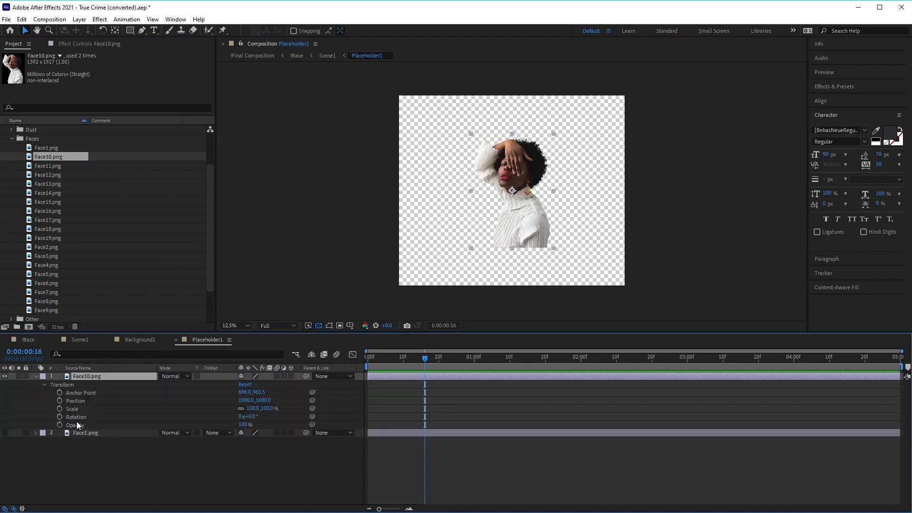
drag(251, 409, 301, 407)
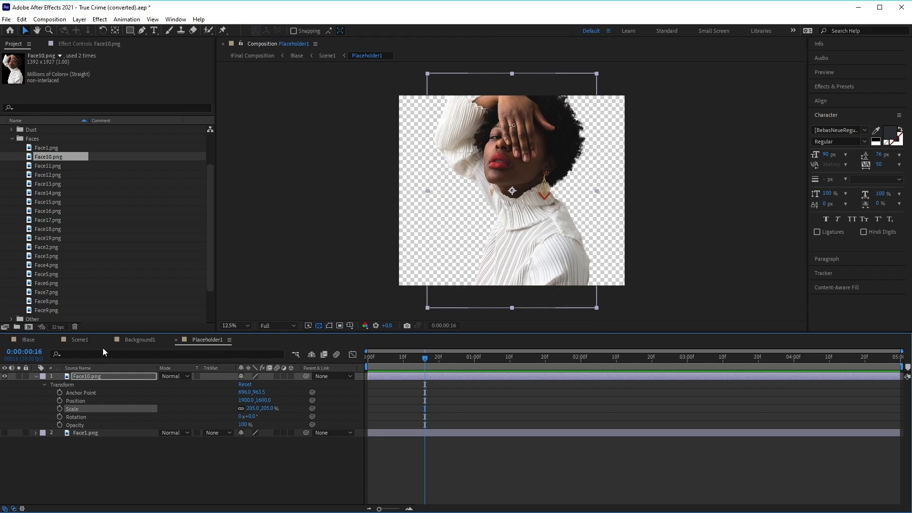
click(75, 338)
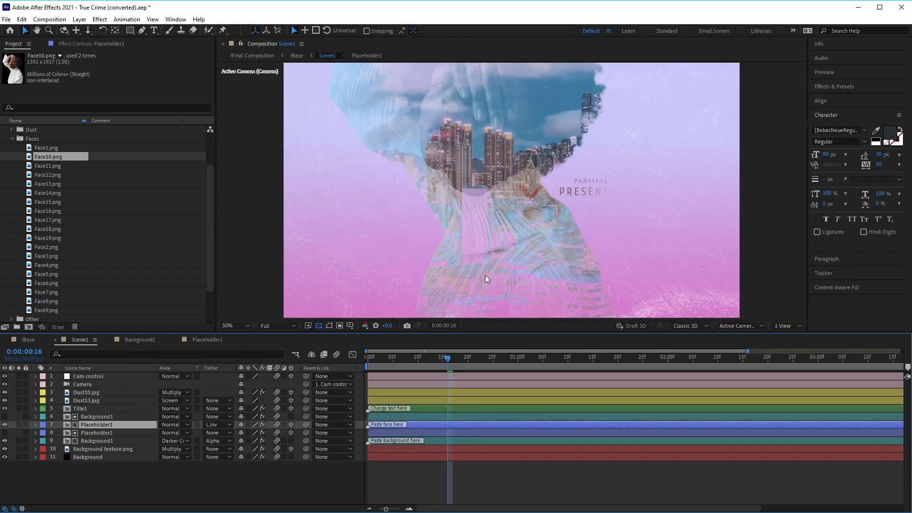
Open the nested Title1 composition and replace the PARSIFAL text with "Envato"
double_click(77, 409)
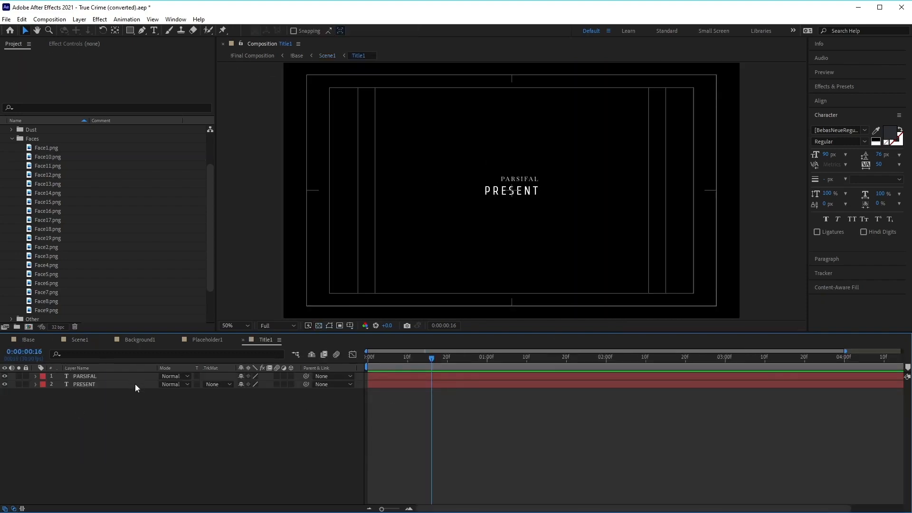
click(95, 376)
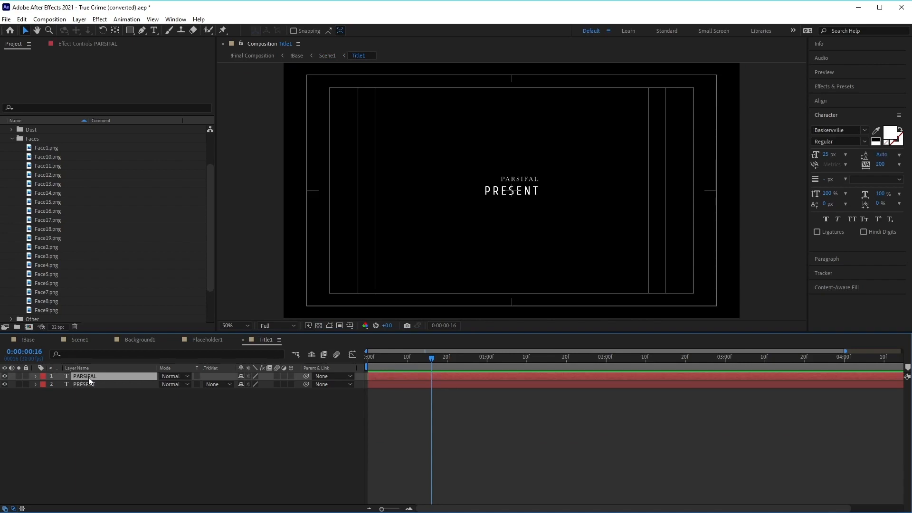
double_click(89, 377)
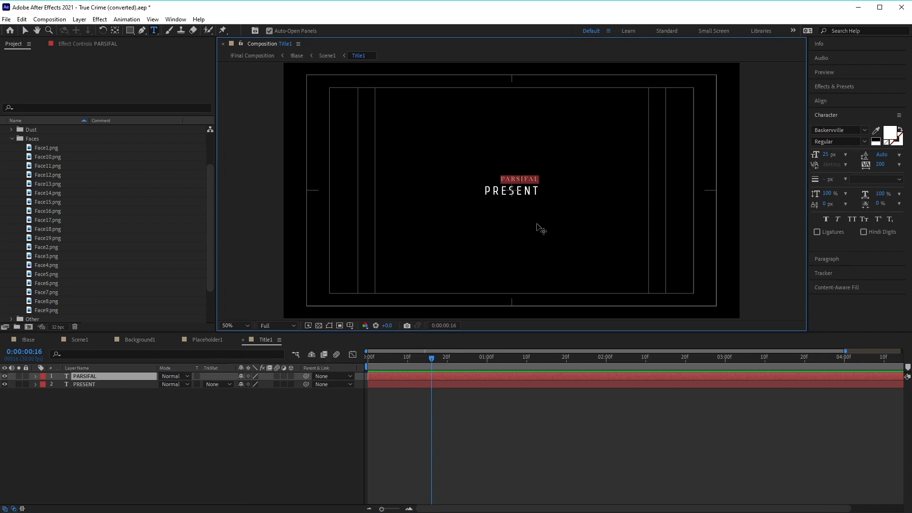
text(Envato)
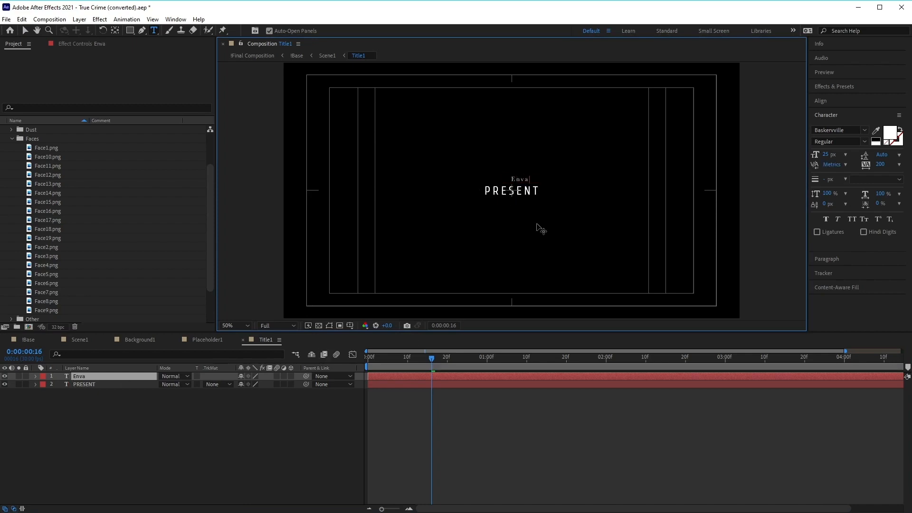
Replace the PRESENT text with "Elements" and return to the Scene1 composition
double_click(85, 385)
text(Elem)
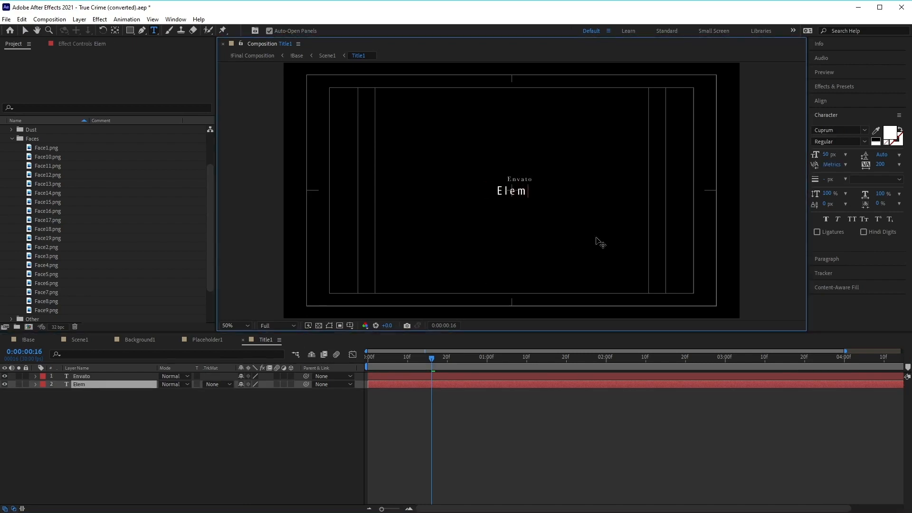
text(ents)
click(143, 415)
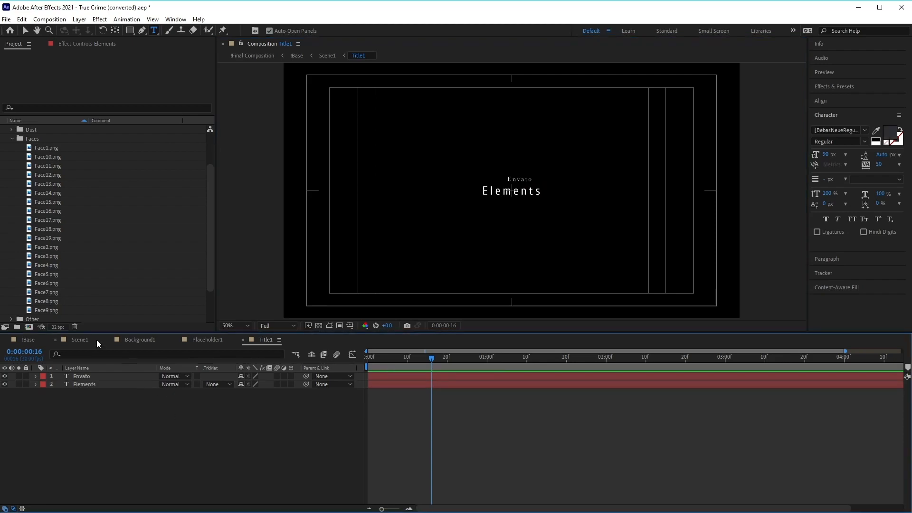
click(80, 340)
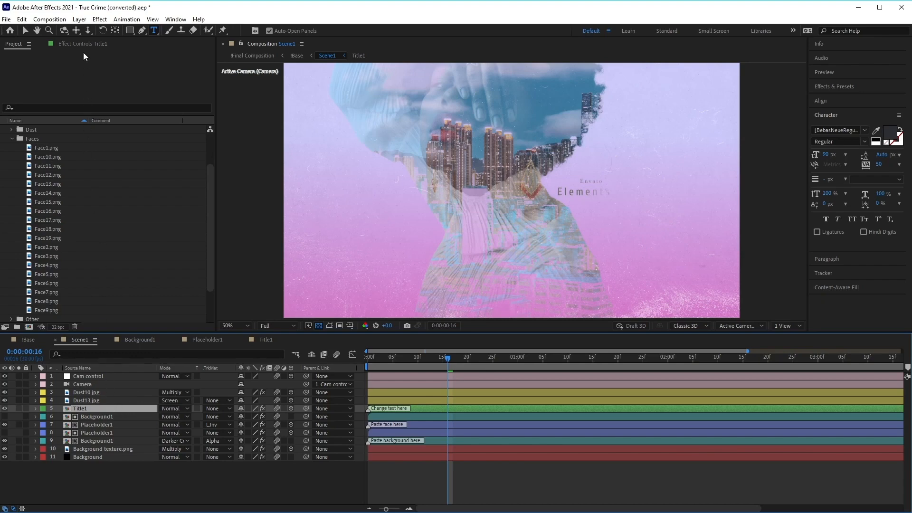
Set the Fill effect's Color on the Title1 layer to white FFFFFF
click(82, 44)
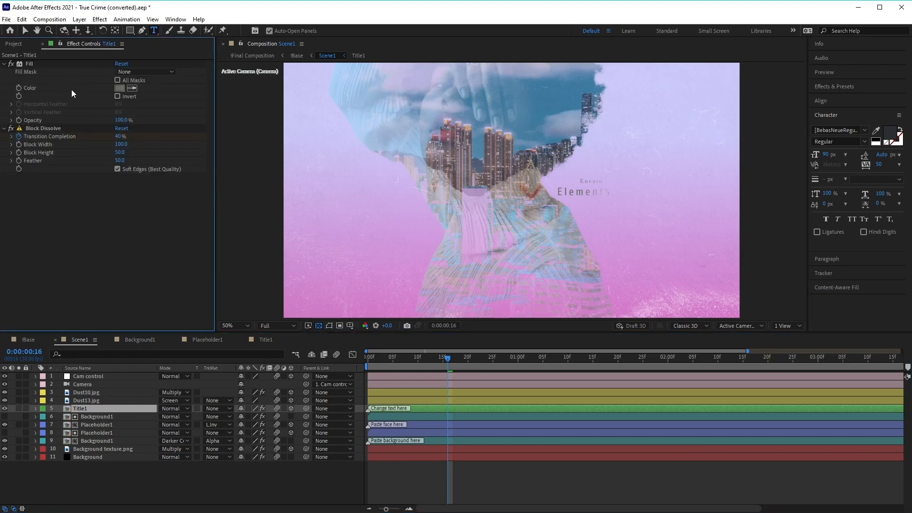
click(120, 88)
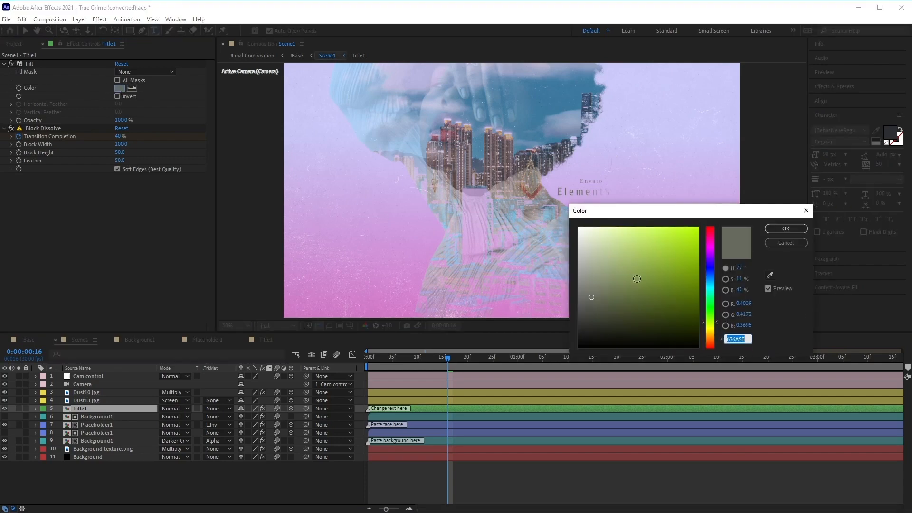
text(ffffff)
key(Tab)
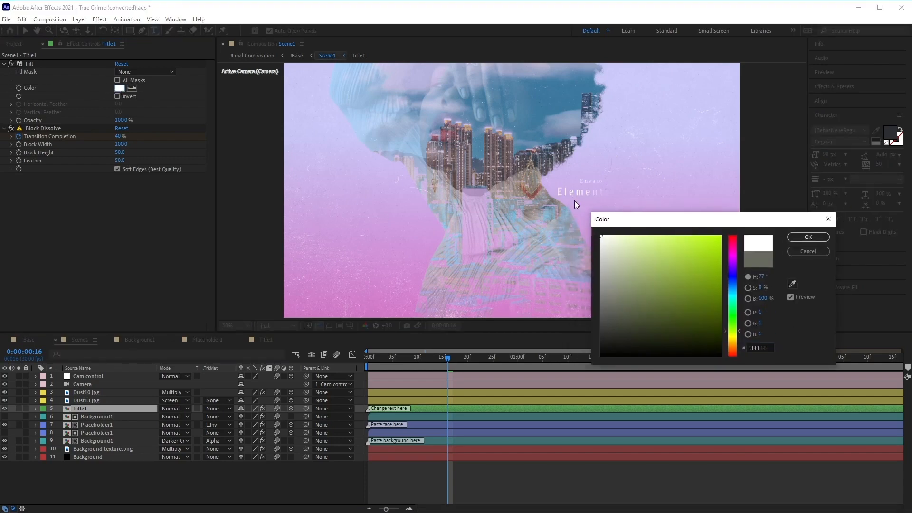
click(790, 236)
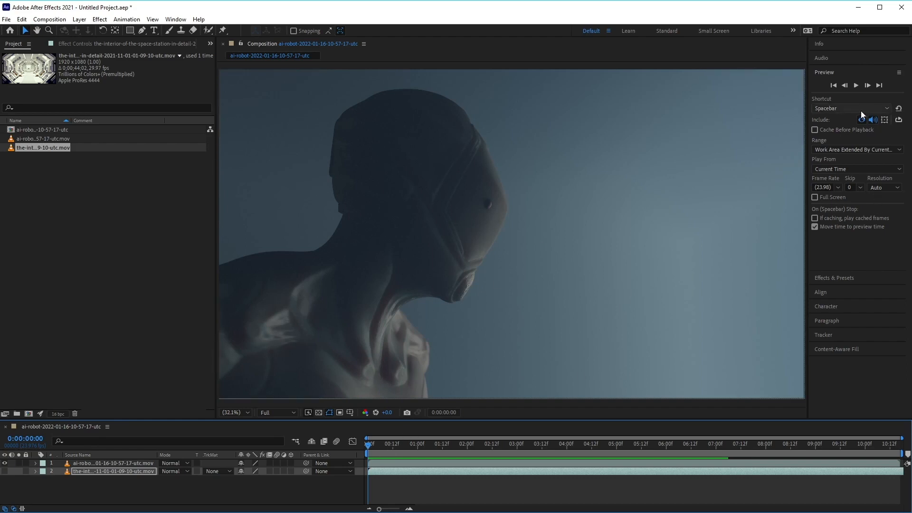
Preview the AI robot clip, then hide its layer and preview the space station clip beneath it
click(857, 86)
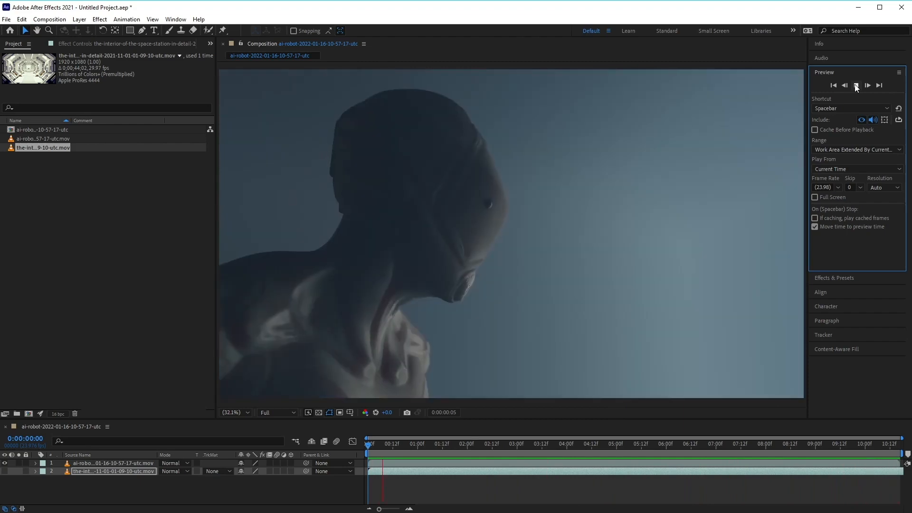
click(857, 85)
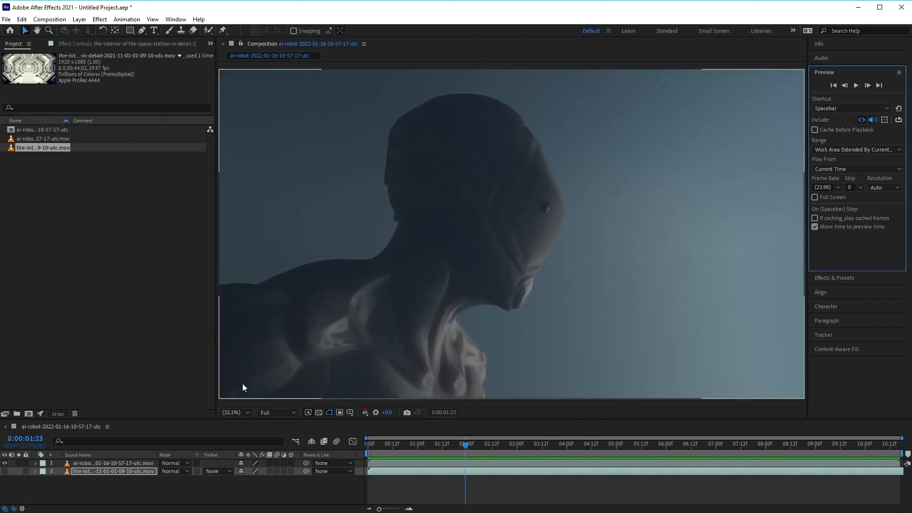
click(5, 463)
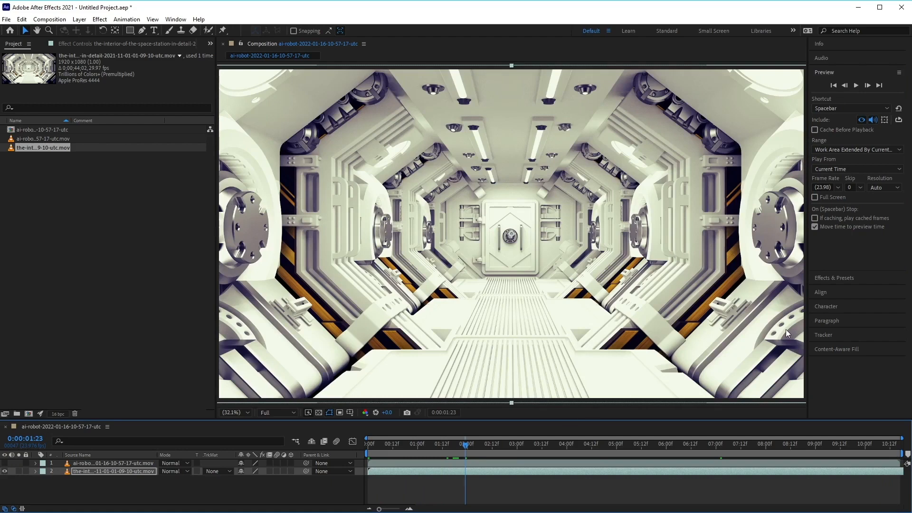
click(856, 86)
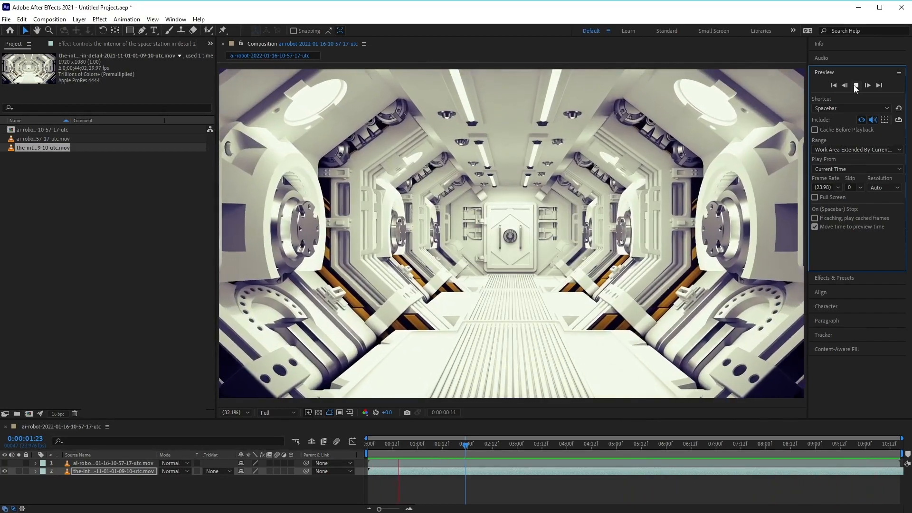
click(856, 86)
Show the robot layer again and compare both clips during playback by toggling that layer's visibility
click(5, 464)
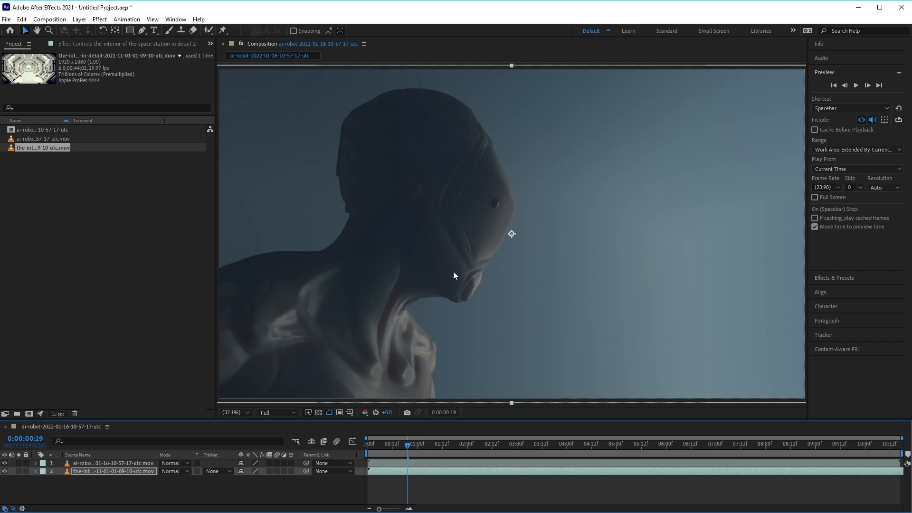
click(853, 87)
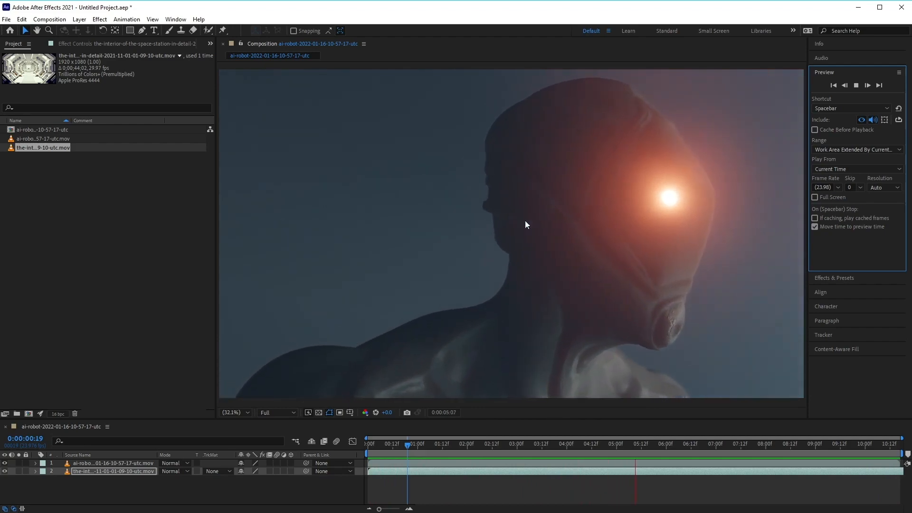
click(4, 463)
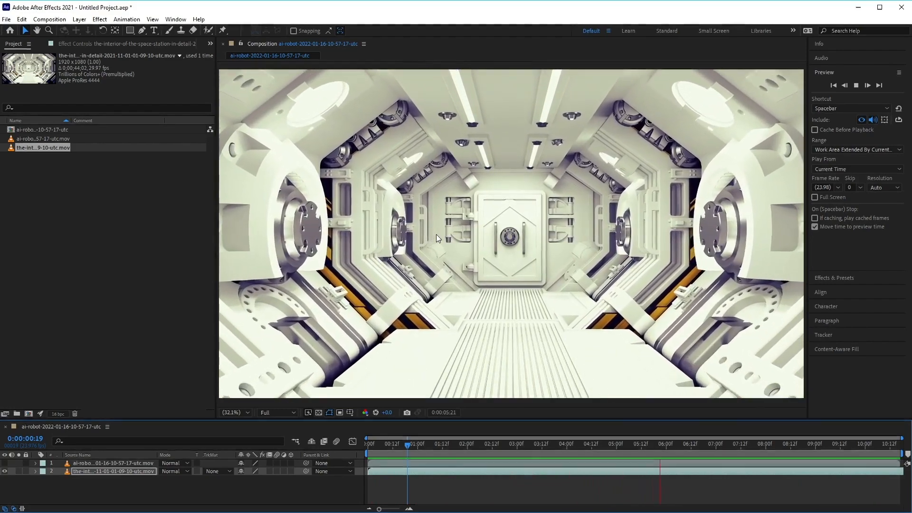
click(4, 463)
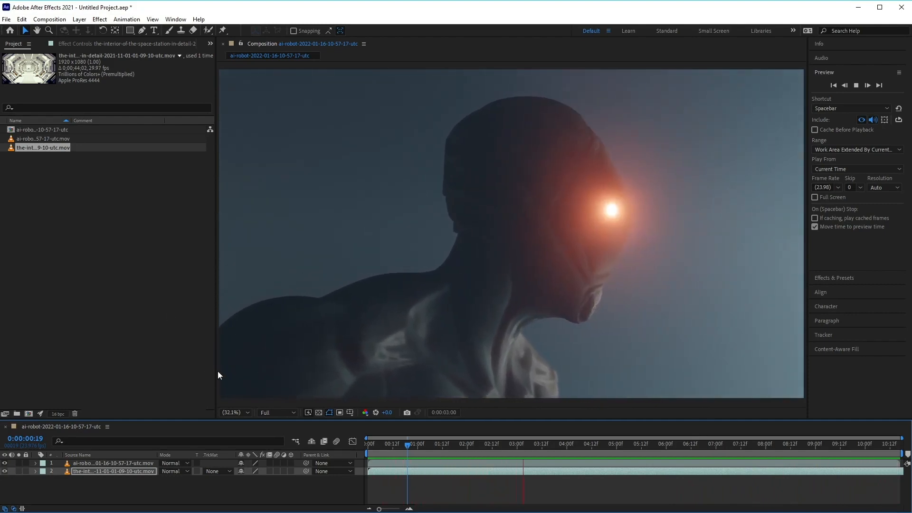
click(5, 463)
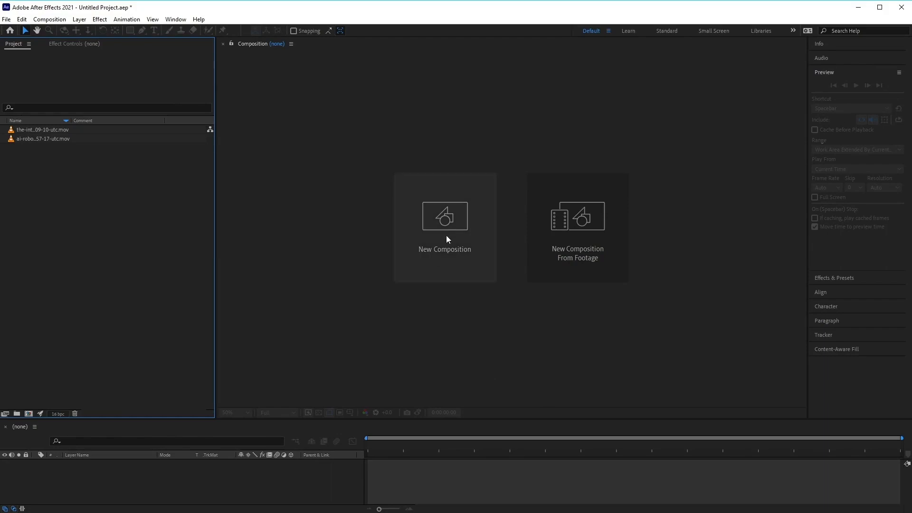
Create a 1920 x 1080, 30 fps, 20-second composition named Render and add the ai-robot MOV clip to it
click(427, 237)
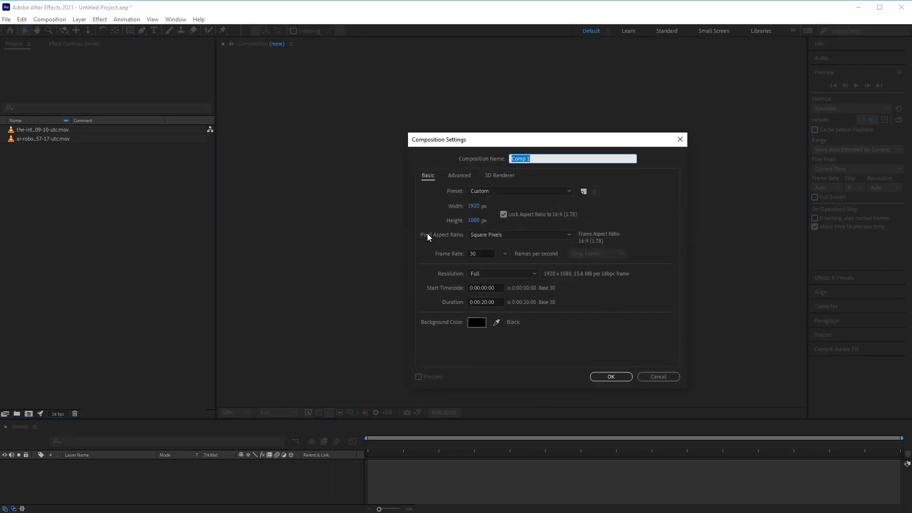
text(Render)
click(611, 377)
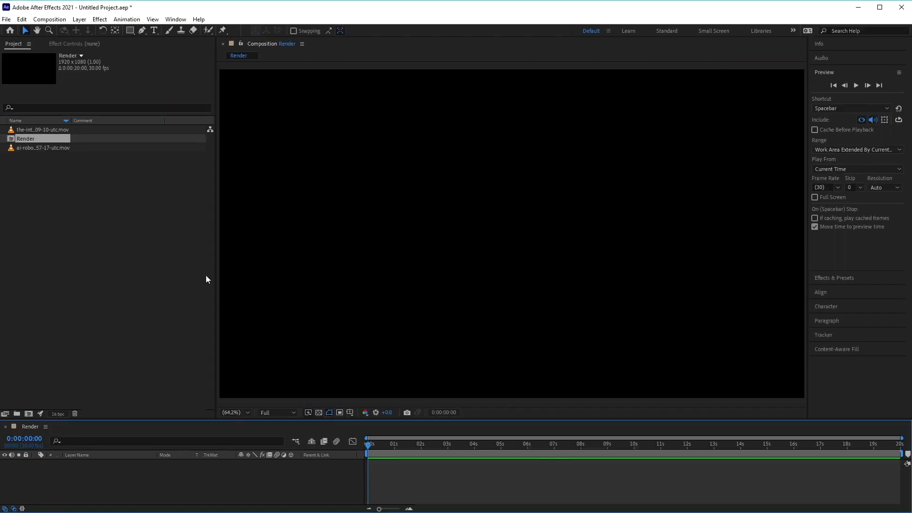
click(43, 149)
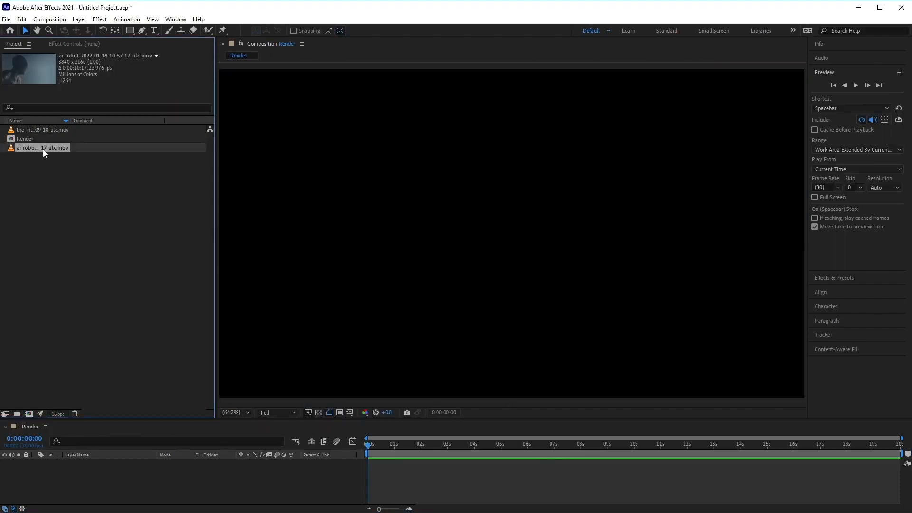
drag(118, 354, 142, 471)
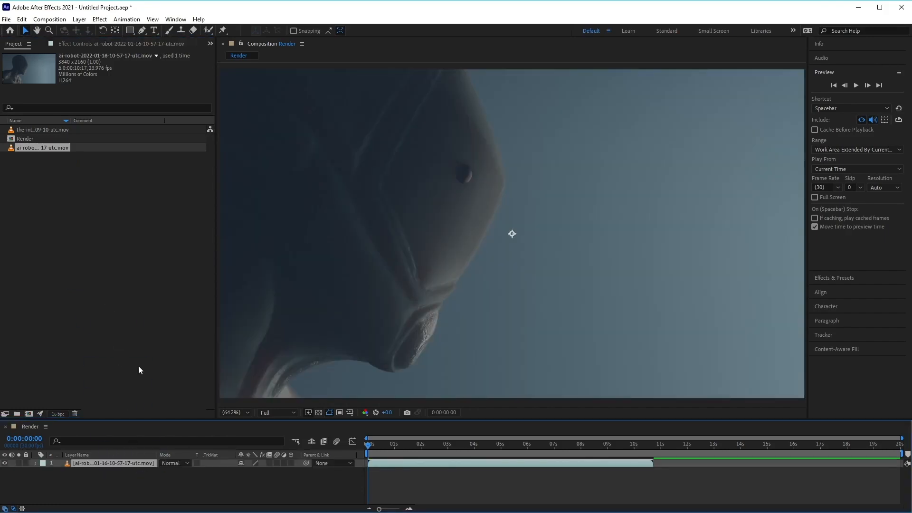
Add the space station clip beneath the AI robot layer in Render and scale the robot layer to 51%
click(42, 129)
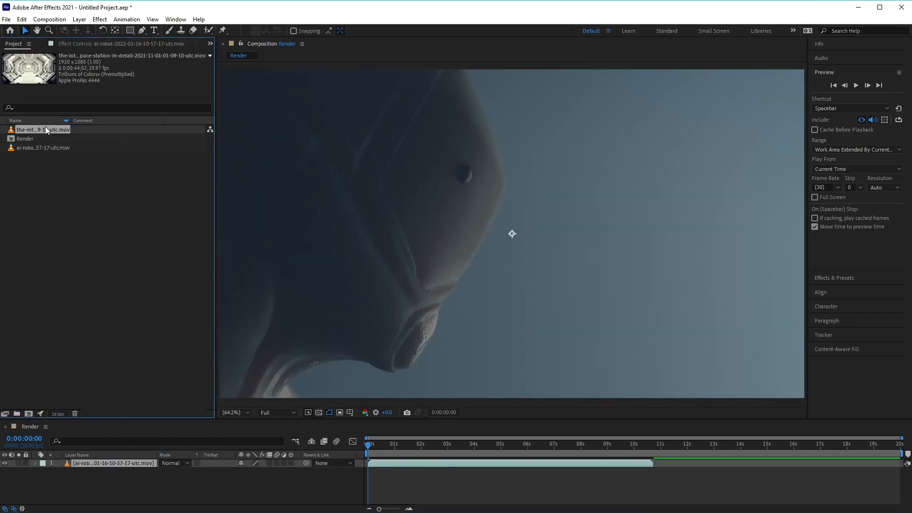
drag(44, 127, 135, 481)
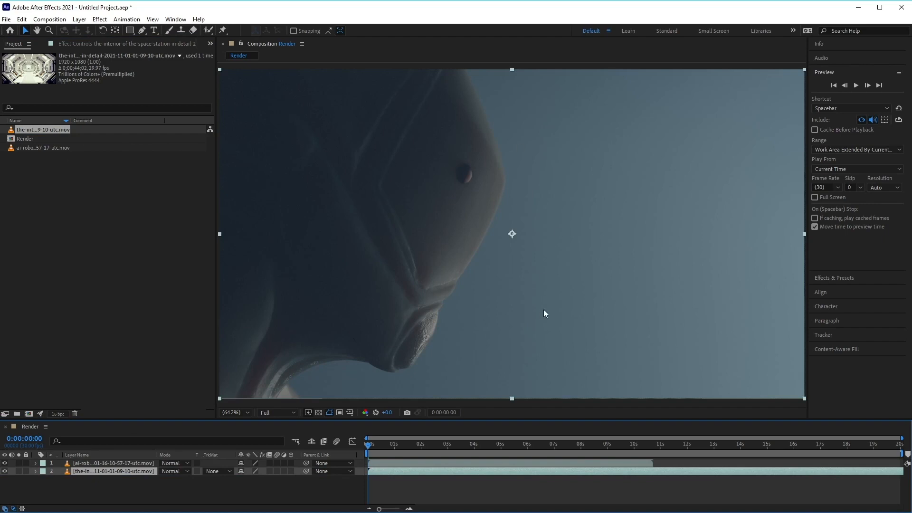
click(124, 464)
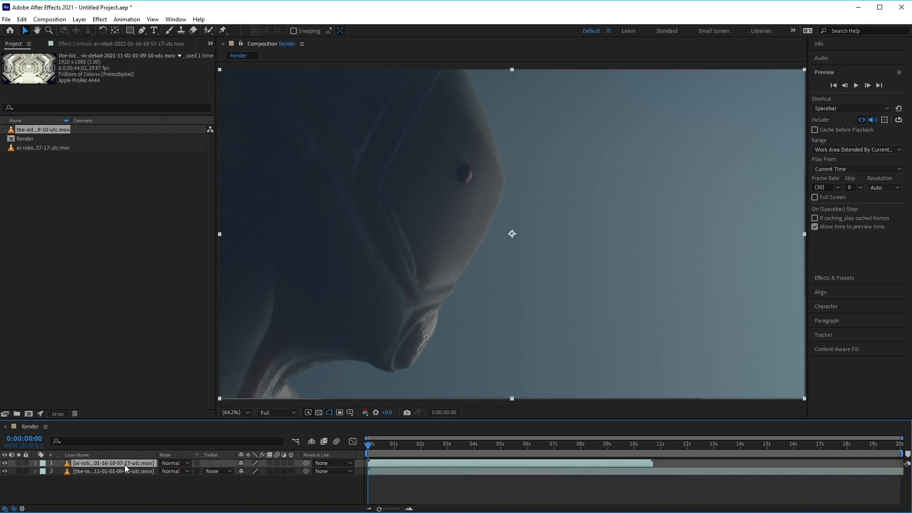
click(37, 463)
click(44, 472)
drag(261, 487, 240, 492)
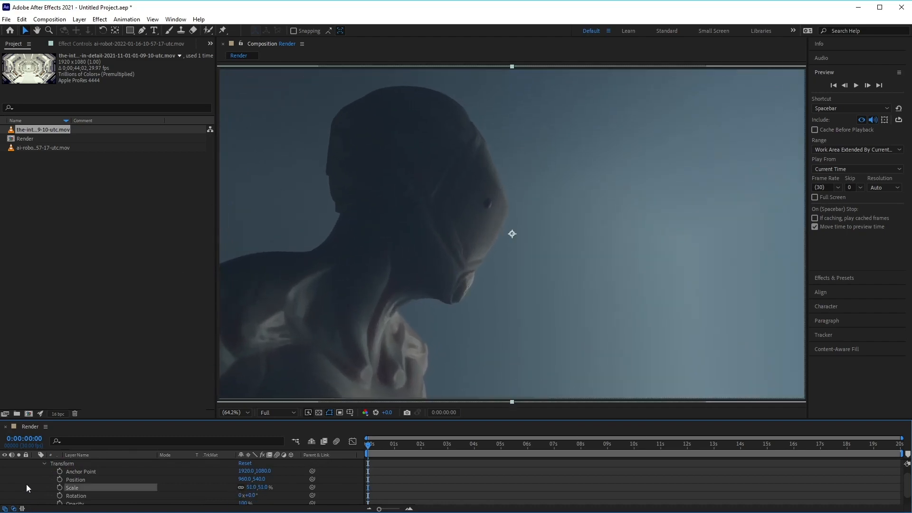
scroll(28, 471, up, 1)
click(44, 471)
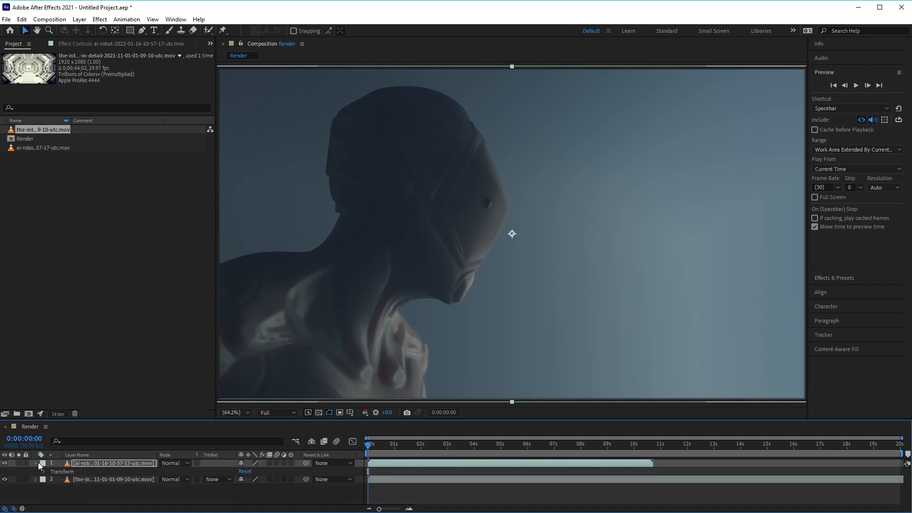
click(36, 463)
Hide the AI robot layer and scale the space station layer up slightly so it extends just past the frame
click(6, 464)
click(36, 472)
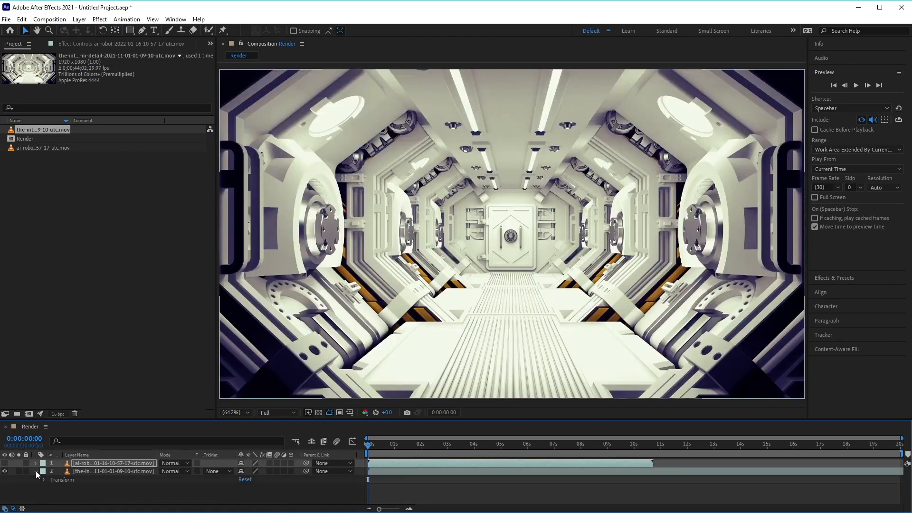
click(43, 479)
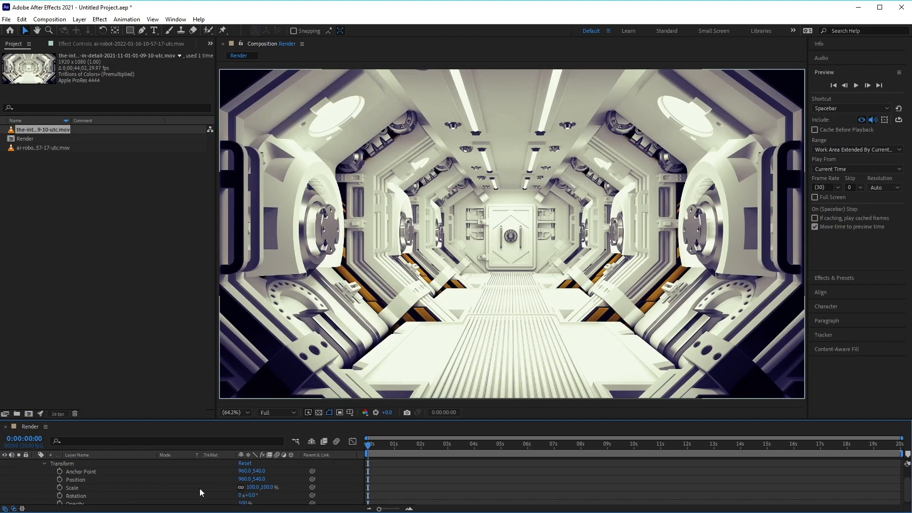
drag(251, 487, 251, 487)
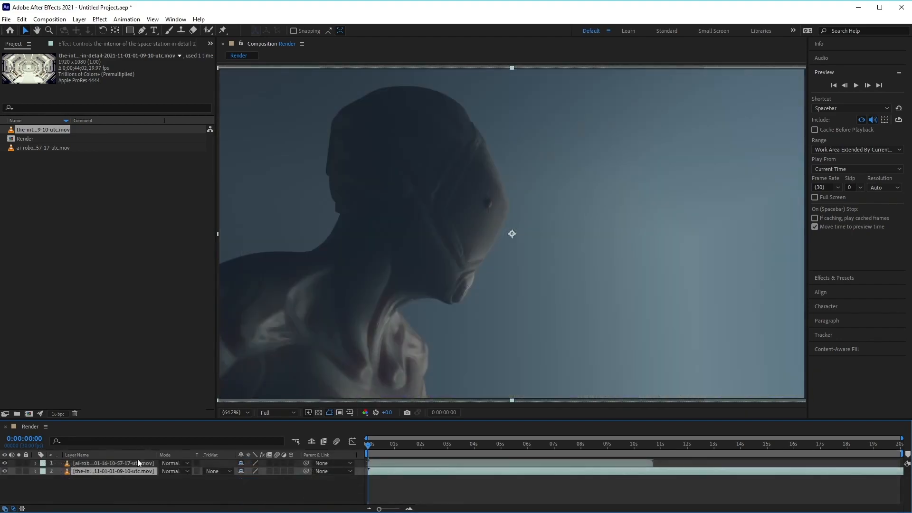
Pre-compose the AI robot and space station layers together as Scene 01, moving all attributes into the new composition
click(137, 462)
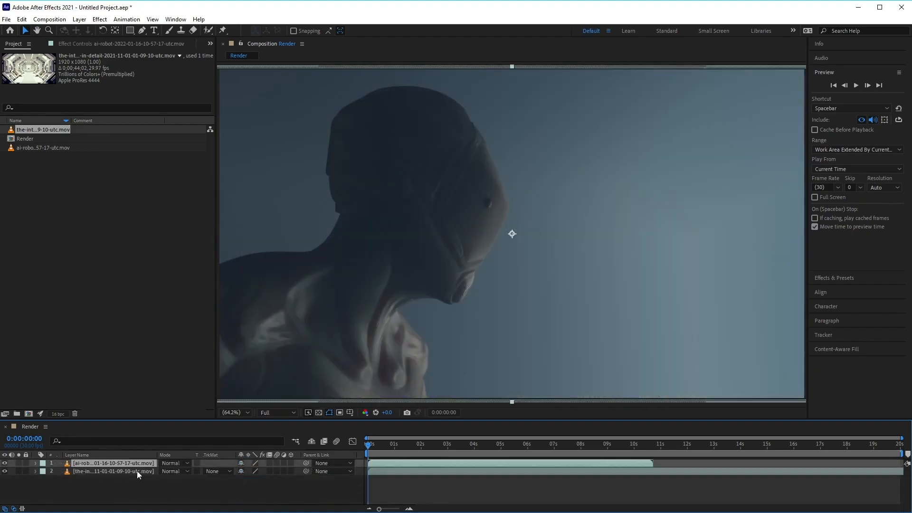
ctrl+click(129, 471)
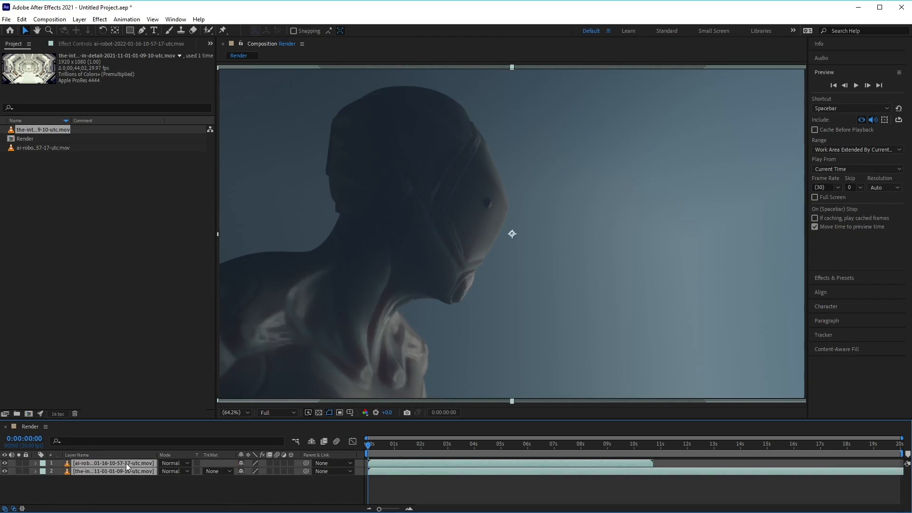
right_click(126, 463)
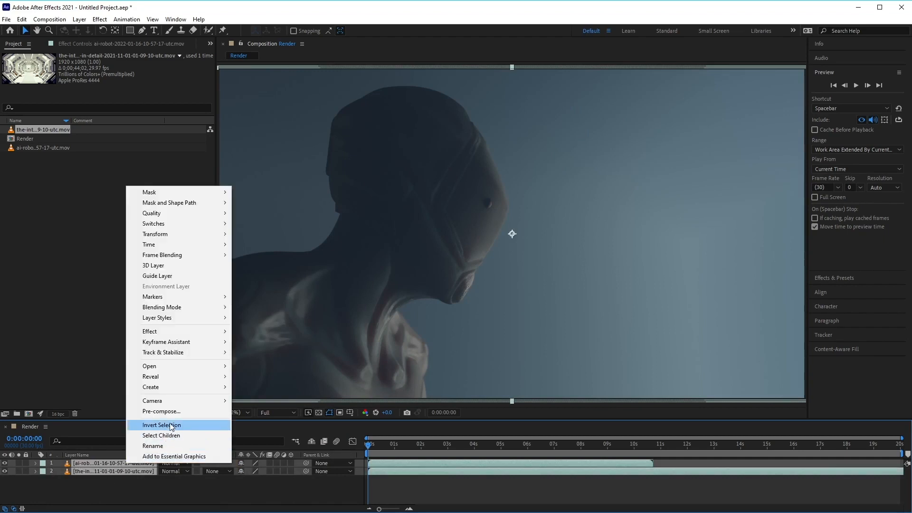
click(183, 411)
click(418, 160)
drag(422, 157, 295, 159)
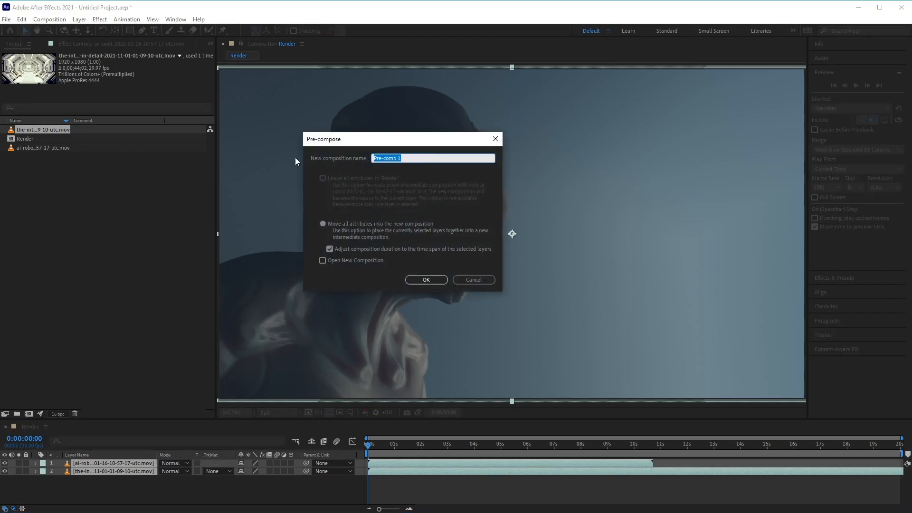
text(Scene 01)
key(Left)
key(Left)
click(372, 223)
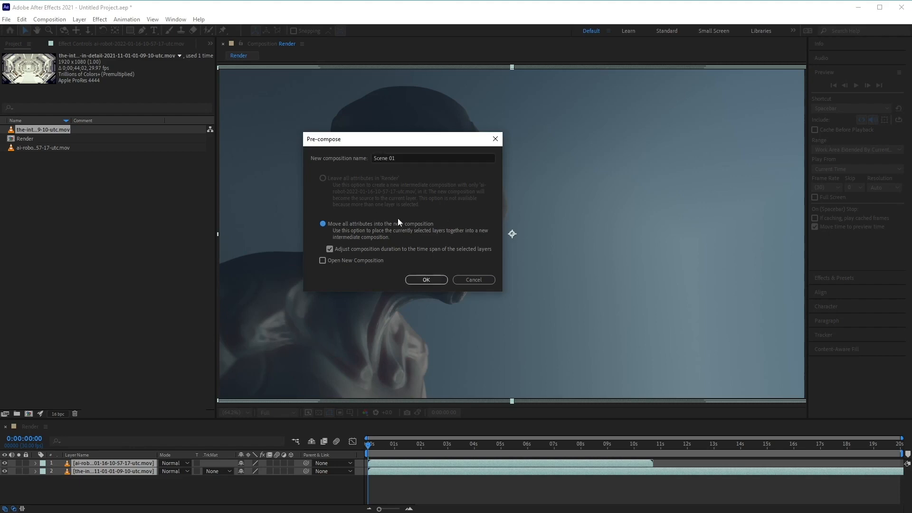
click(426, 280)
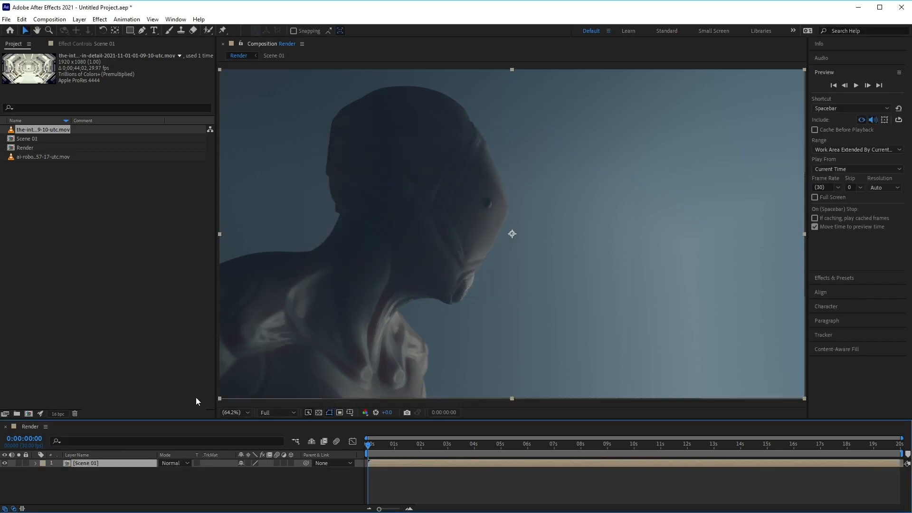
Open Scene 01 and pre-compose the AI robot layer as Subject 01, moving all attributes into the new composition
double_click(115, 463)
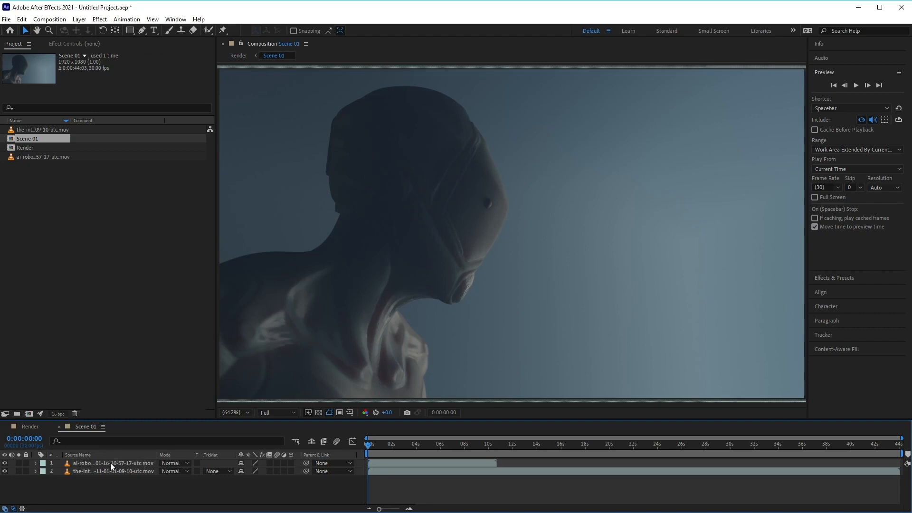
click(112, 463)
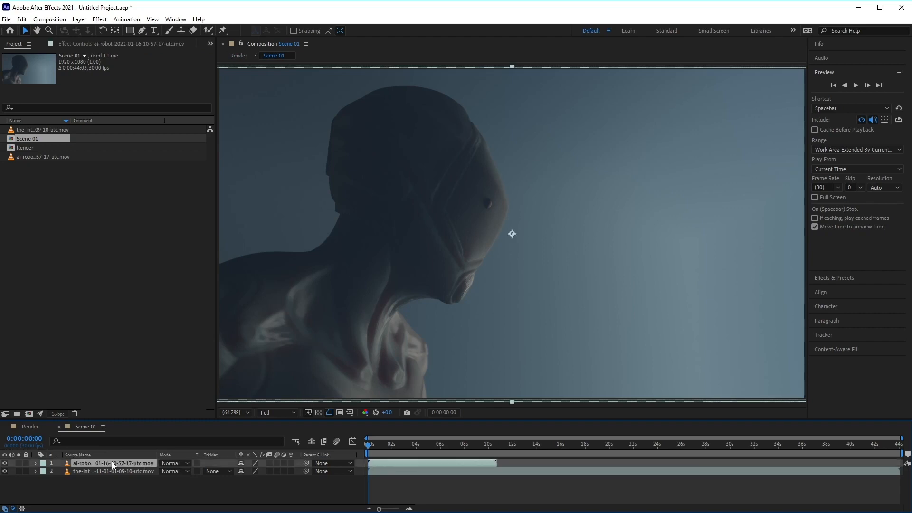
right_click(112, 463)
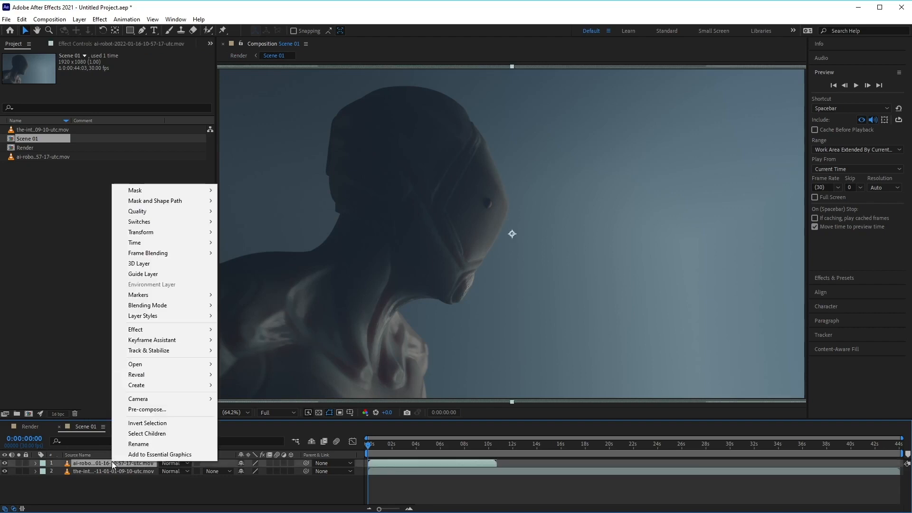
click(152, 412)
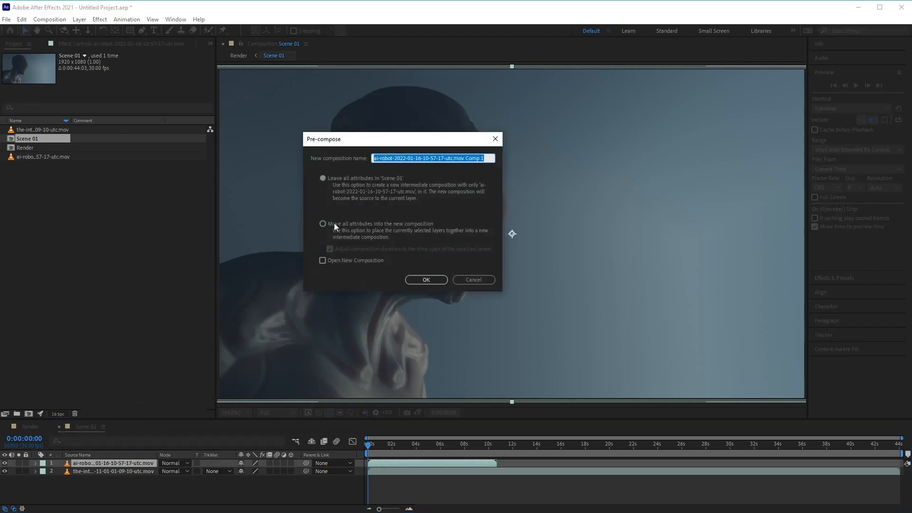
text(Su)
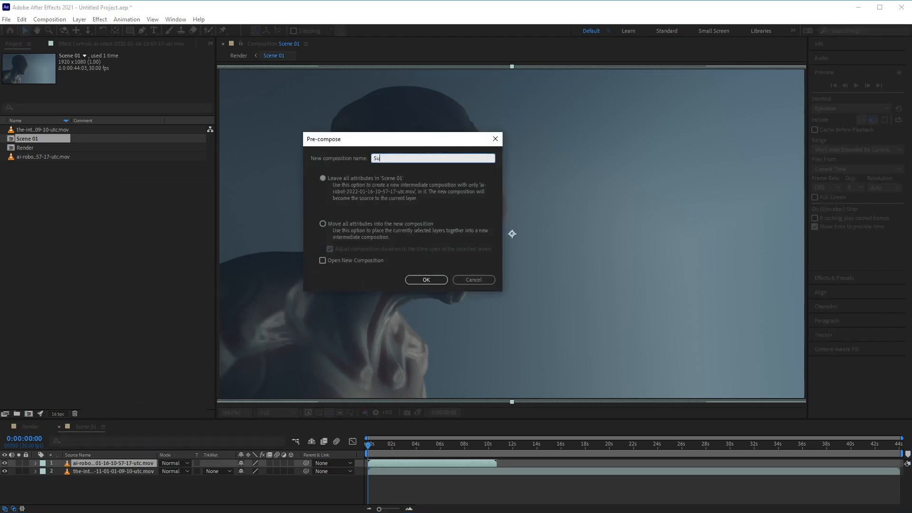
text(bject 01)
click(322, 224)
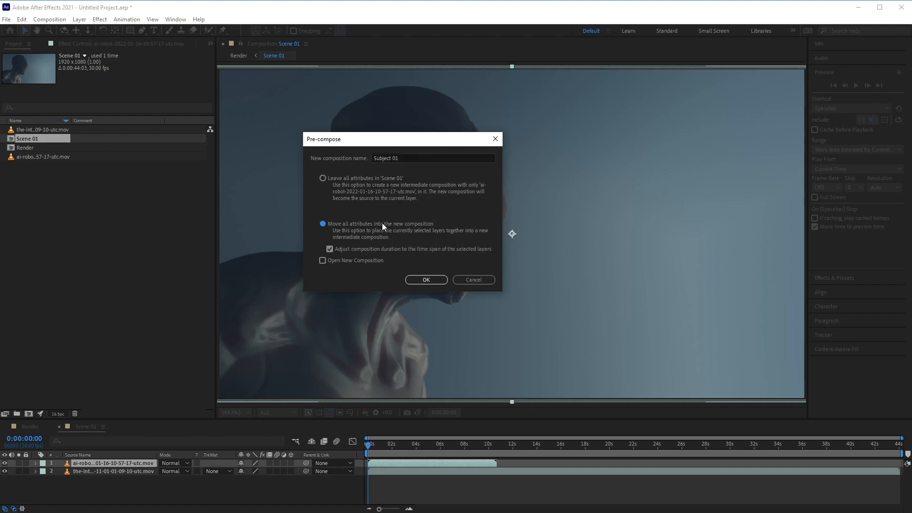
click(426, 280)
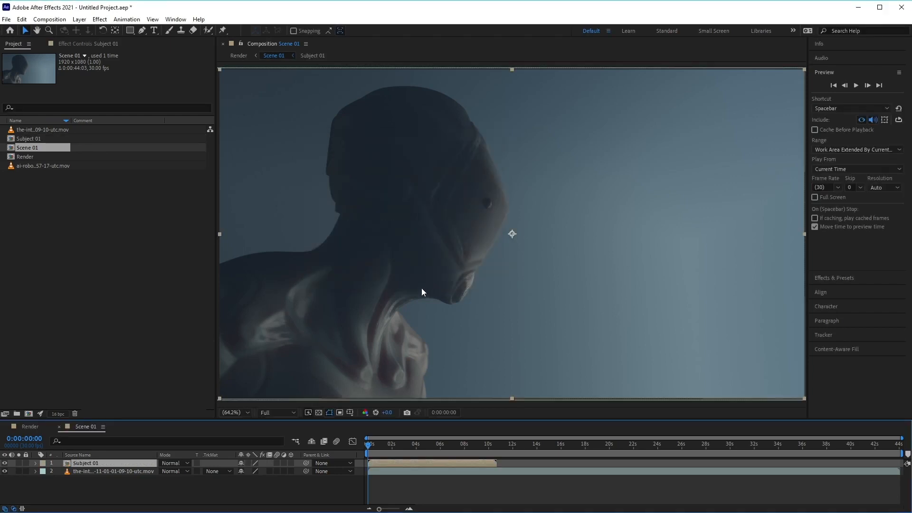
Open Subject 01 and apply the Tint effect to the AI robot clip
double_click(95, 464)
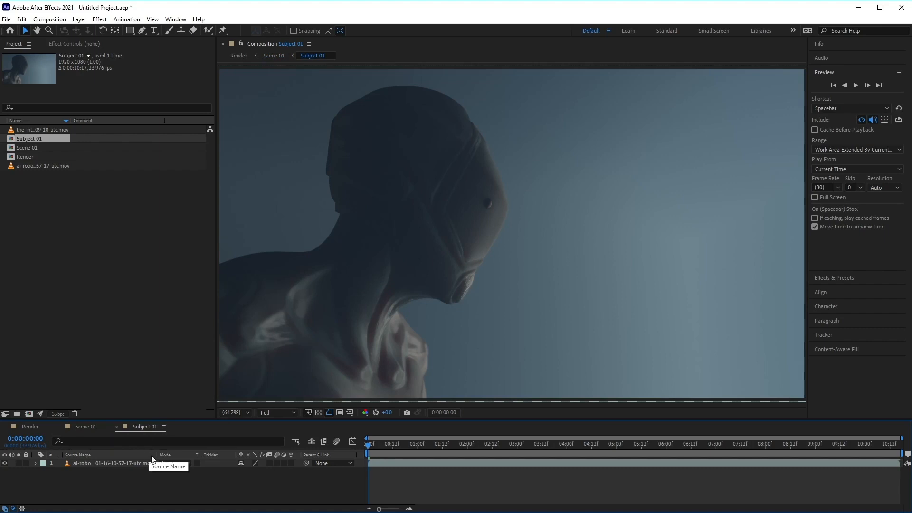
click(127, 463)
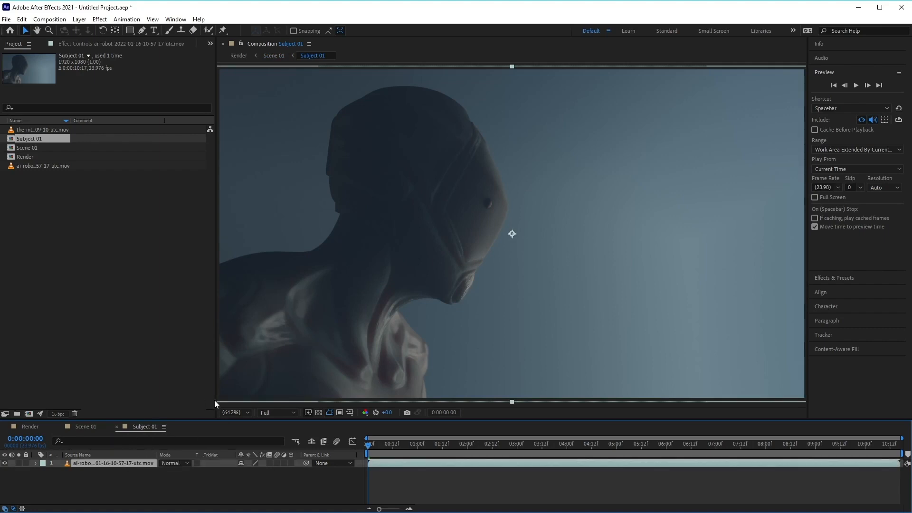
click(99, 20)
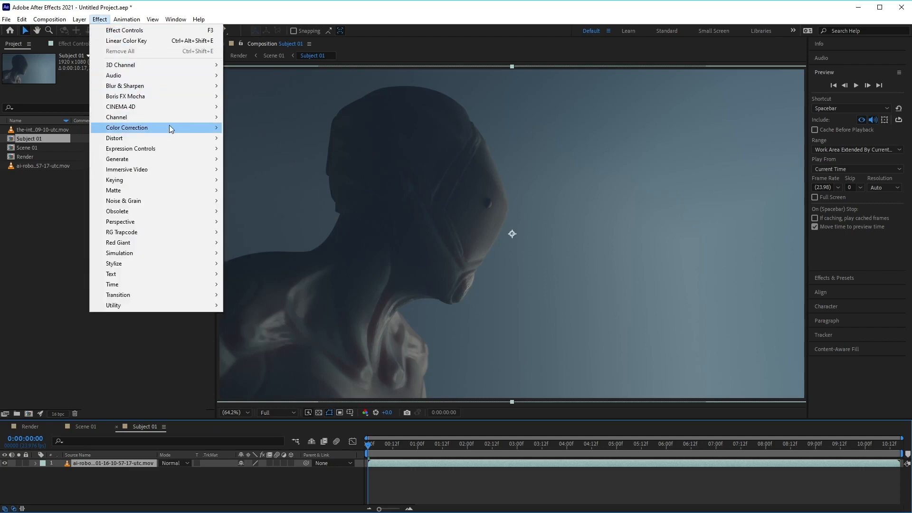
mouse_move(169, 125)
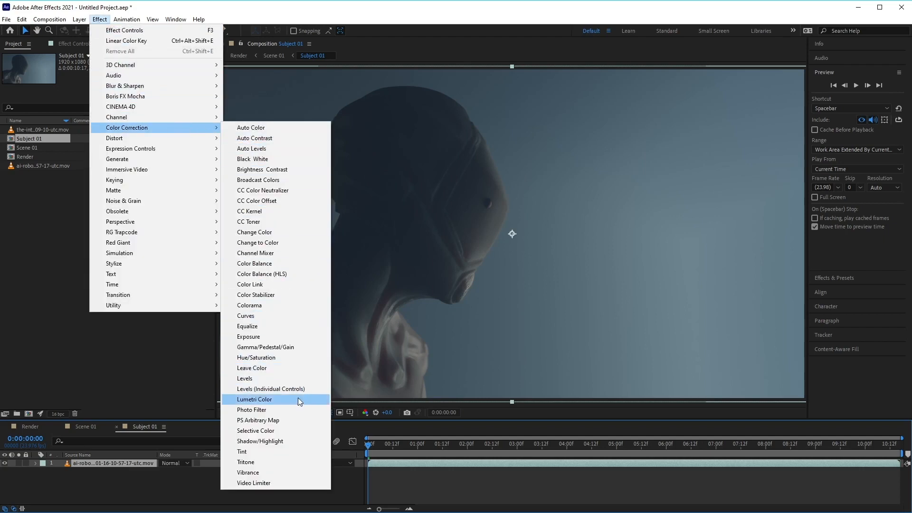
click(296, 450)
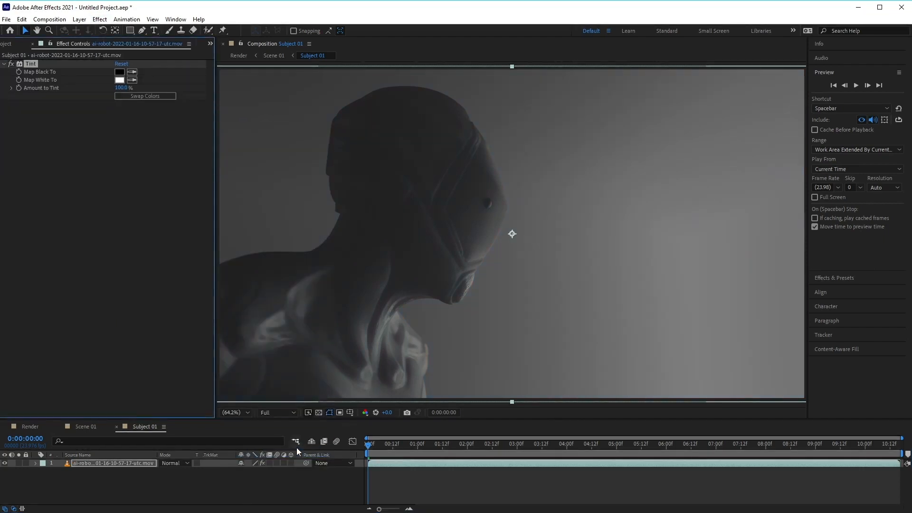
Check the colours assigned to Map Black To and Map White To in the Tint effect
click(119, 72)
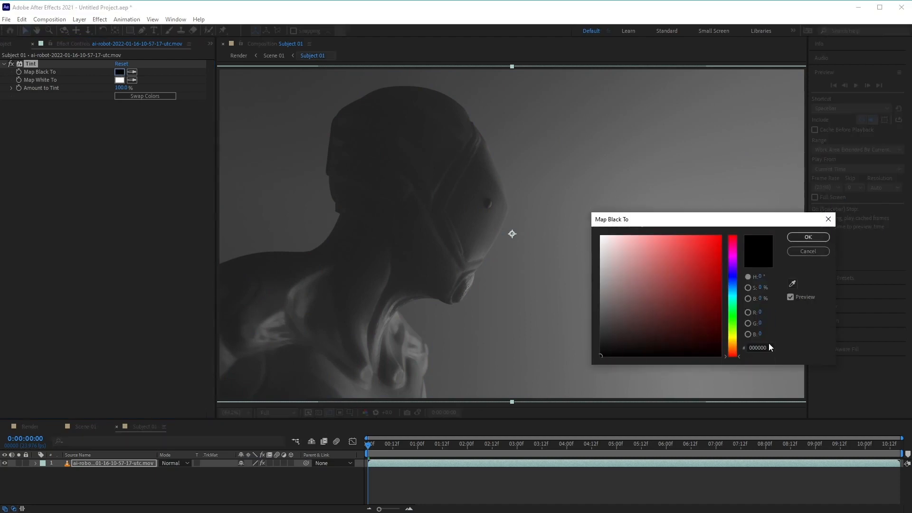
click(808, 237)
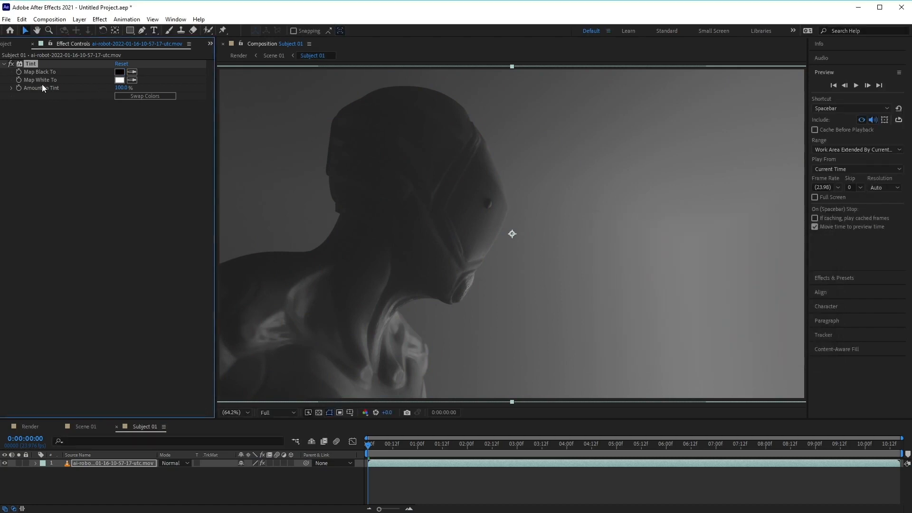
click(120, 80)
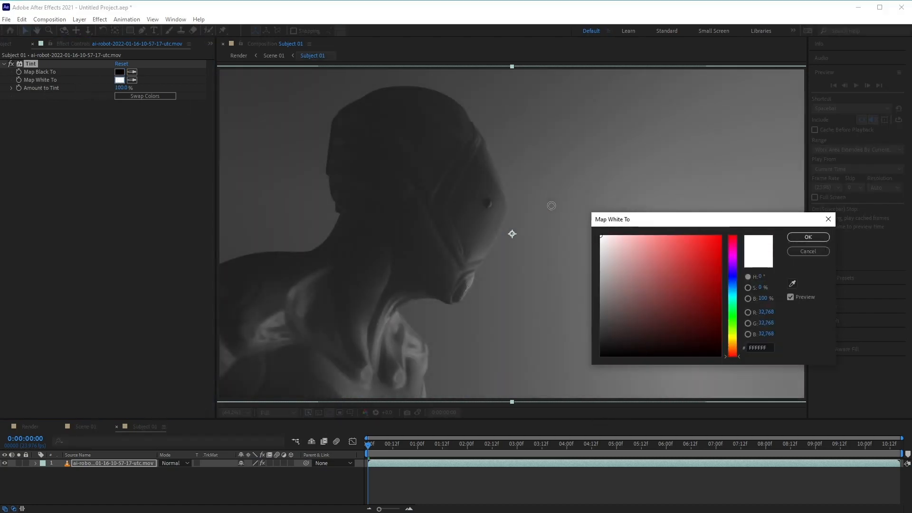
click(820, 240)
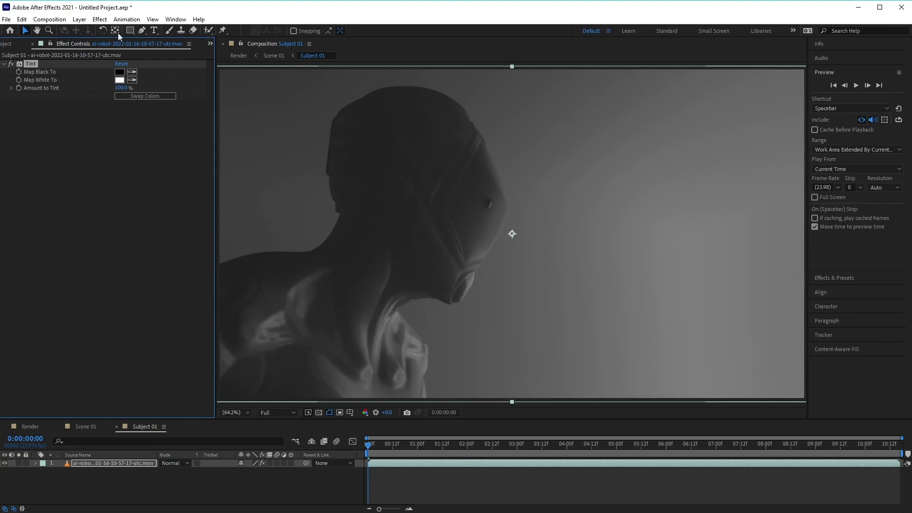
Apply the Colorama effect to the AI robot clip and expand its Output Cycle settings
click(101, 20)
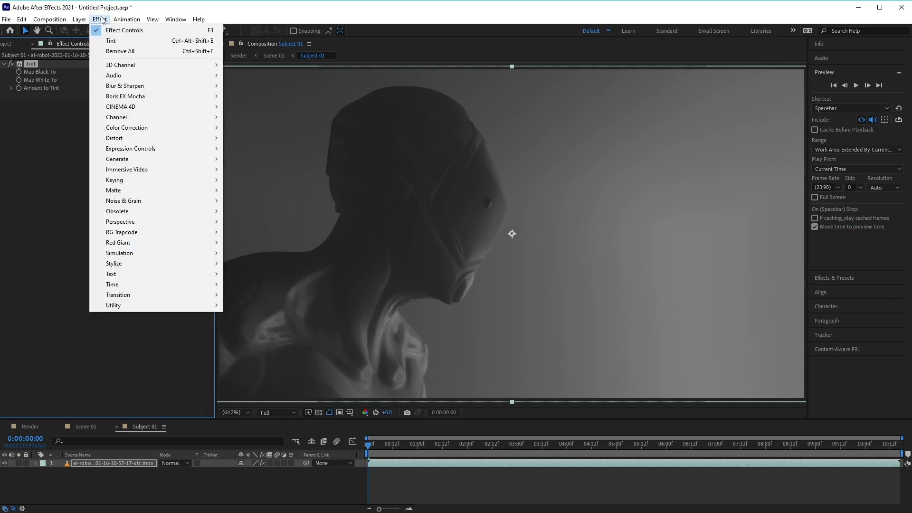
mouse_move(179, 125)
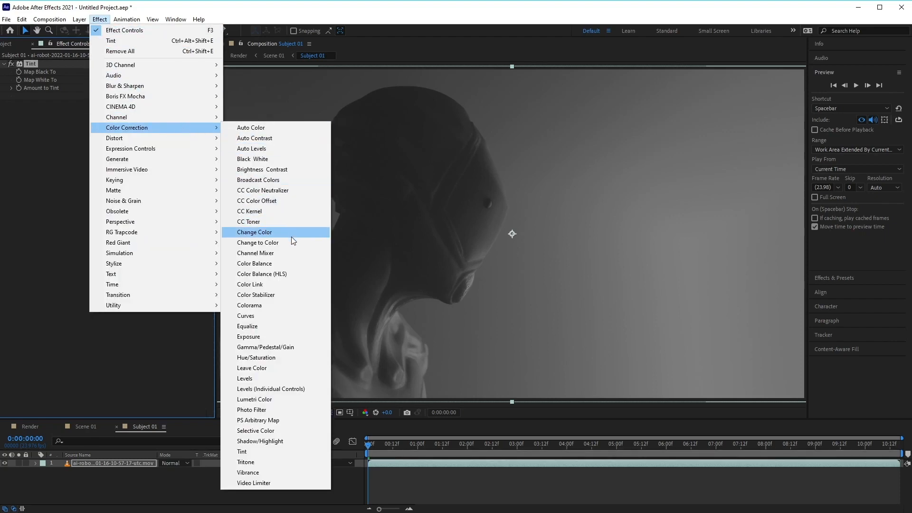
click(295, 307)
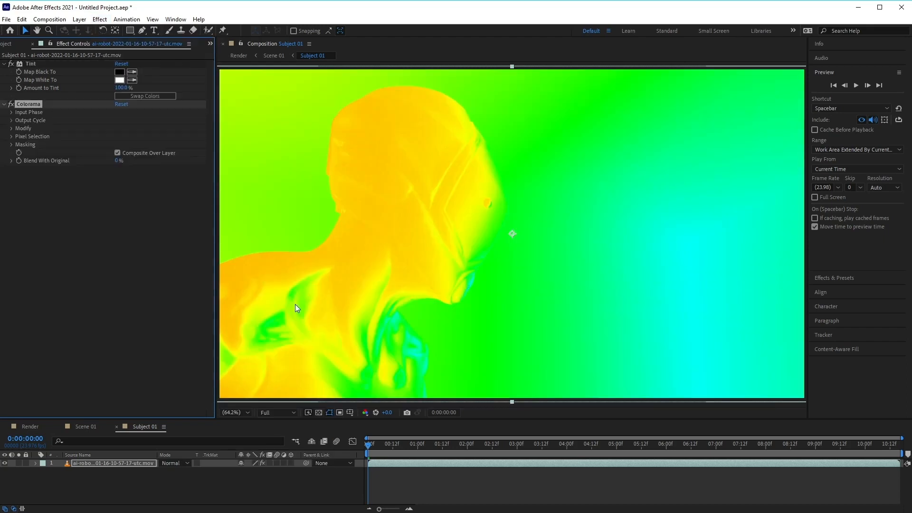
click(95, 464)
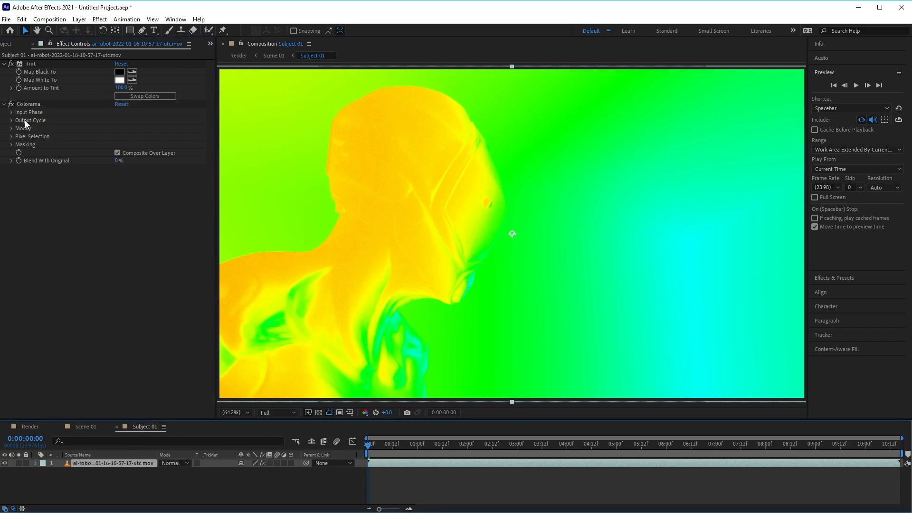
click(11, 121)
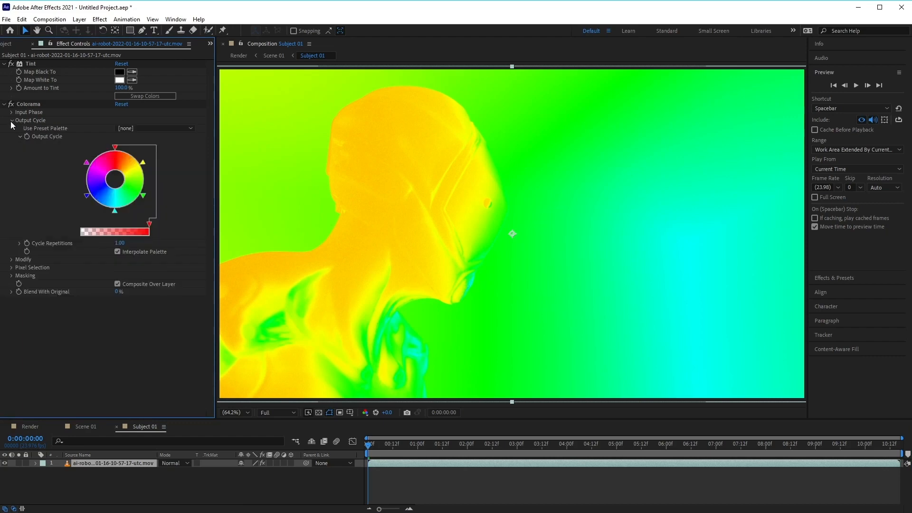
Apply the Ramp Grey preset palette to Colorama and add a black colour stop shortly after the start of the output cycle
click(188, 127)
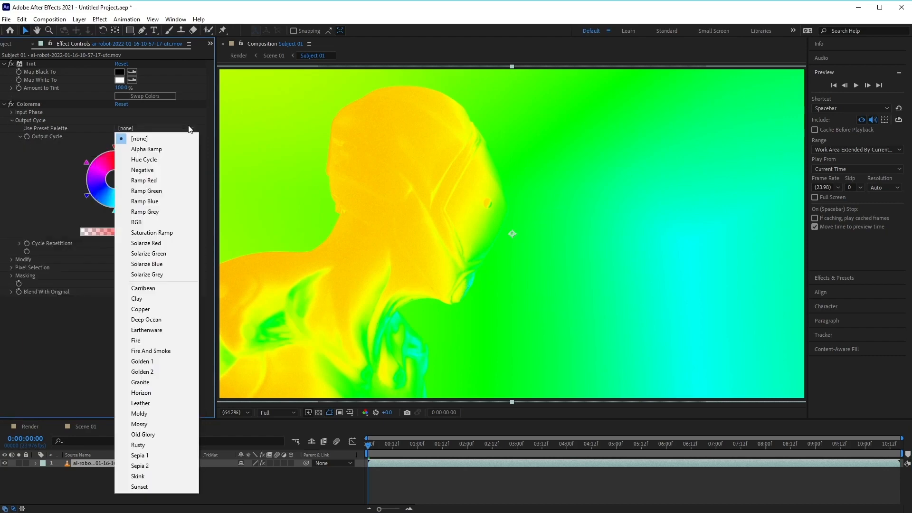
click(169, 212)
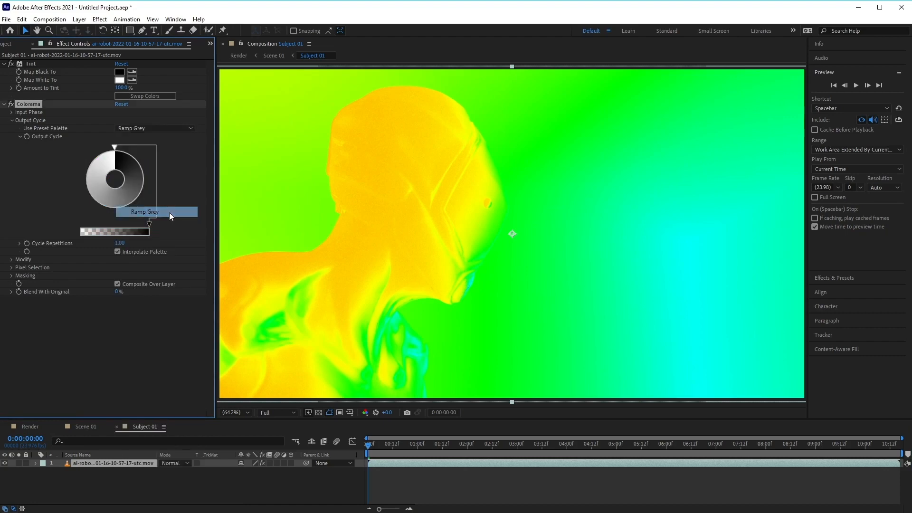
double_click(144, 167)
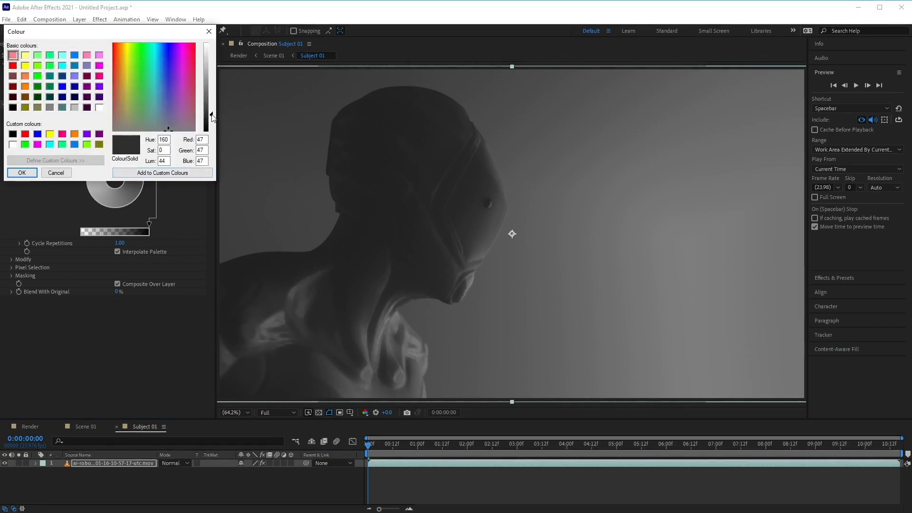
drag(212, 117, 214, 135)
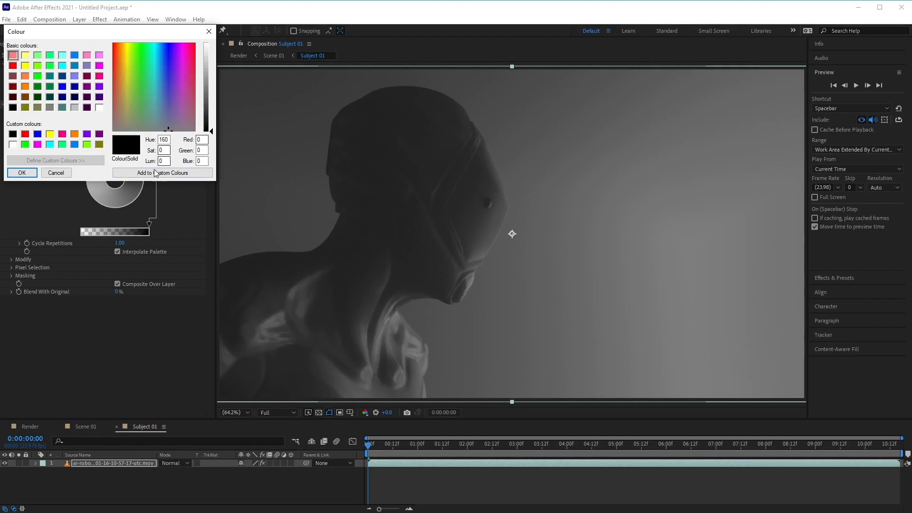
click(22, 173)
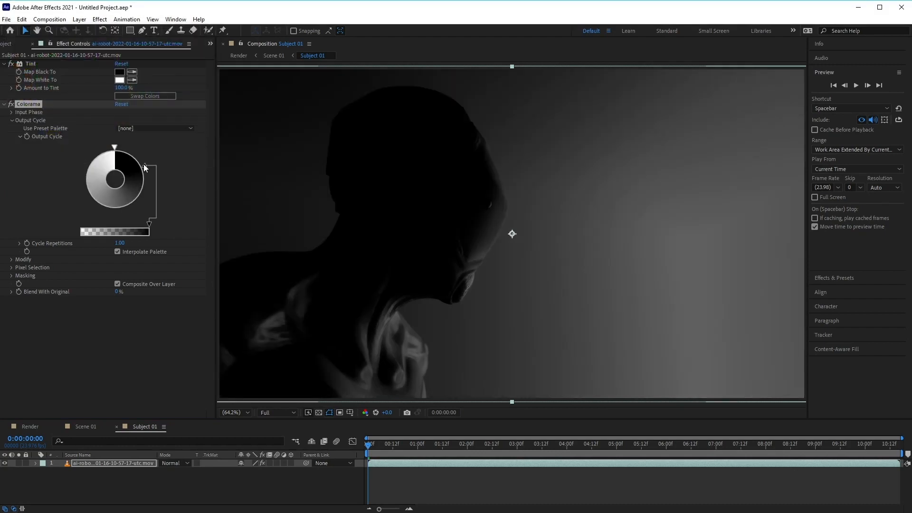
drag(144, 164, 136, 147)
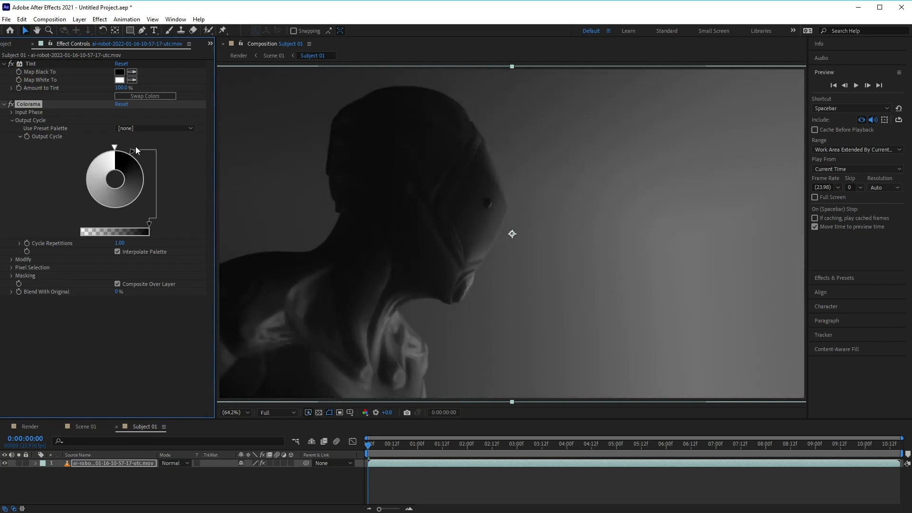
Add a white colour stop to the Colorama output cycle and shift it clockwise to the wheel's lower-right part
double_click(148, 181)
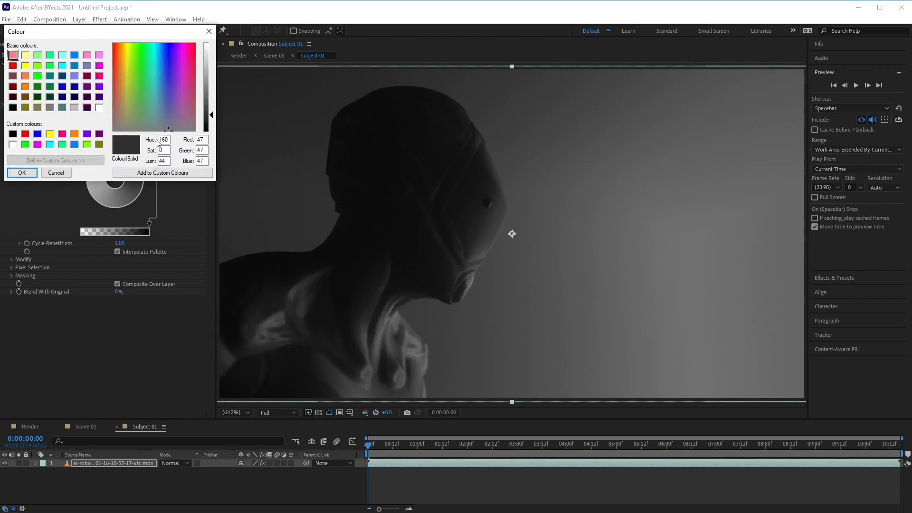
drag(212, 115, 209, 63)
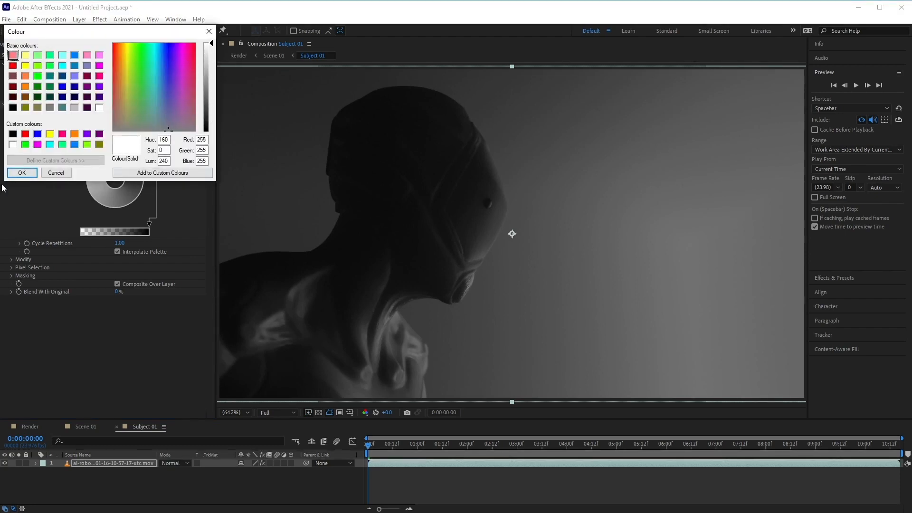
click(22, 172)
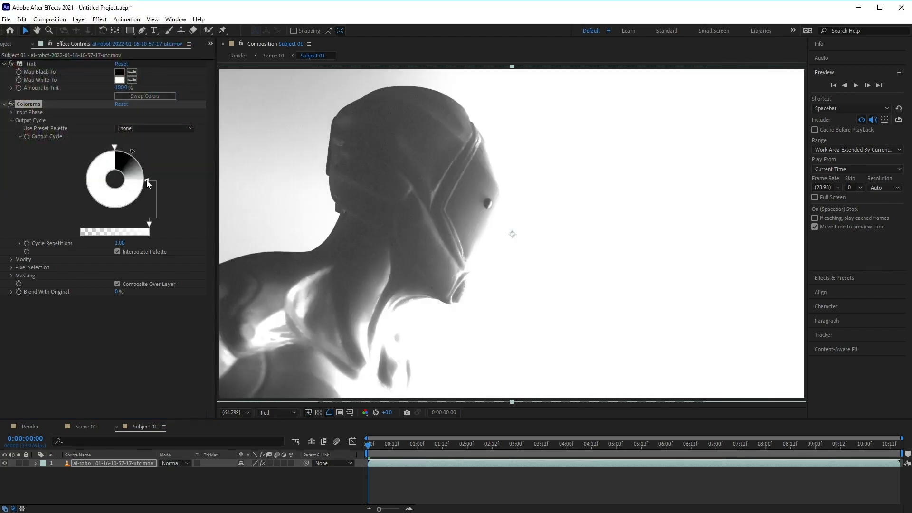
drag(147, 184, 146, 212)
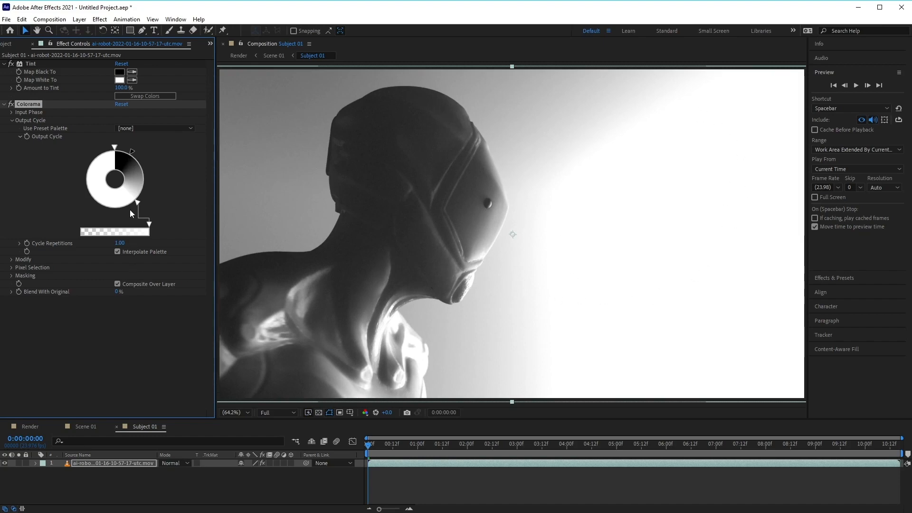
mouse_move(138, 202)
mouse_down()
mouse_move(121, 213)
mouse_move(129, 212)
mouse_up()
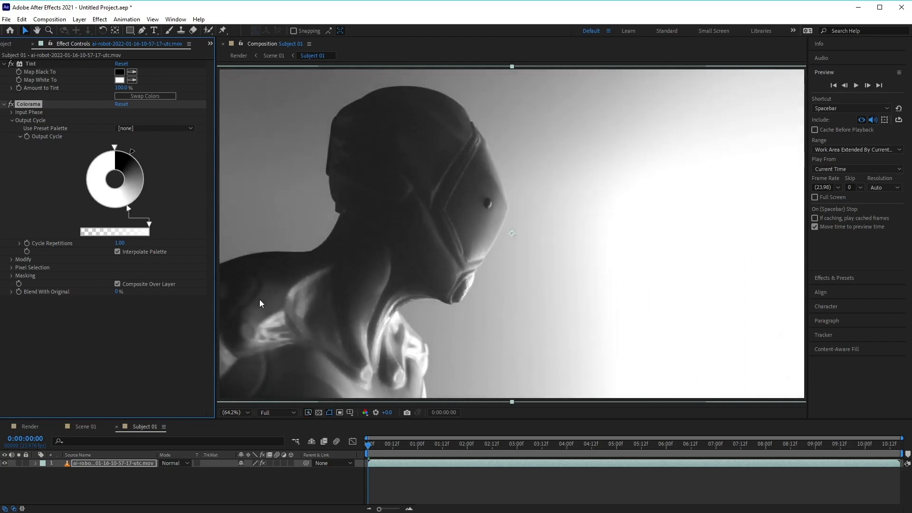
Fine-tune the Colorama output cycle by moving the black stop slightly clockwise and the white stop slightly back towards it
click(132, 151)
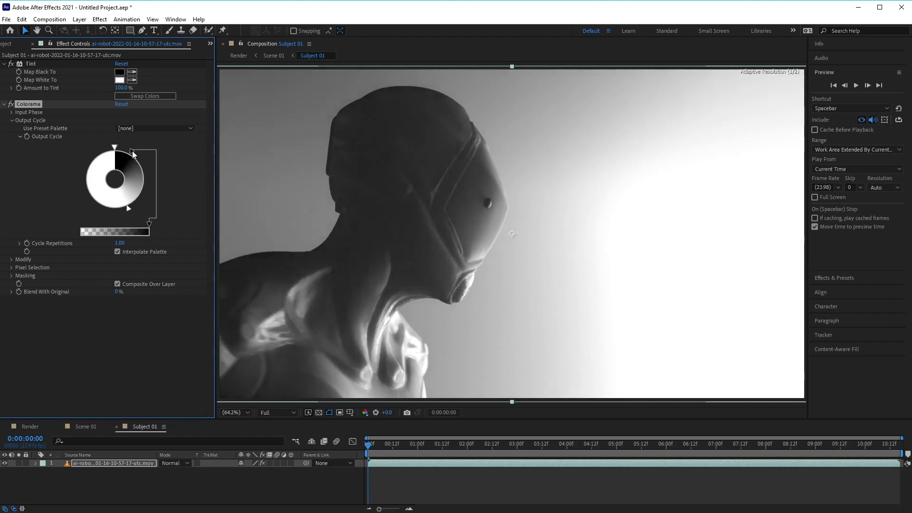
drag(133, 152, 142, 158)
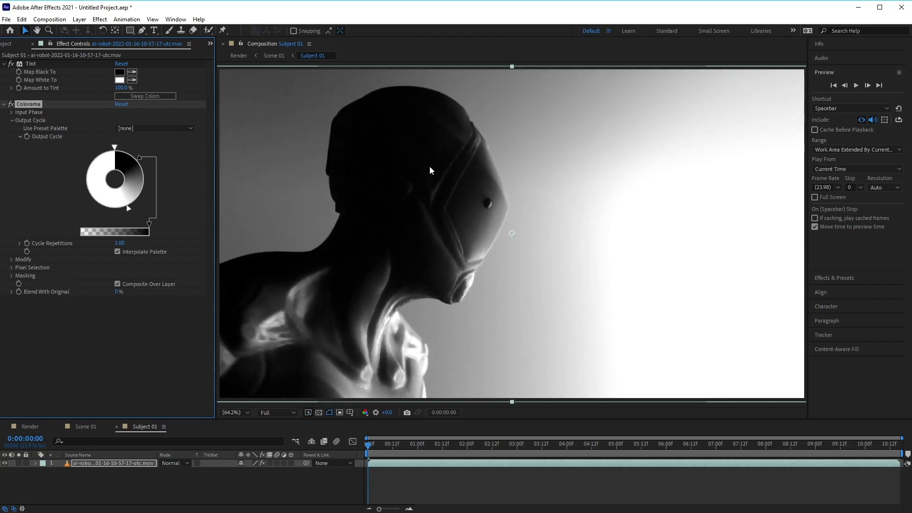
drag(140, 160, 142, 162)
drag(128, 209, 133, 209)
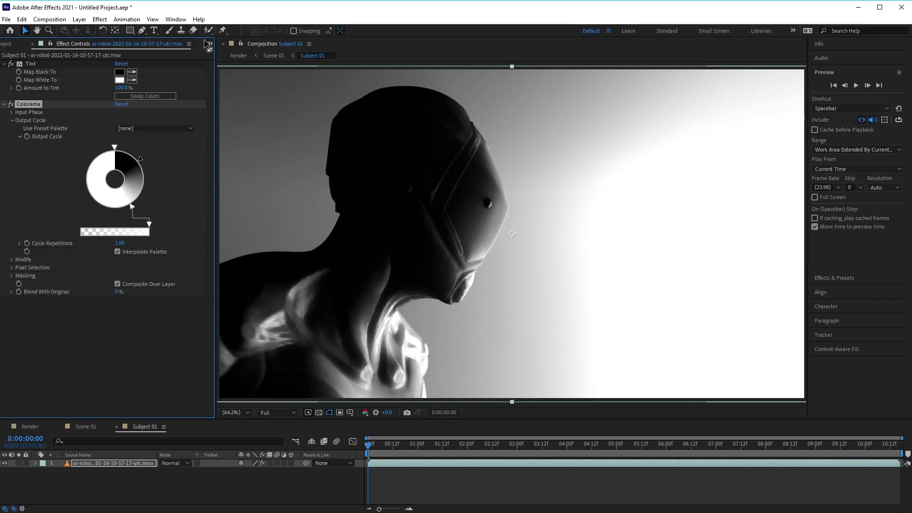
Apply the Levels effect to the AI robot clip
click(122, 469)
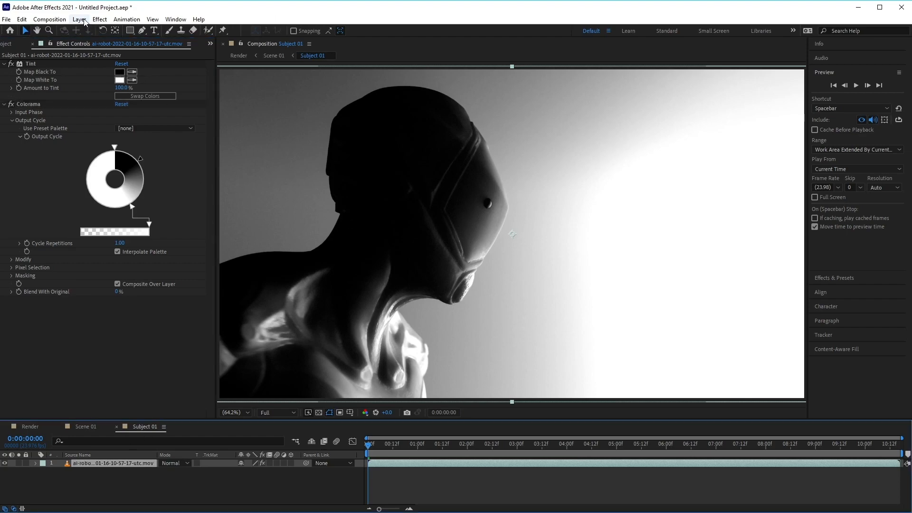
click(100, 19)
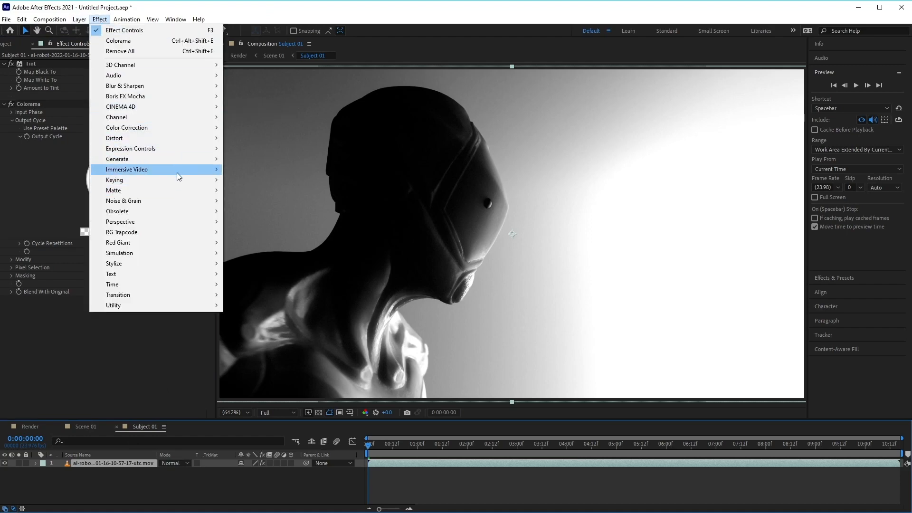
mouse_move(186, 127)
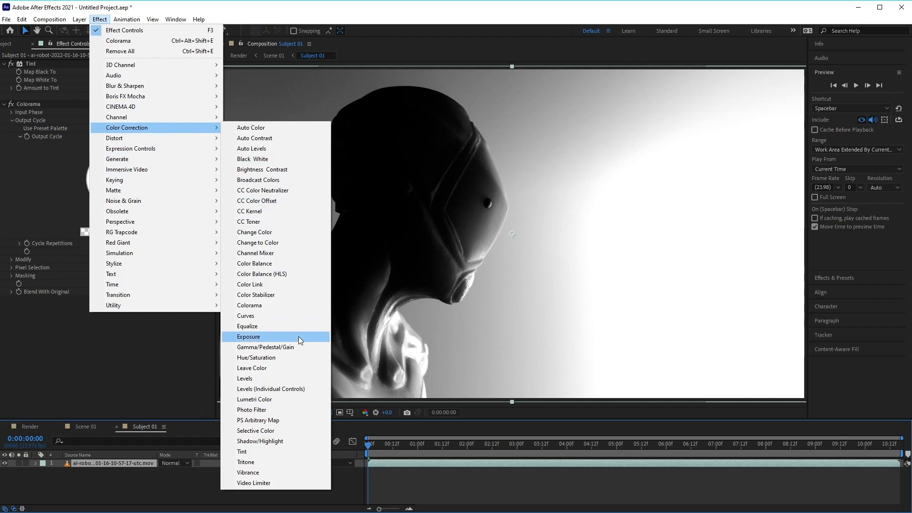
click(298, 379)
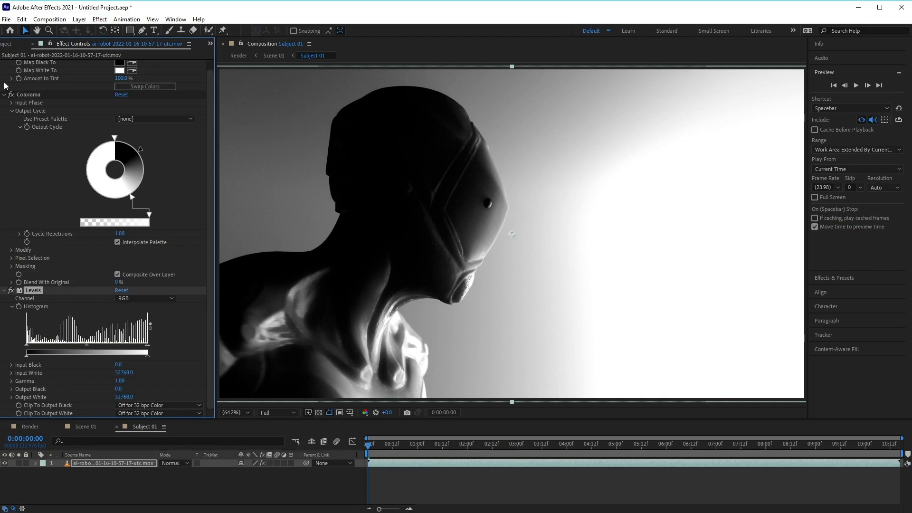
Collapse Tint and Colorama, and adjust Levels to Input White about 28399, Input Black about 1156 and Gamma about 0.97
scroll(12, 99, up, 1)
click(3, 64)
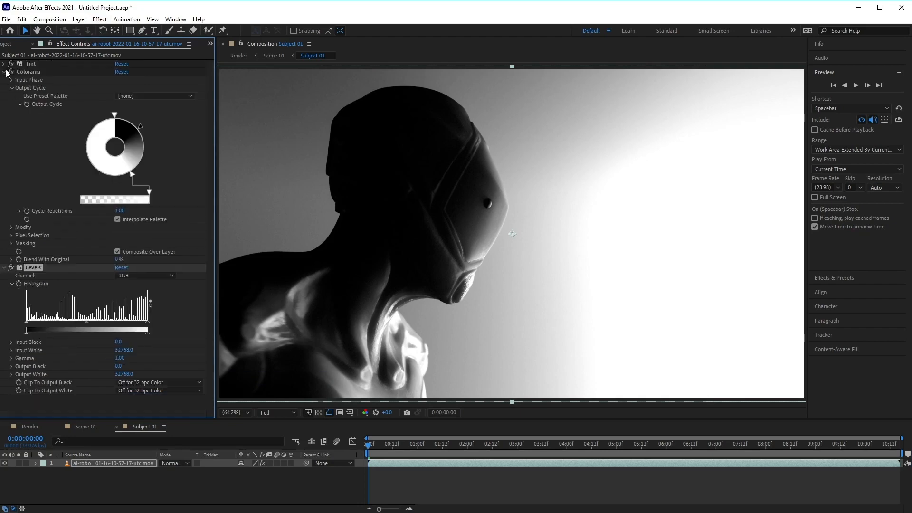
click(4, 71)
drag(147, 134, 131, 138)
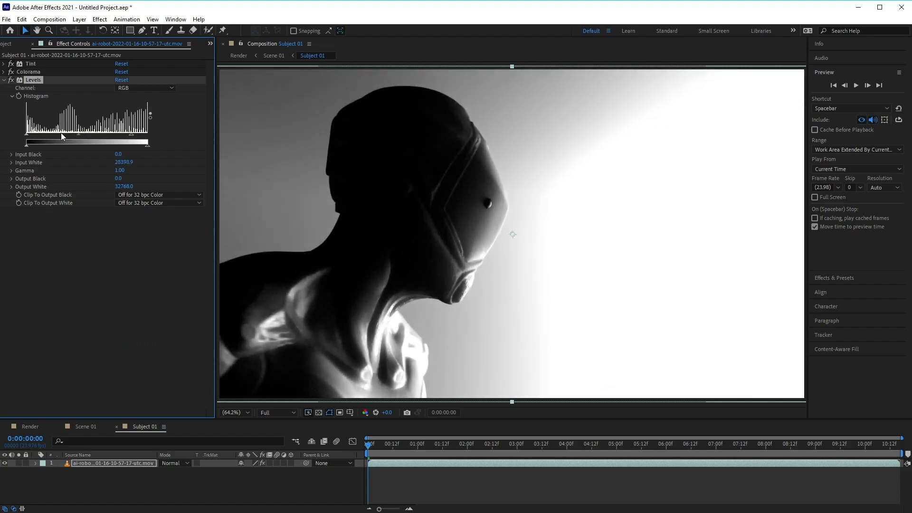
drag(27, 134, 83, 138)
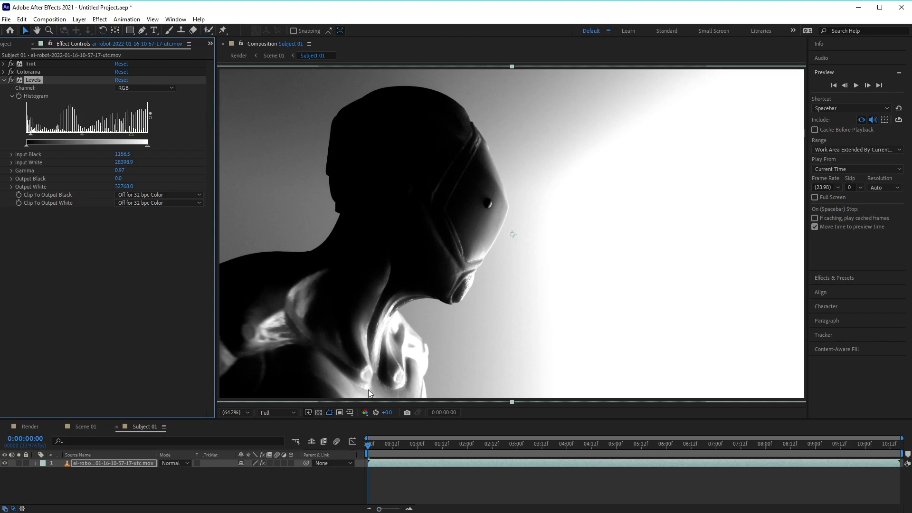
Create a black 1920 x 1080 px solid layer above the AI robot clip in Subject 01
click(86, 22)
mouse_move(95, 30)
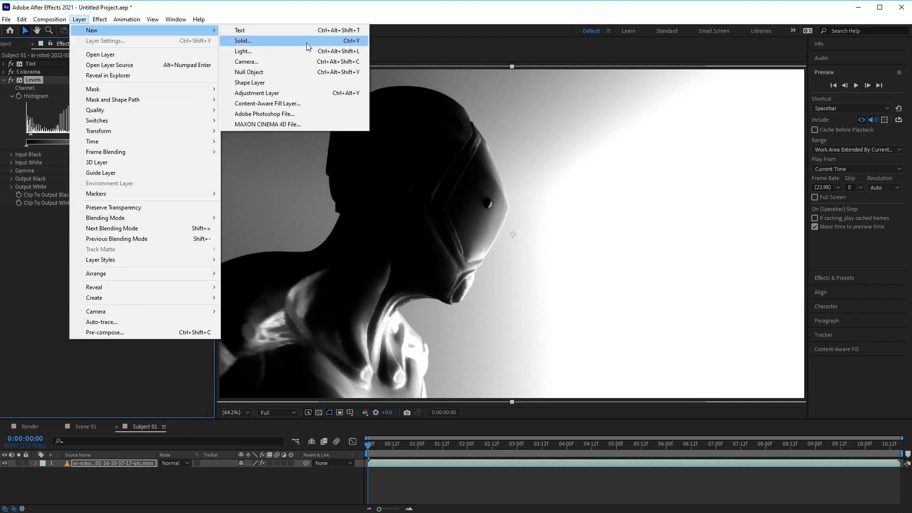
click(307, 41)
click(494, 355)
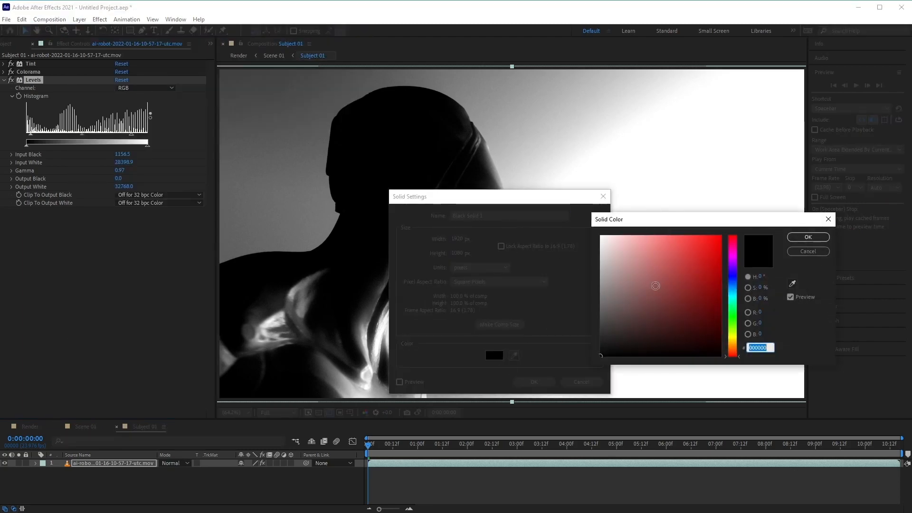
click(809, 236)
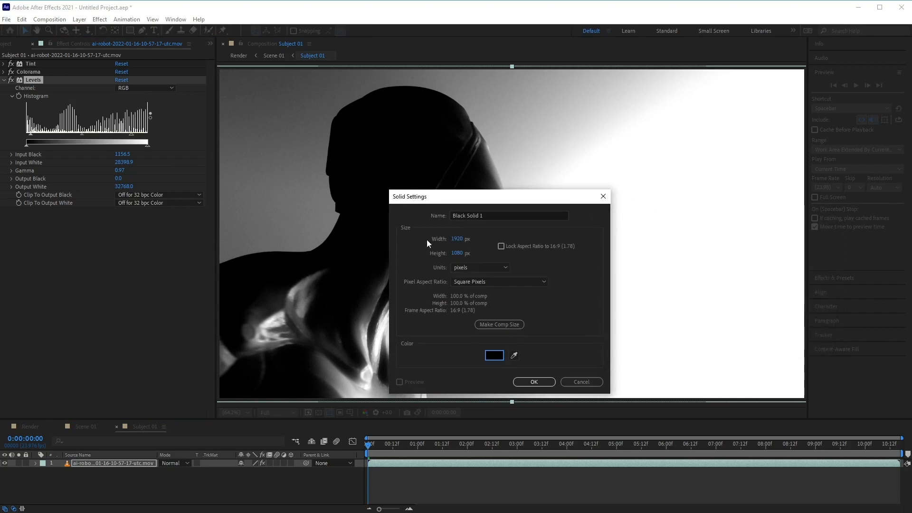
click(534, 382)
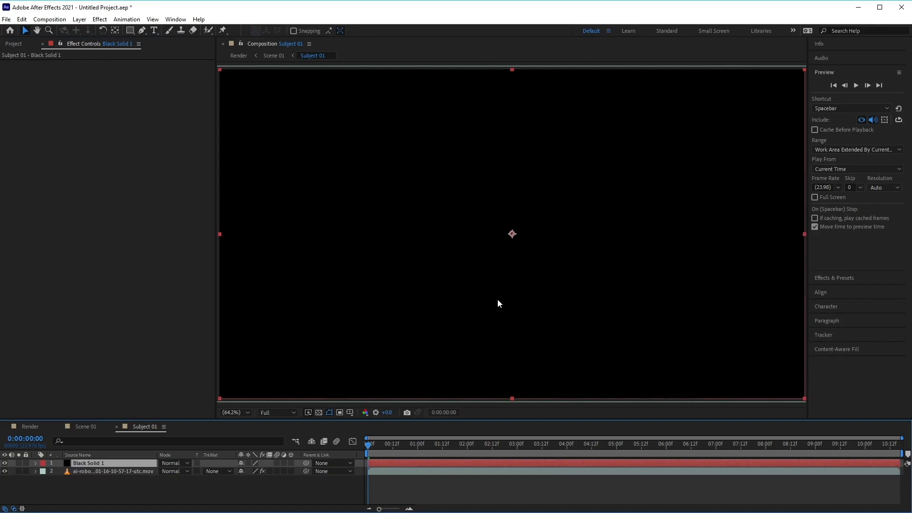
Add a full-frame elliptical mask to the black solid and invert it so that only the frame's edges are covered
click(130, 31)
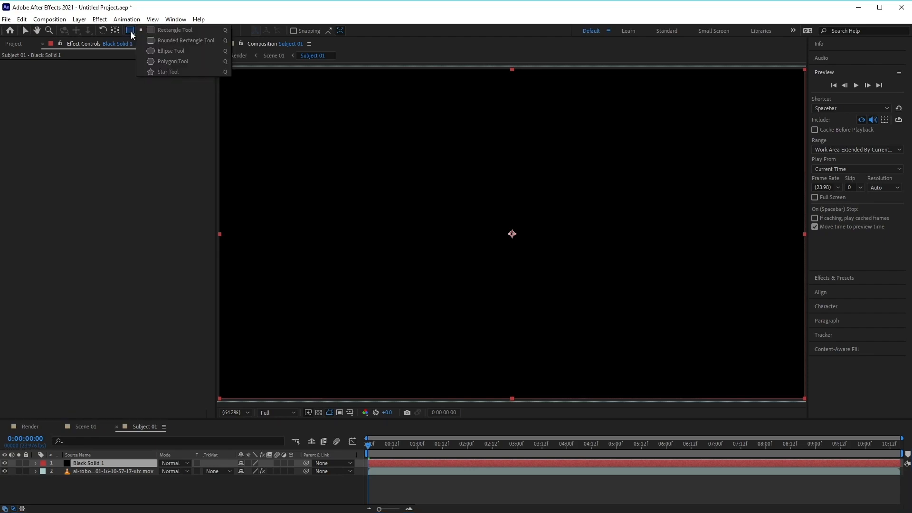
click(167, 49)
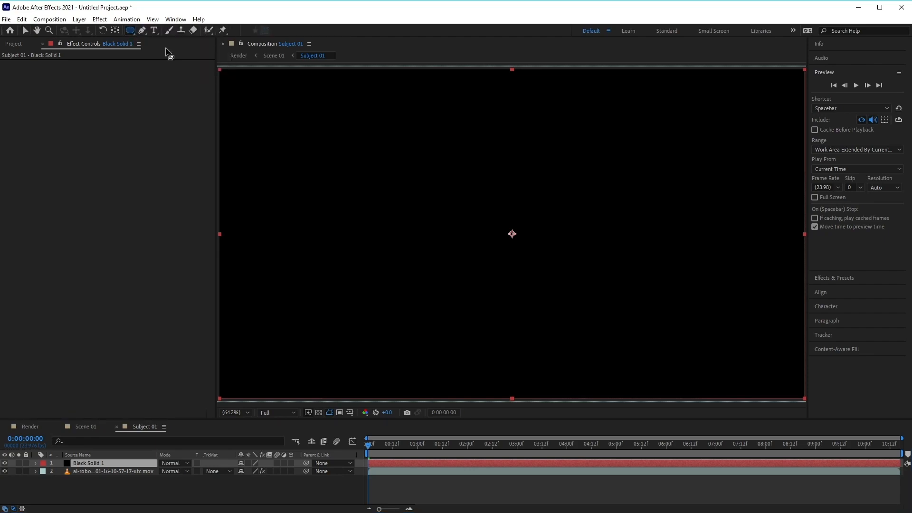
double_click(130, 30)
key(v)
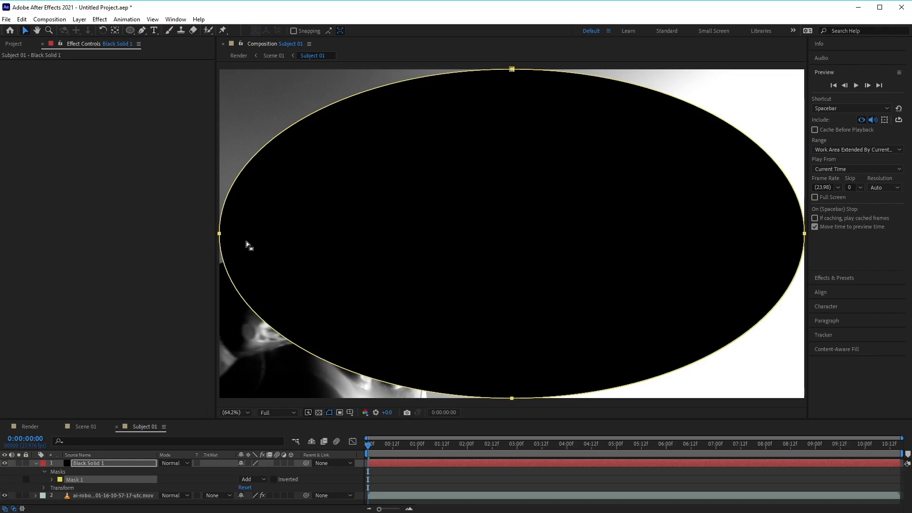
click(43, 472)
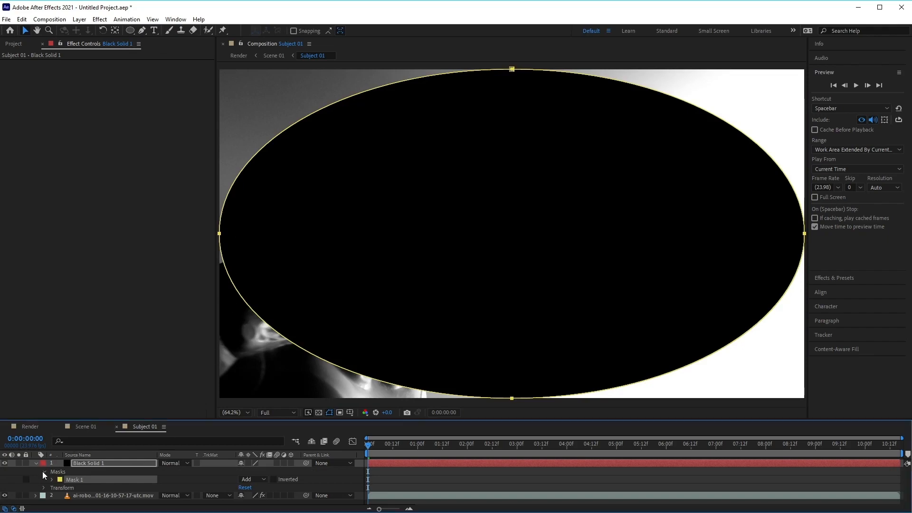
click(43, 472)
click(274, 479)
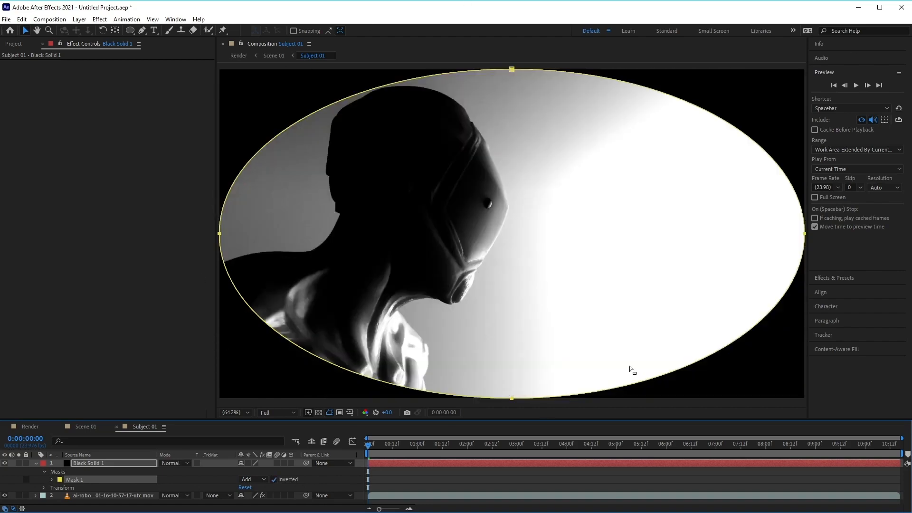
Set the Mask Feather of the black solid's elliptical mask to 390 pixels
click(51, 480)
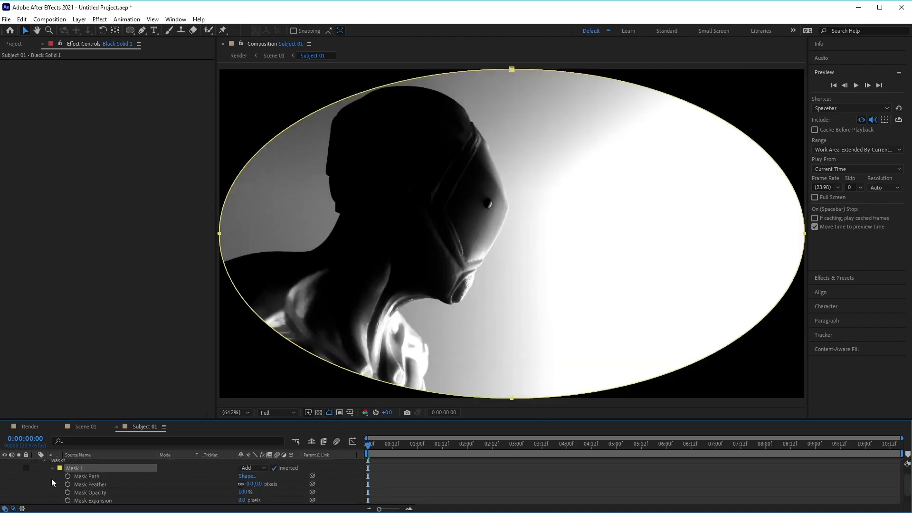
click(259, 484)
drag(197, 487, 335, 478)
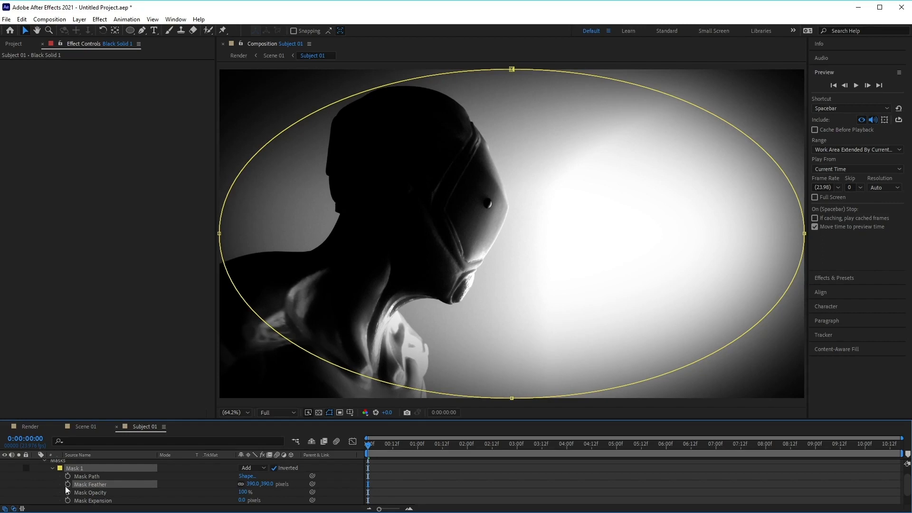
Set the black solid's layer Opacity to 50% to soften the vignette in Subject 01
scroll(68, 484, down, 1)
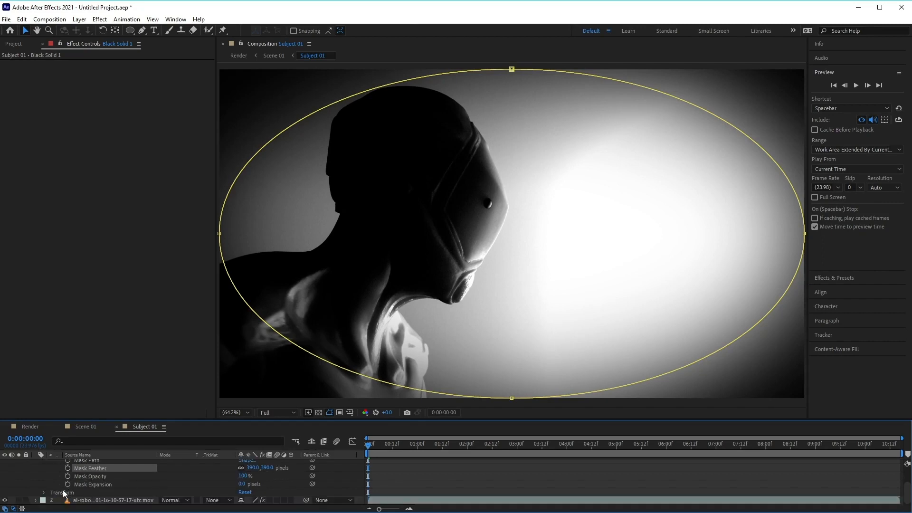
click(44, 493)
scroll(52, 485, down, 1)
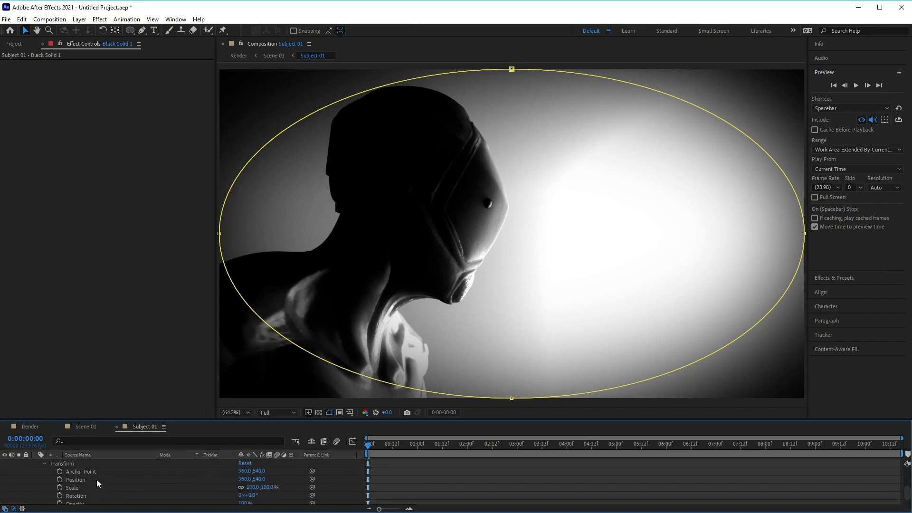
scroll(85, 504, down, 1)
click(245, 492)
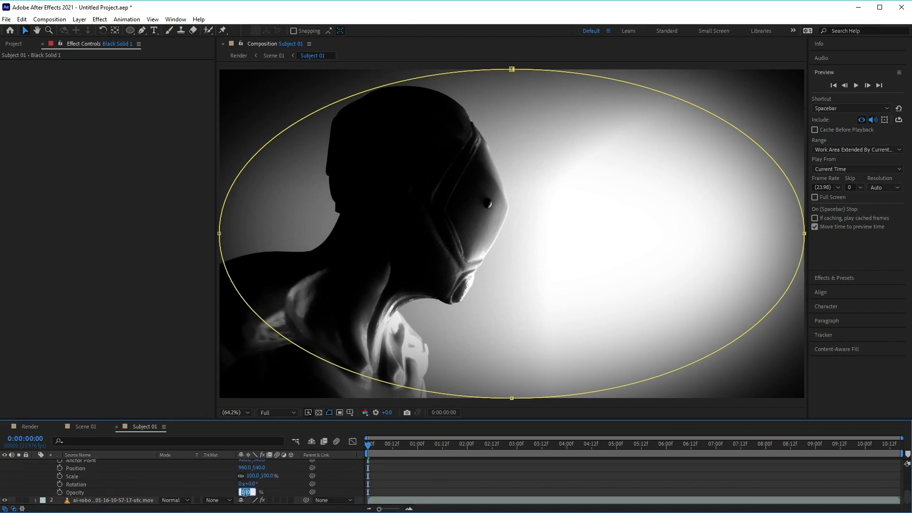
click(250, 497)
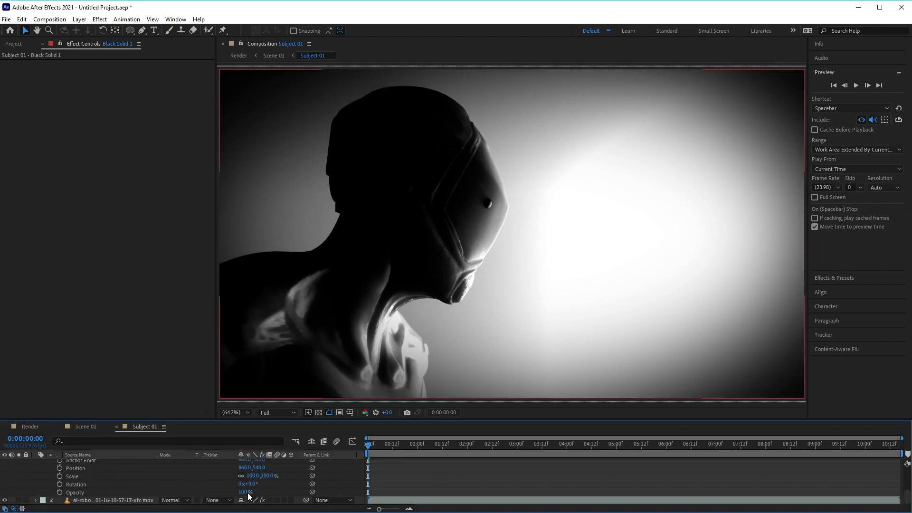
click(246, 492)
text(50)
key(Return)
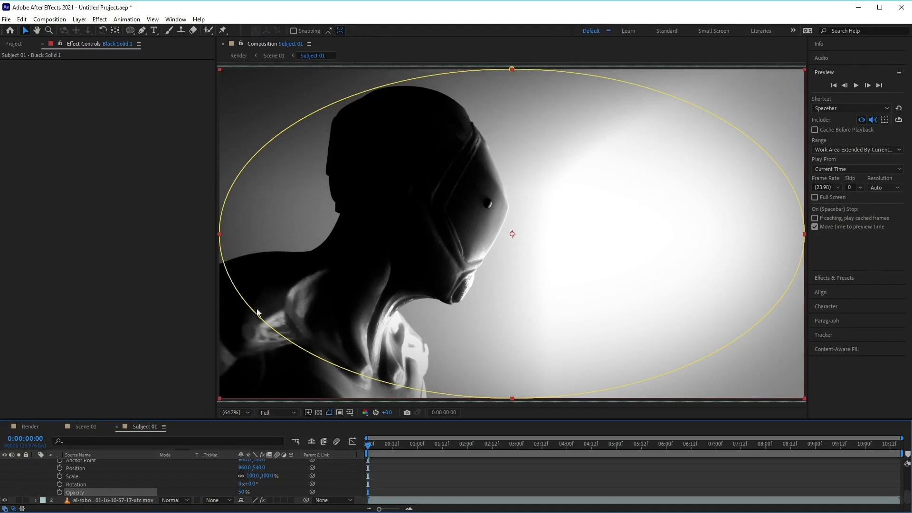
In Scene 01, hide the Subject 01 layer and apply the Tint effect to the space station clip
click(82, 424)
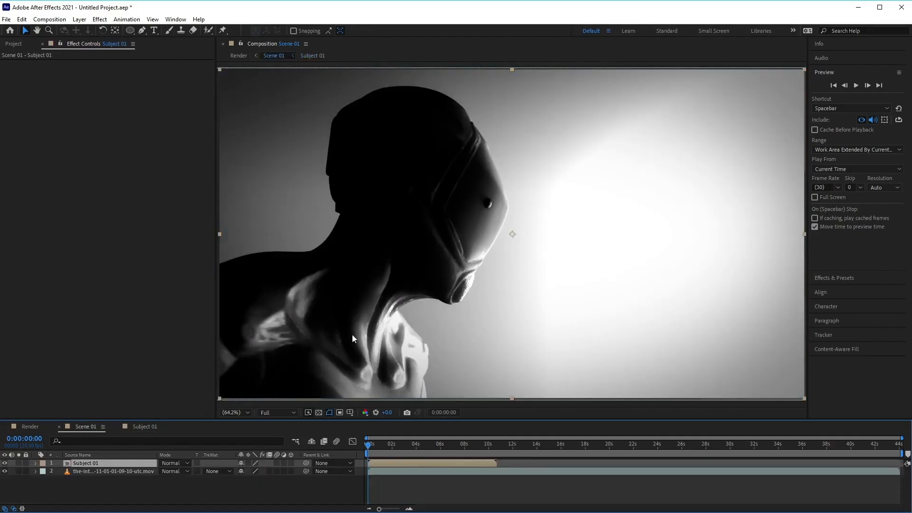
click(5, 463)
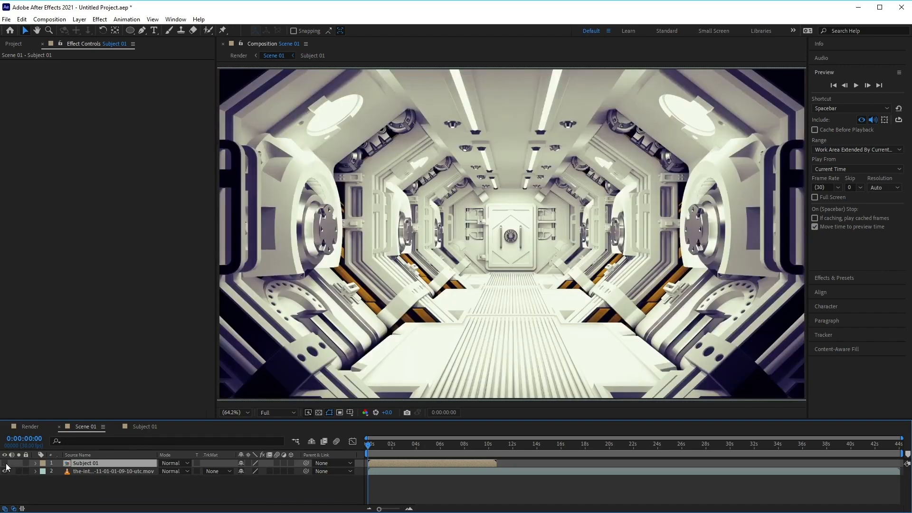
click(93, 471)
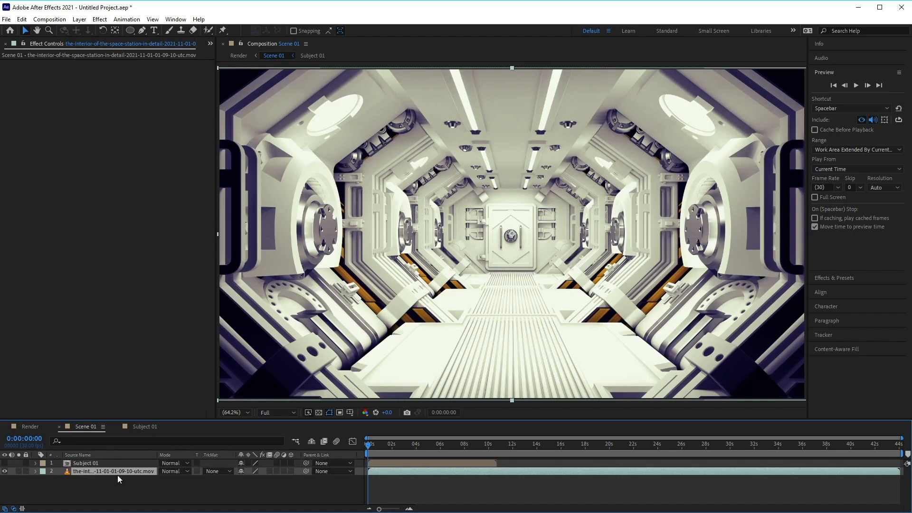
click(99, 19)
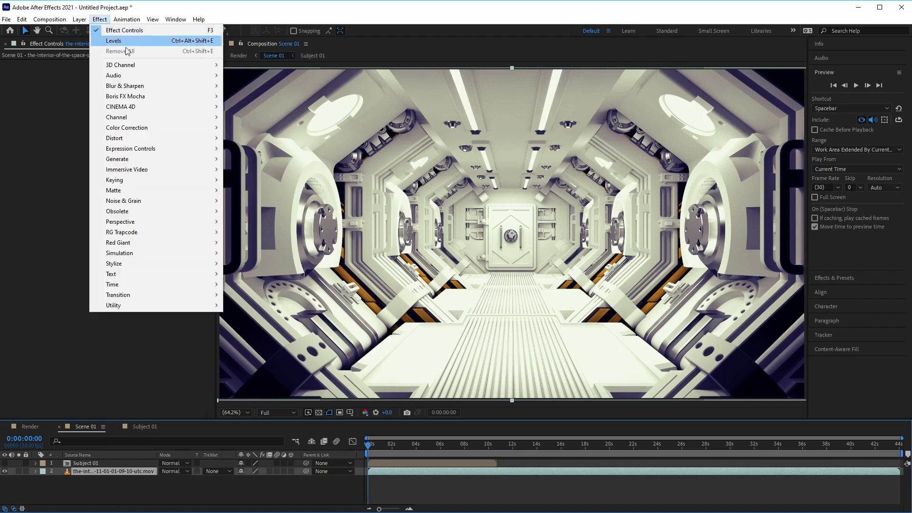
mouse_move(174, 129)
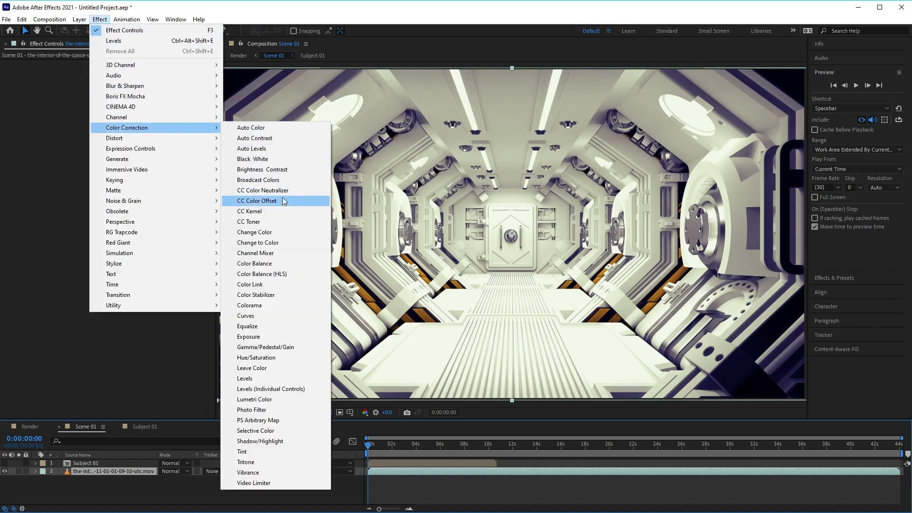
click(282, 452)
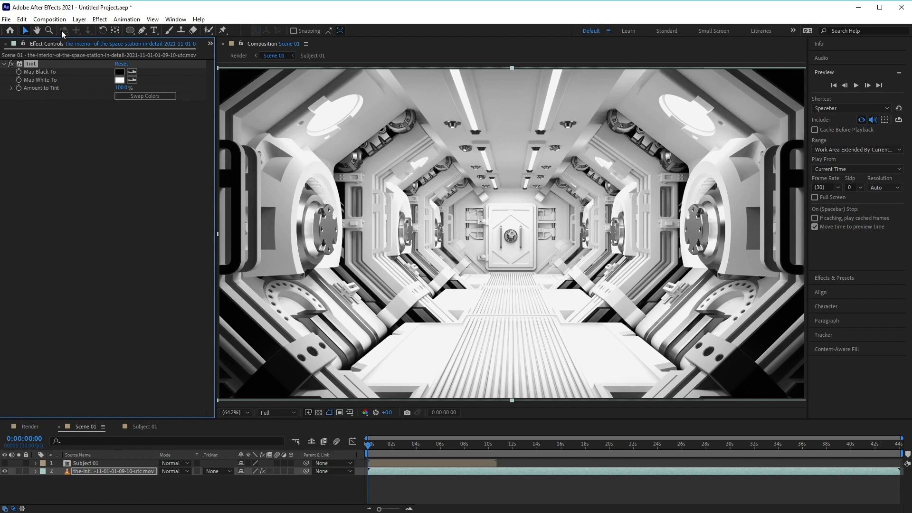
Create an adjustment layer directly above the space station clip in Scene 01 and preview the scene briefly with that layer selected
click(73, 21)
mouse_move(134, 30)
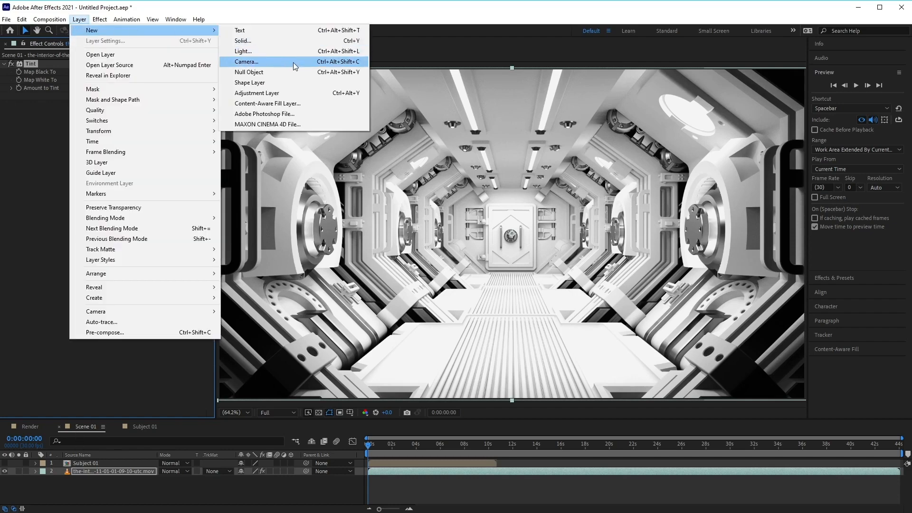
click(312, 94)
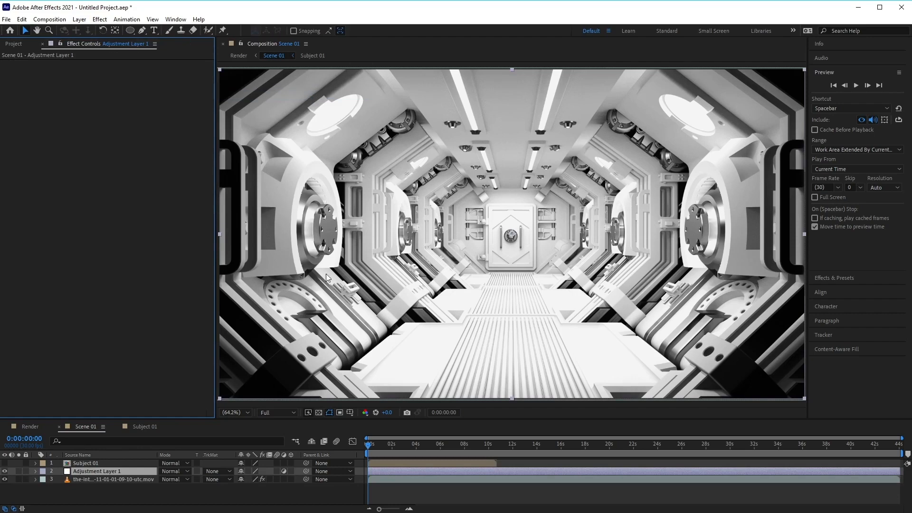
click(96, 478)
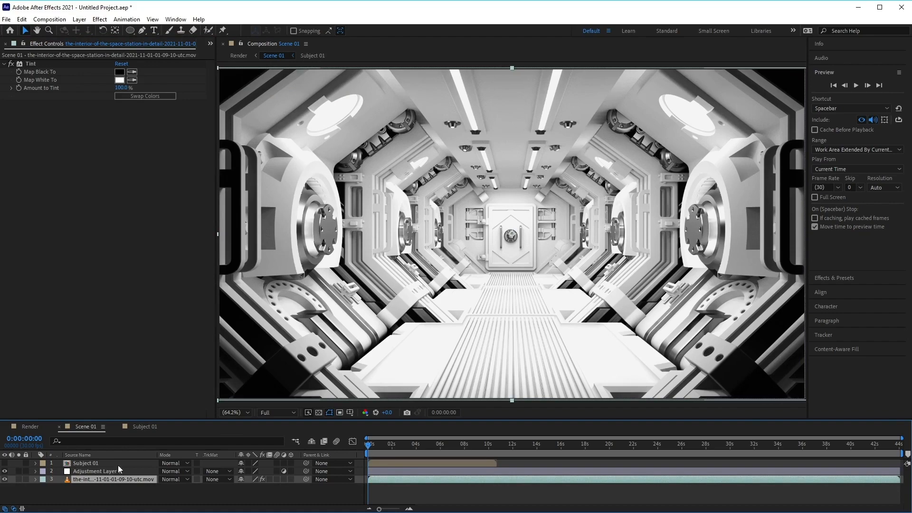
click(118, 465)
click(118, 471)
key(space)
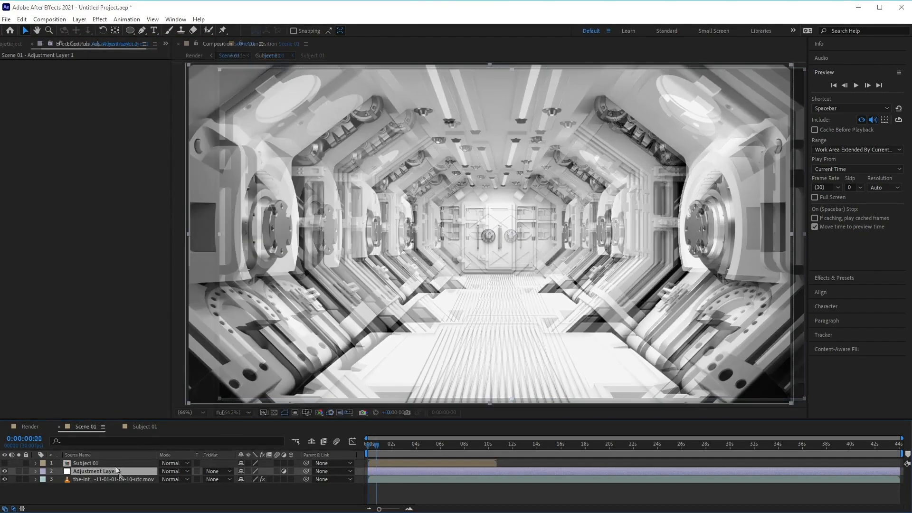
Apply Gaussian Blur to the adjustment layer and set its Blurriness to 3
click(100, 20)
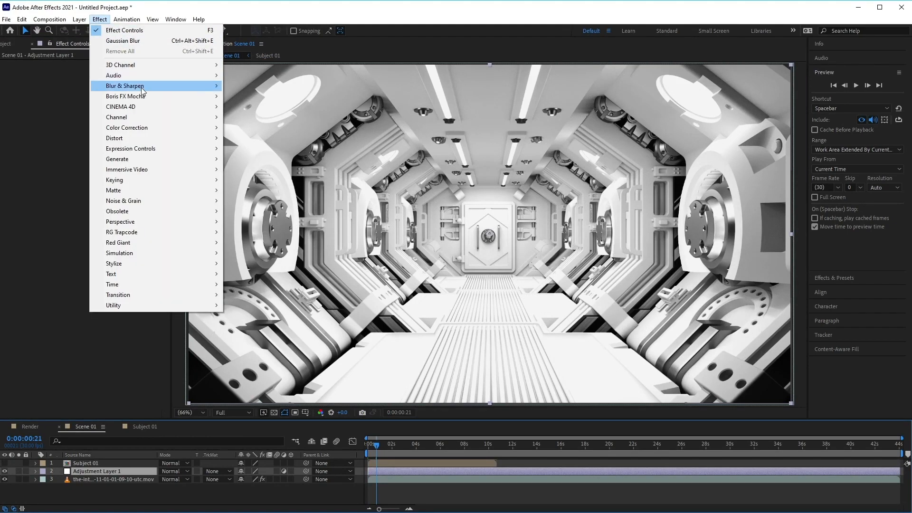
mouse_move(142, 85)
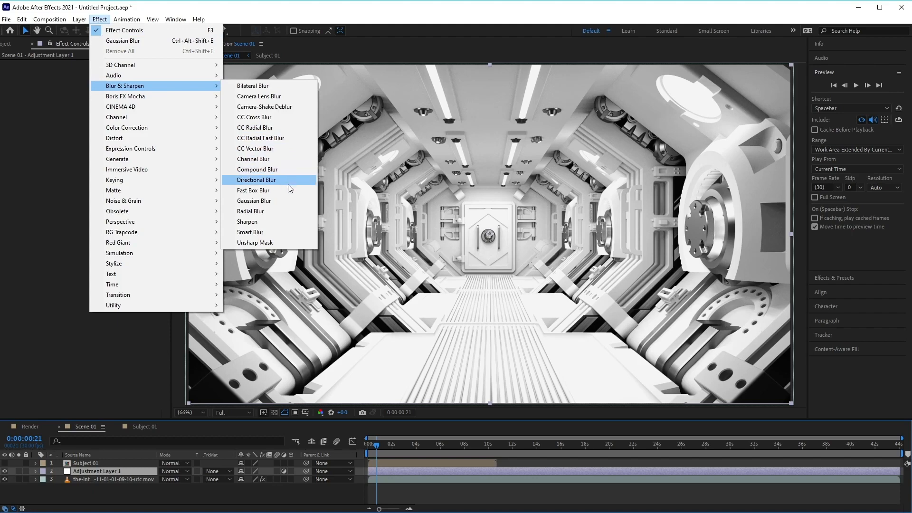
click(291, 201)
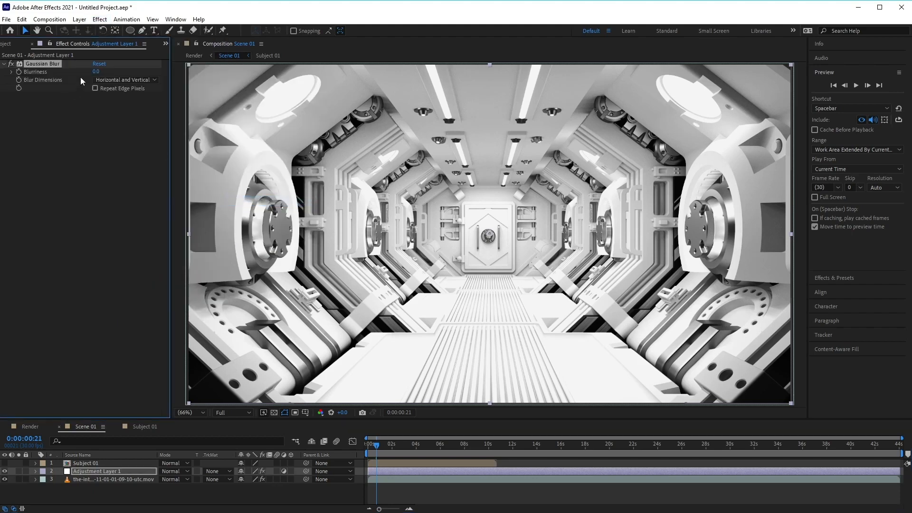
click(95, 72)
text(3)
key(Return)
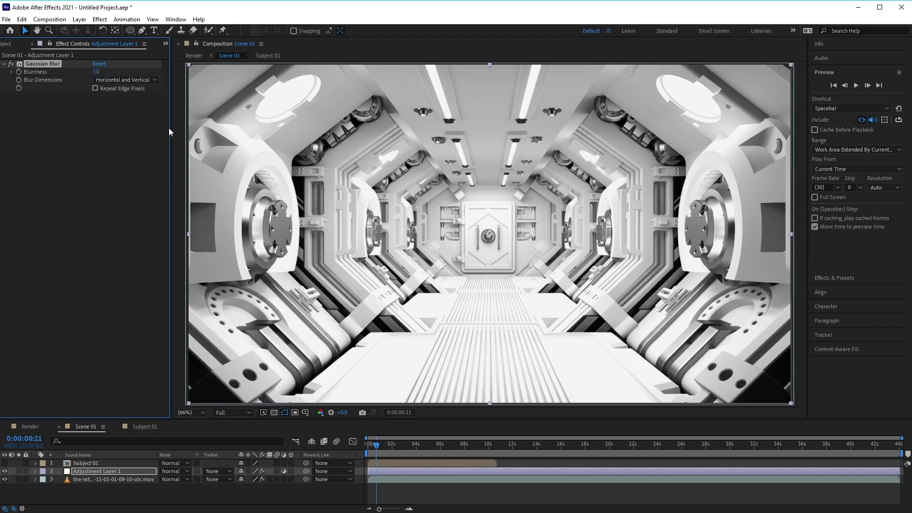
Apply Brightness & Contrast to the adjustment layer, with Brightness at -90 and Contrast at 20
click(99, 20)
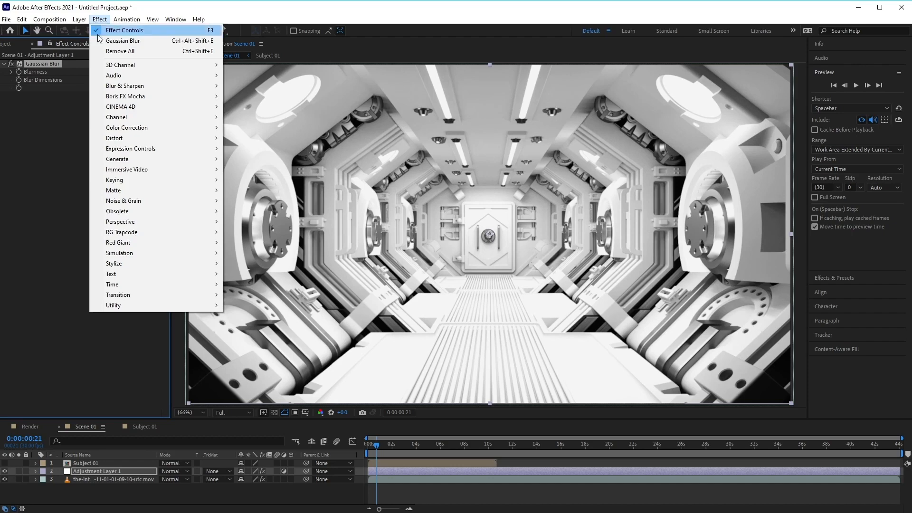
mouse_move(155, 126)
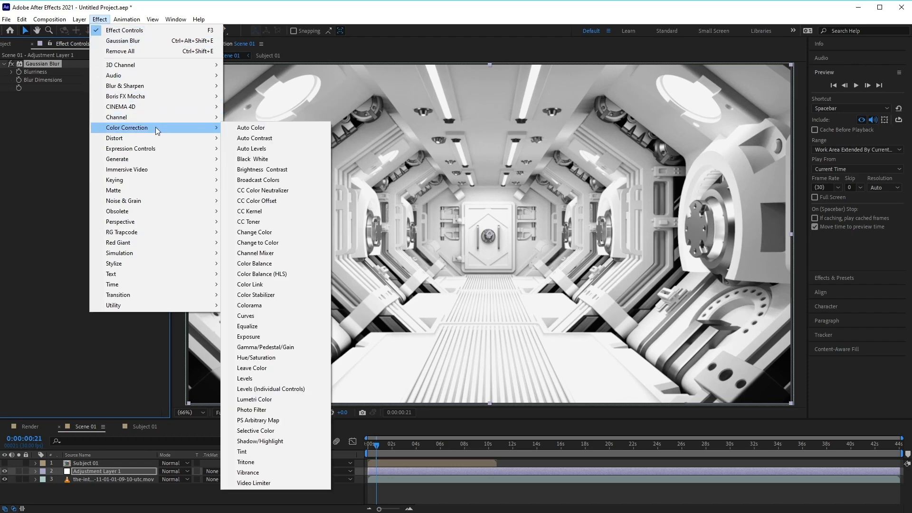
click(269, 168)
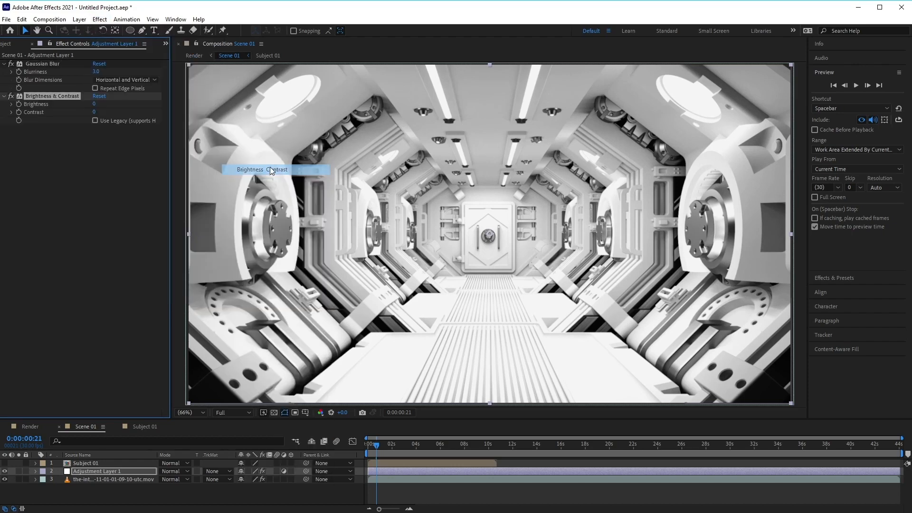
drag(94, 108, 49, 98)
click(96, 104)
text(-90)
key(Return)
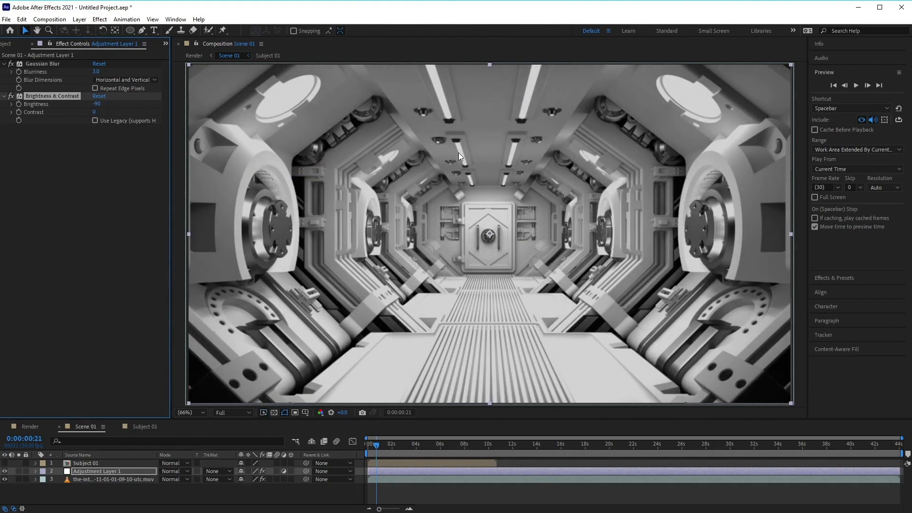
drag(98, 113, 105, 114)
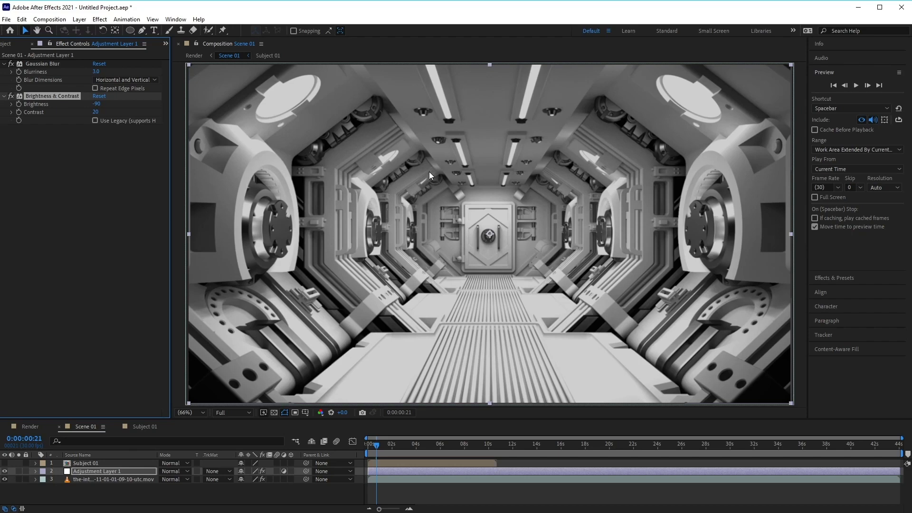
Apply Levels to the adjustment layer, with Input Black at about 6553.6 and Gamma at about 0.94
click(104, 20)
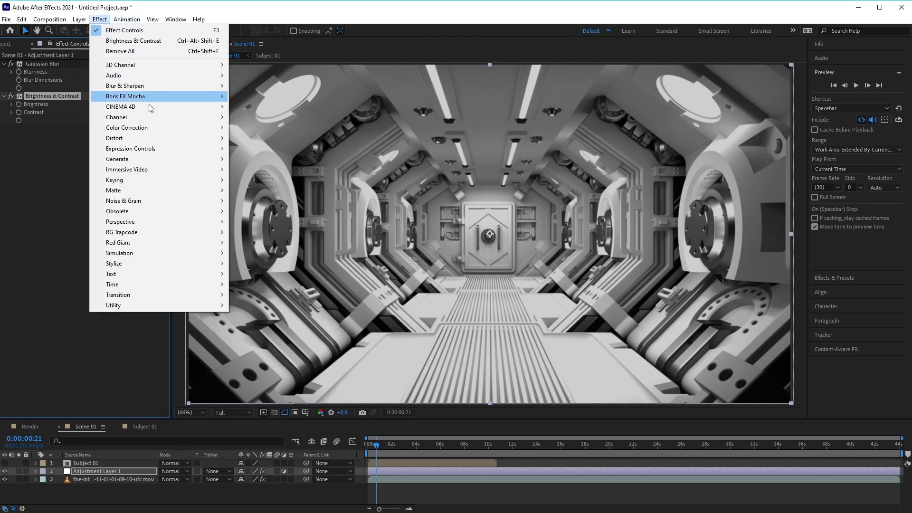
mouse_move(182, 127)
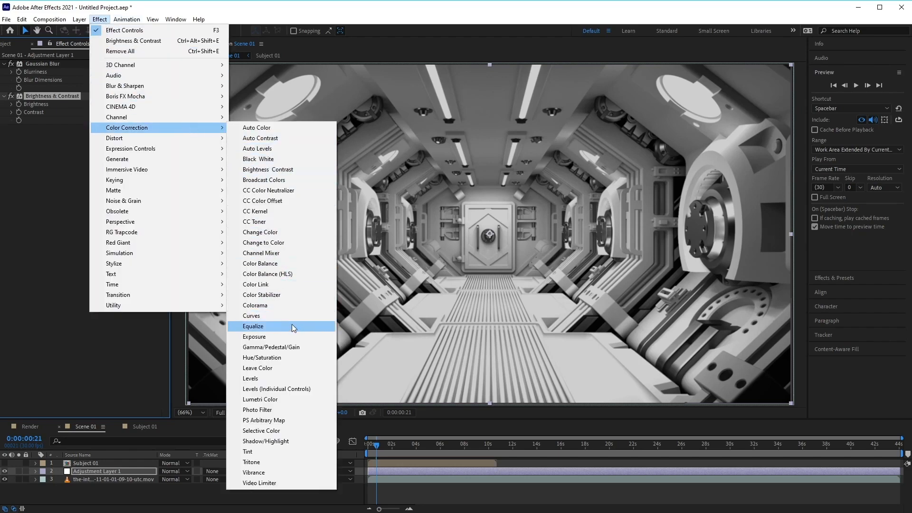
click(295, 378)
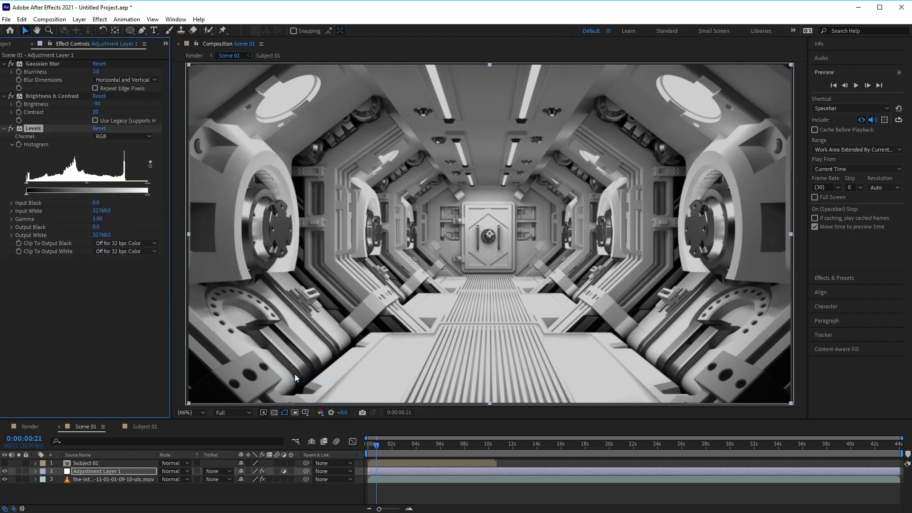
drag(27, 183, 152, 181)
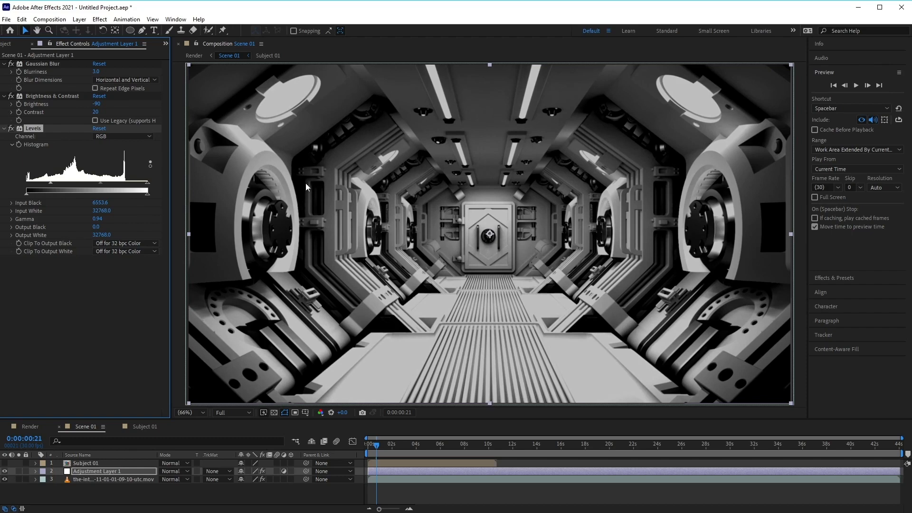
Apply Curves to the adjustment layer, bow the RGB curve downward with two points to darken the background, and select the Subject 01 layer
click(100, 19)
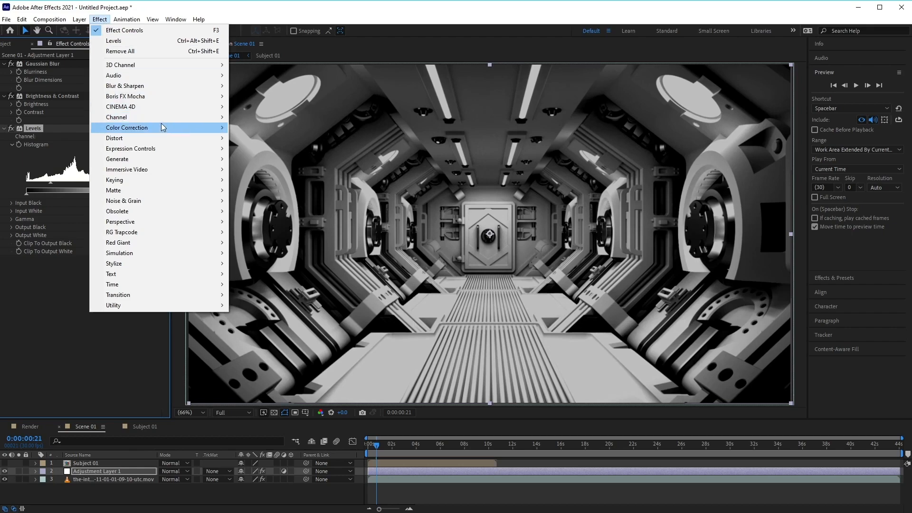
mouse_move(161, 127)
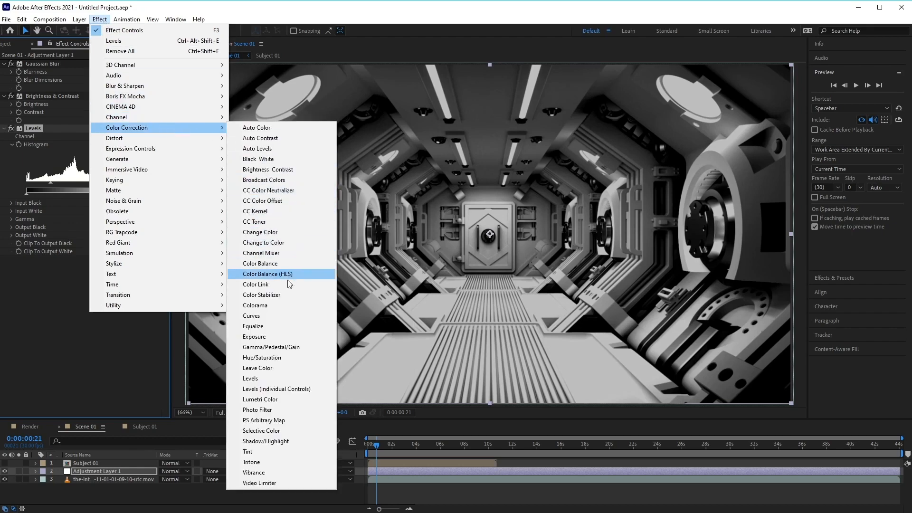
click(278, 316)
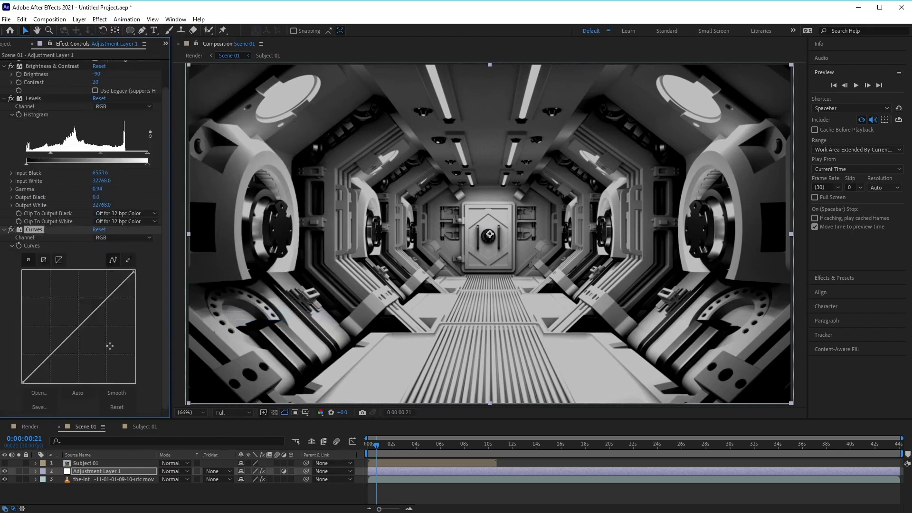
drag(53, 353, 58, 357)
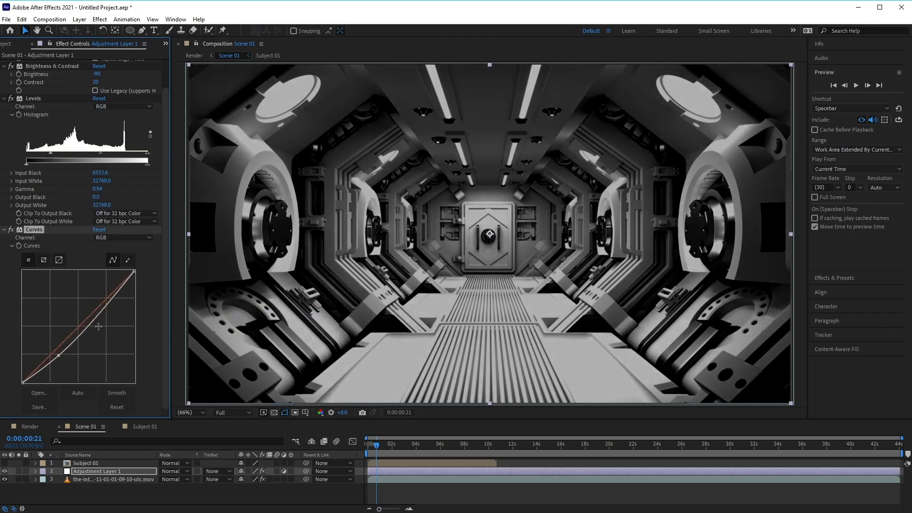
drag(96, 317, 100, 321)
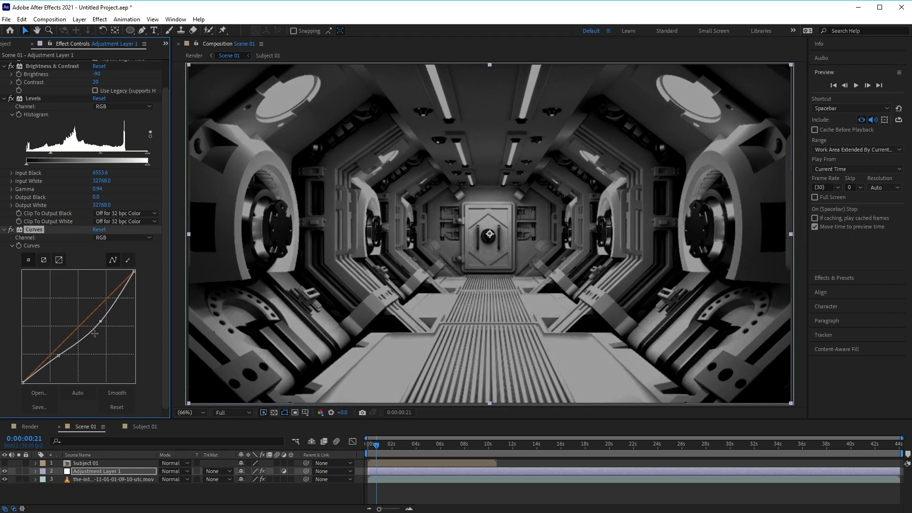
drag(58, 355, 64, 358)
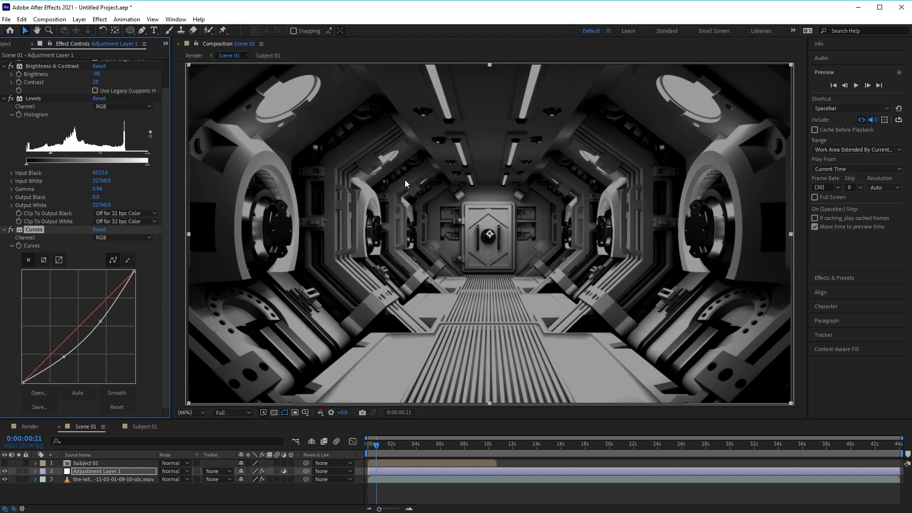
drag(100, 321, 101, 322)
click(100, 461)
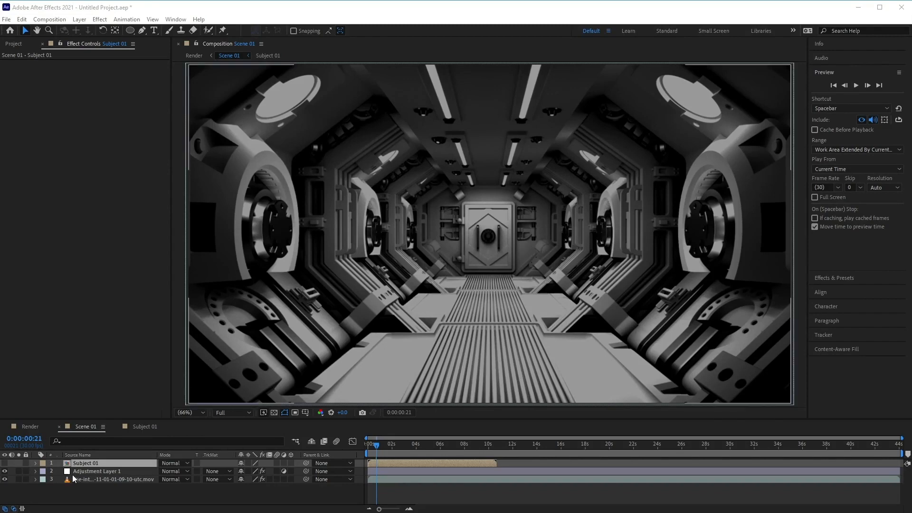
Make the Subject 01 layer visible in Scene 01 and apply the Linear Color Key effect to it
click(80, 464)
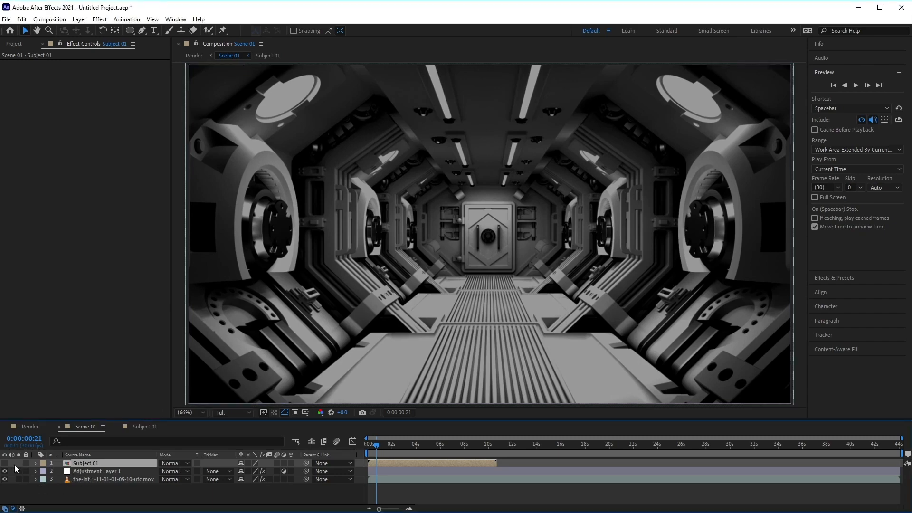
click(5, 465)
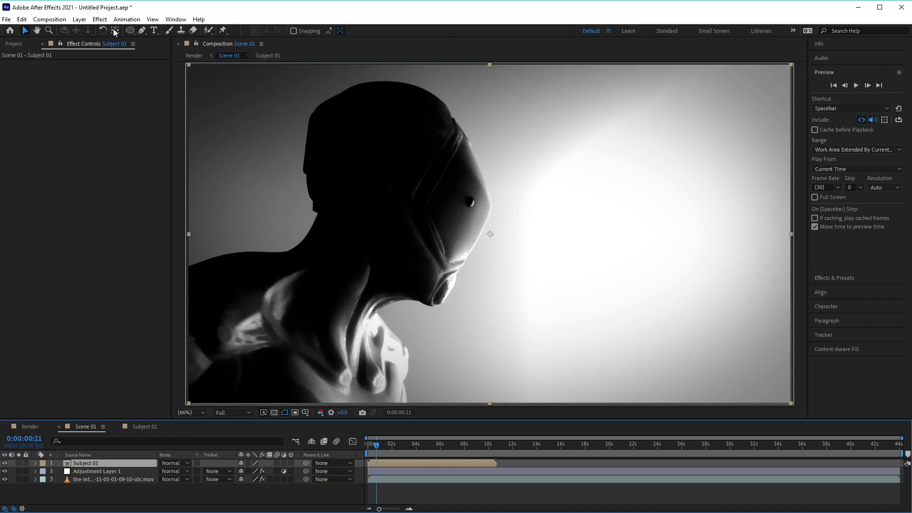
click(100, 19)
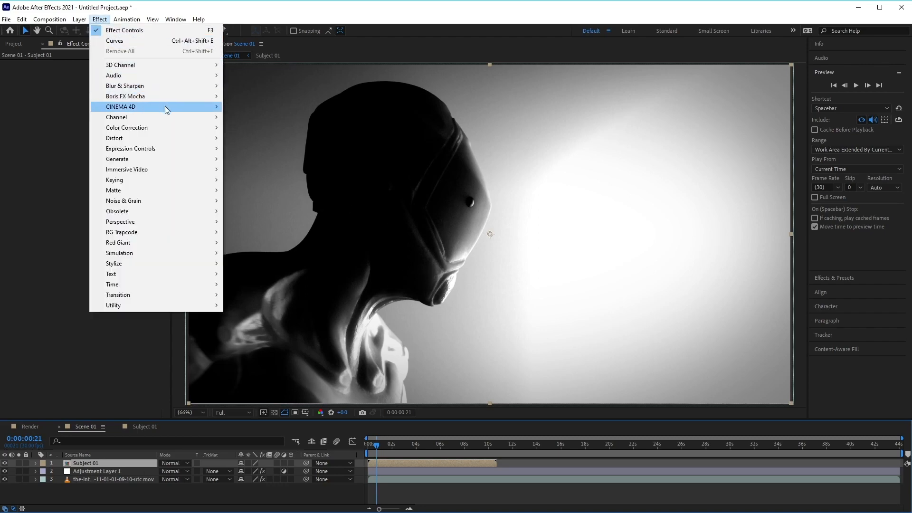
mouse_move(181, 125)
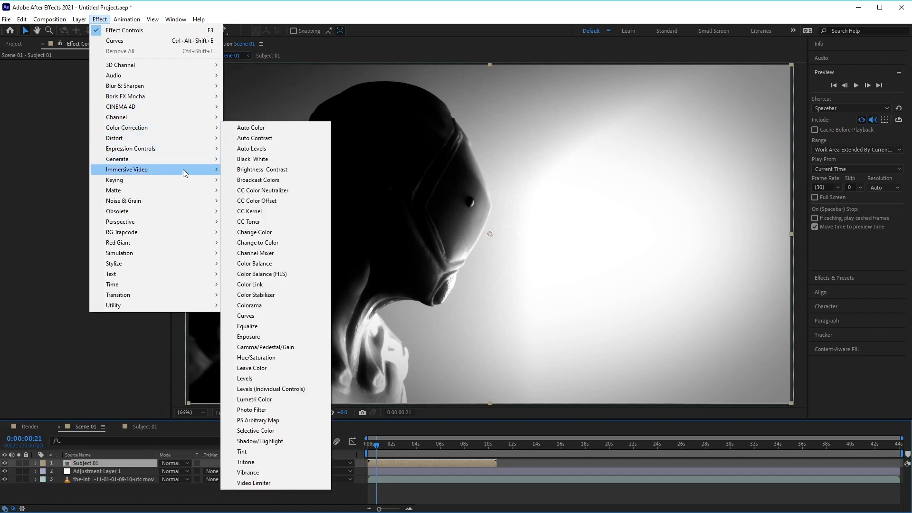
mouse_move(193, 180)
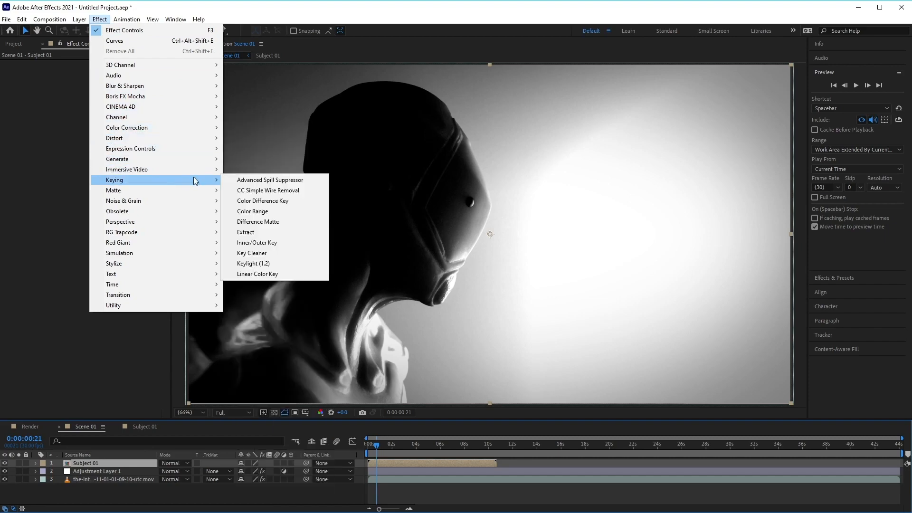
click(289, 275)
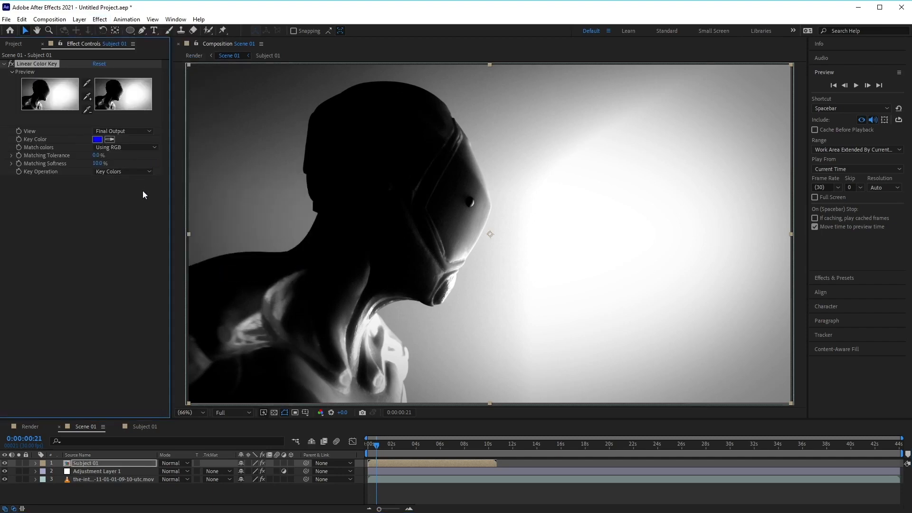
Set the Linear Color Key's key color to black (000000) so the dark robot silhouette is keyed out
click(97, 139)
click(580, 185)
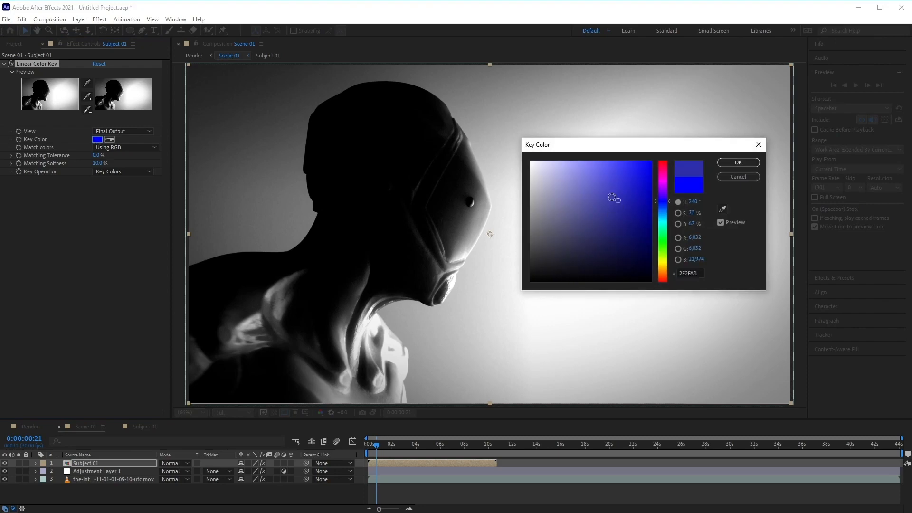
mouse_move(580, 185)
mouse_down()
mouse_move(526, 202)
mouse_move(545, 236)
mouse_move(497, 216)
mouse_move(486, 290)
mouse_move(489, 266)
mouse_move(490, 278)
mouse_move(486, 255)
mouse_move(476, 287)
mouse_move(497, 279)
mouse_move(511, 257)
mouse_move(494, 271)
mouse_move(487, 304)
mouse_up()
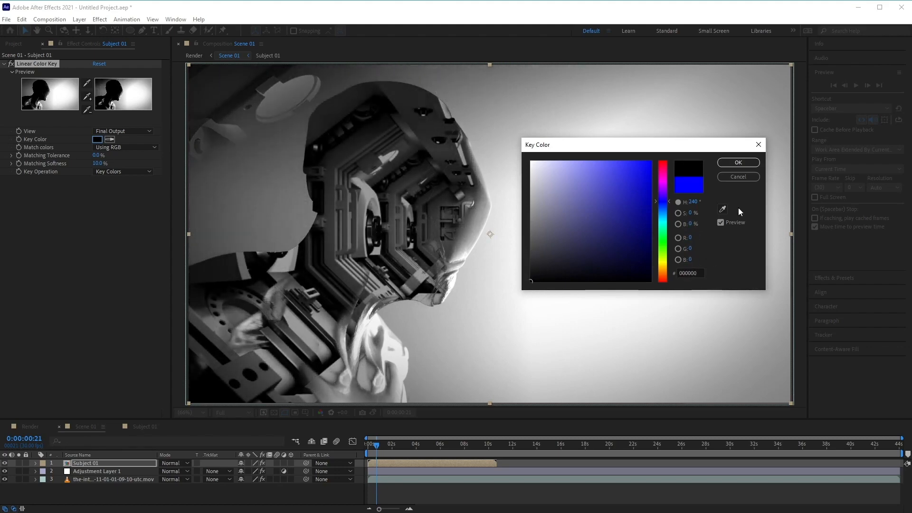
click(739, 163)
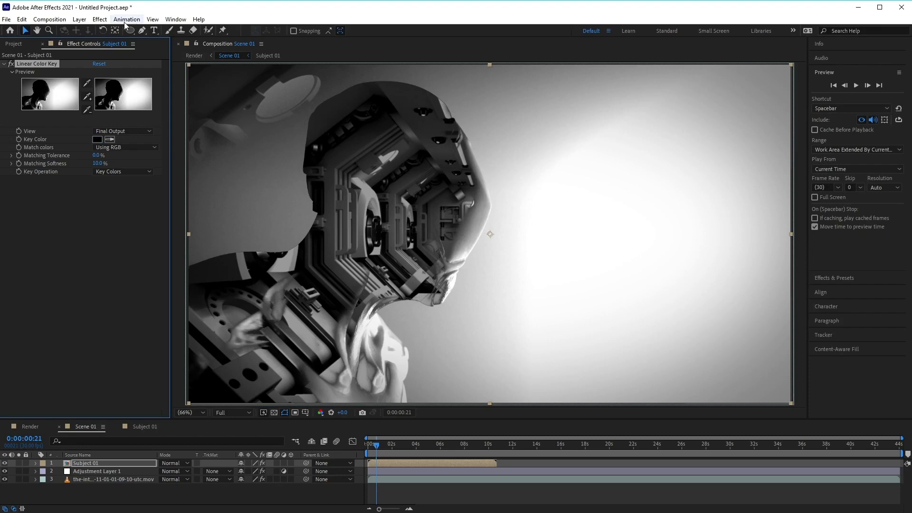
Apply Gaussian Blur to the Subject 01 layer and set its Blurriness to 3
click(99, 21)
mouse_move(159, 86)
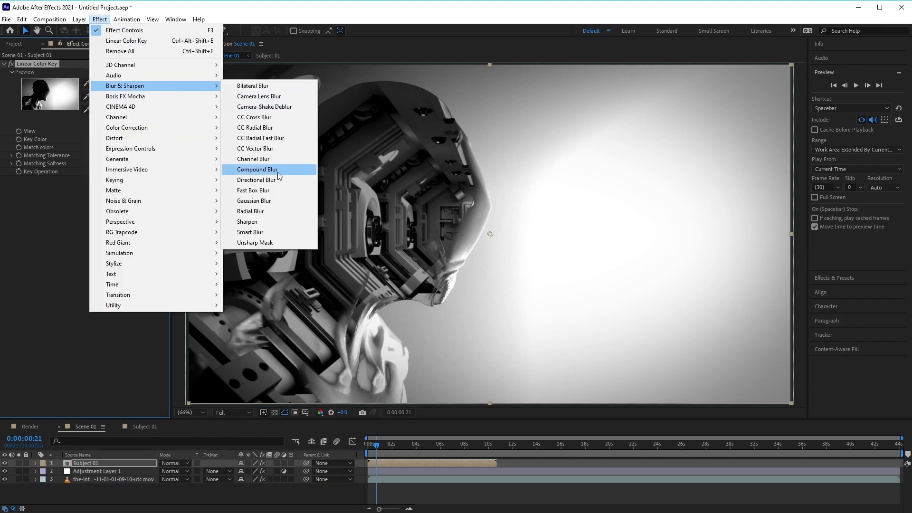
click(285, 201)
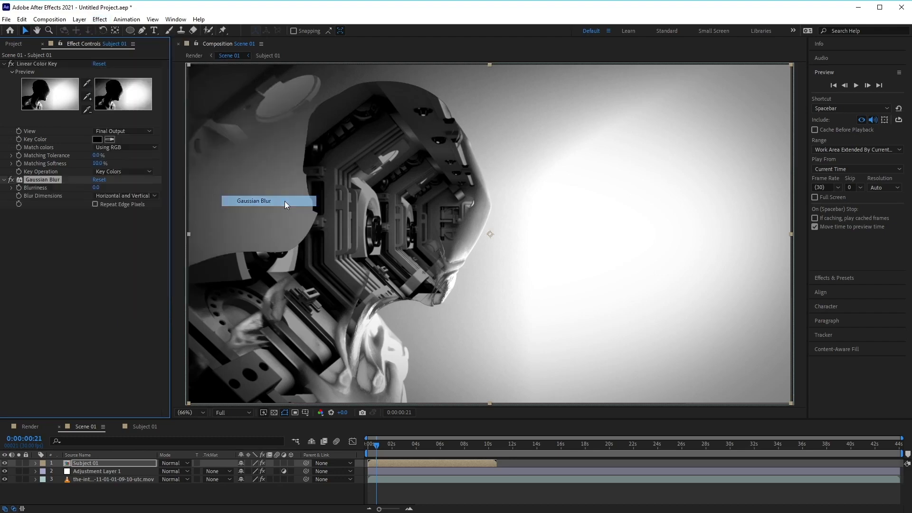
click(97, 188)
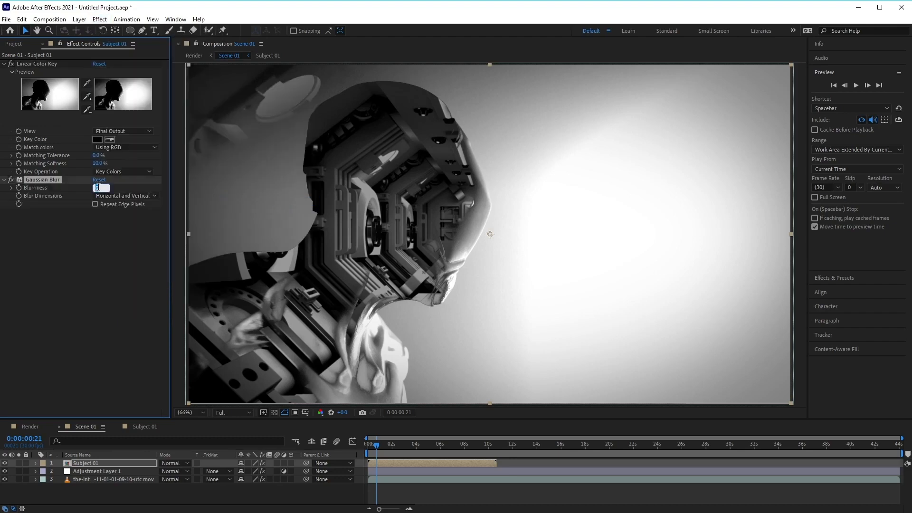
text(3)
key(Return)
Preview Scene 01, move the current time to 0:00:01:27, and compare the keyed result with the Subject 01 composition
click(857, 86)
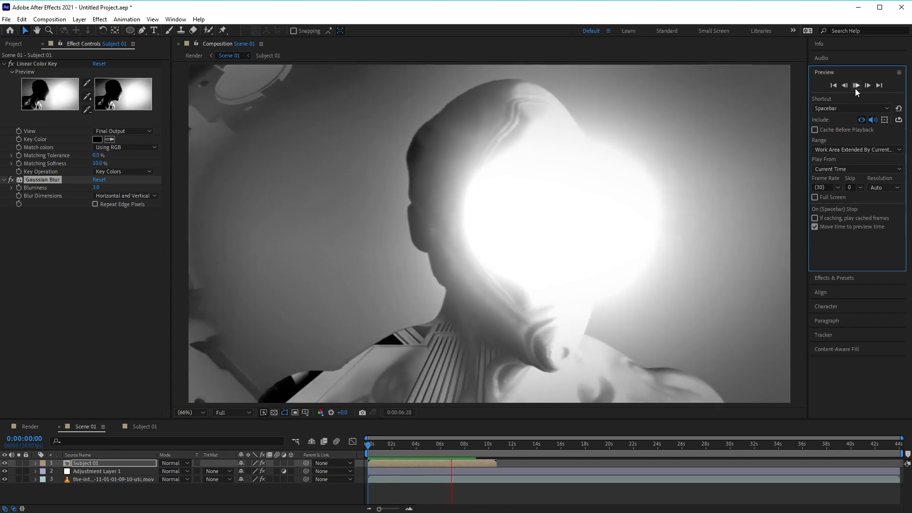
click(408, 445)
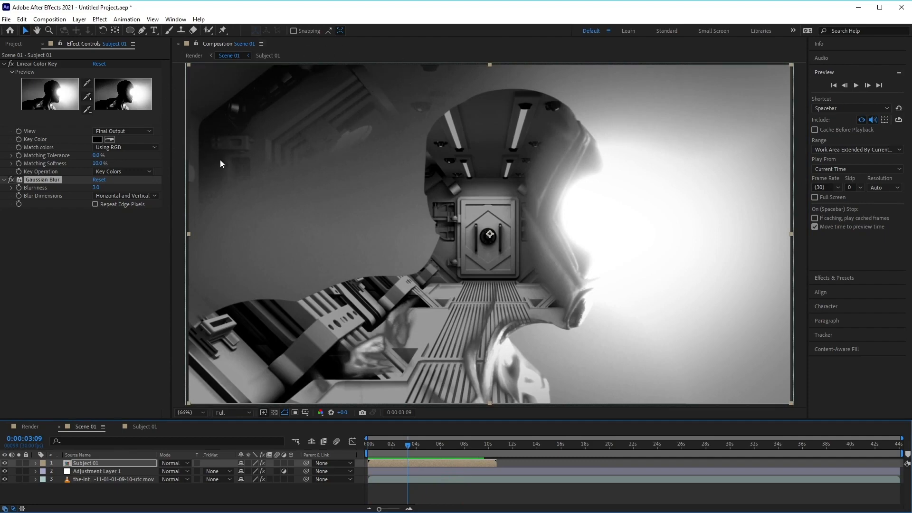
drag(404, 445, 390, 449)
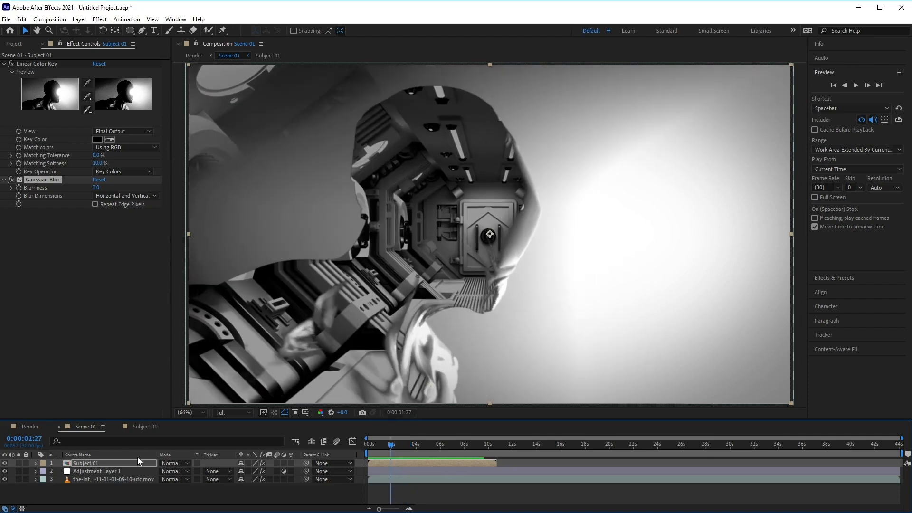
click(149, 426)
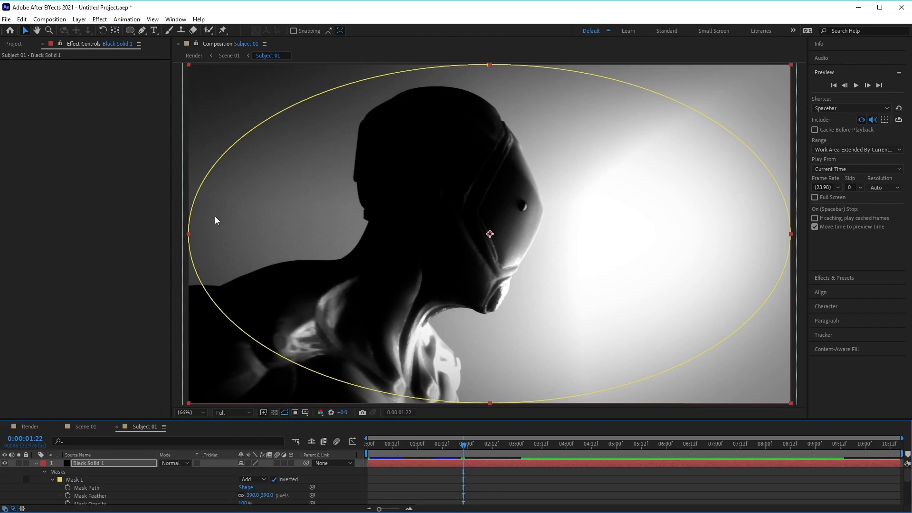
click(94, 424)
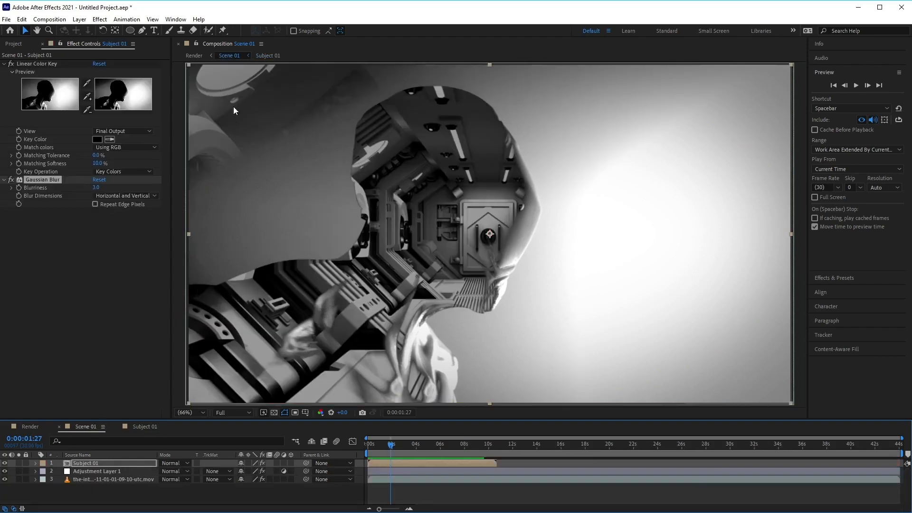
In Subject 01, stretch the Black Solid 1 vignette mask's upper-left curve beyond the frame corner and check it in Scene 01
click(147, 426)
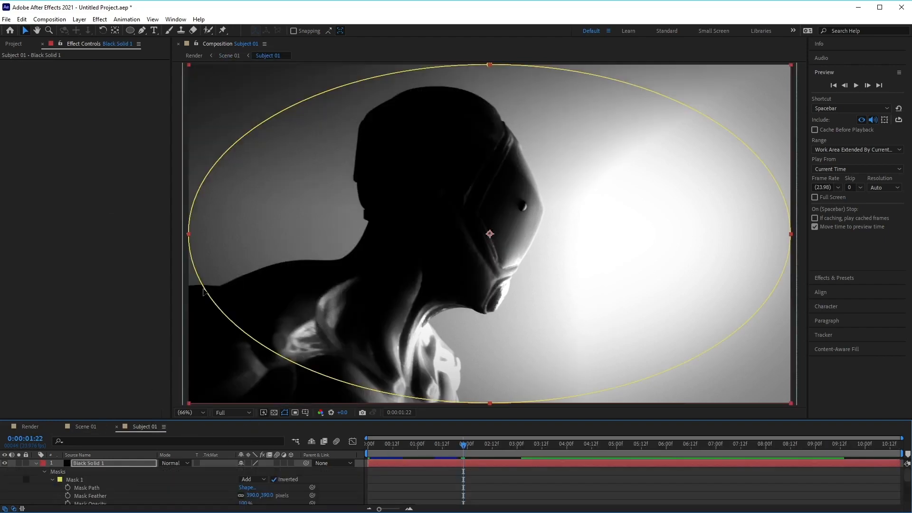
click(189, 234)
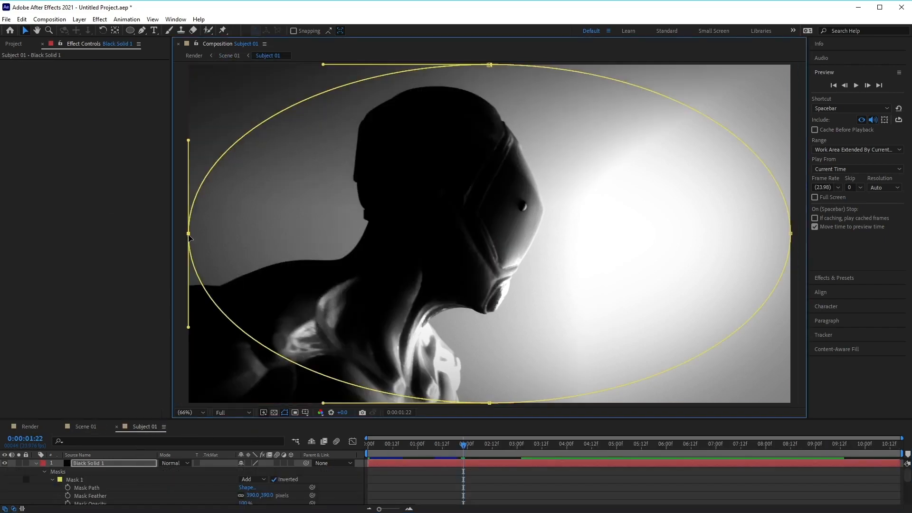
drag(189, 141, 189, 65)
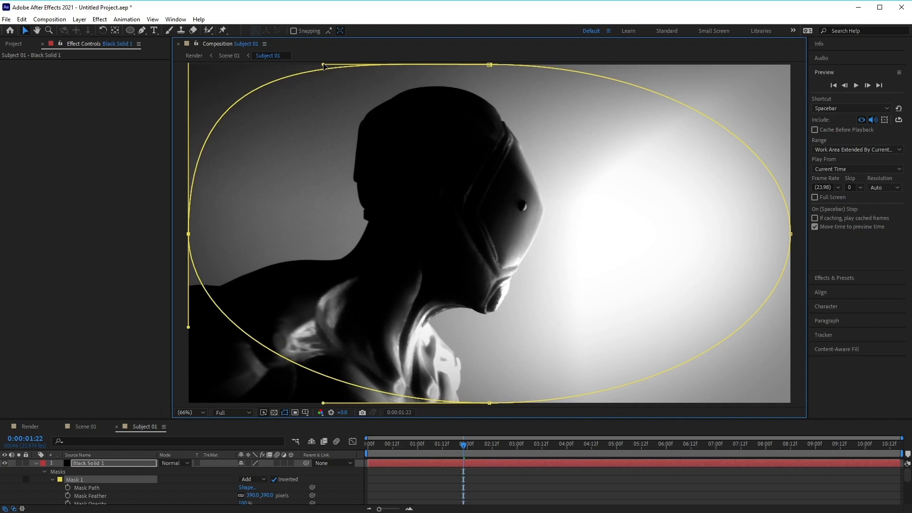
drag(323, 64, 188, 65)
key(comma)
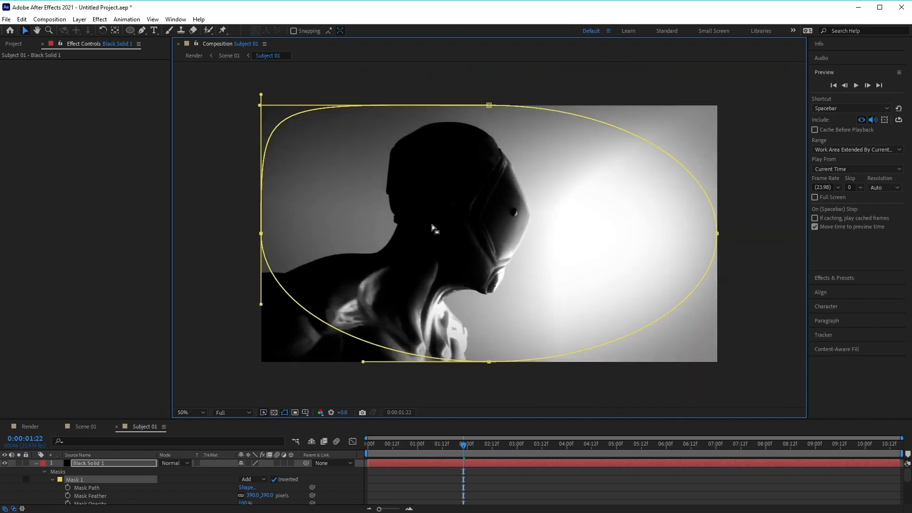
drag(260, 105, 213, 64)
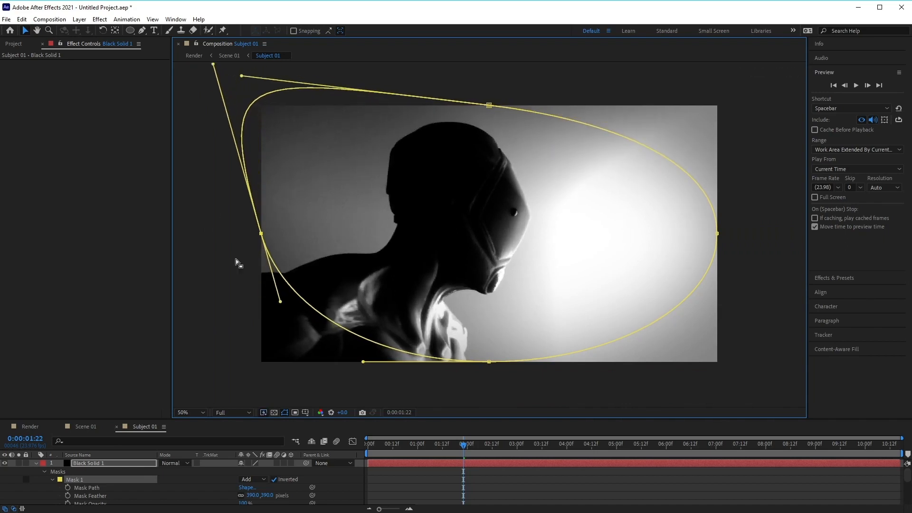
click(82, 427)
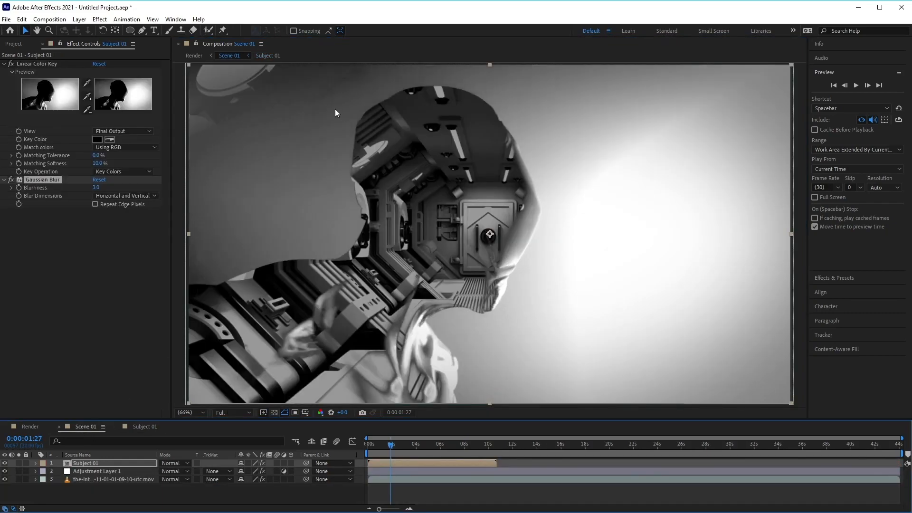
Brighten the ai-robot clip in Subject 01 with its Levels effect, Input White about 24929.4 and Gamma about 1.44, and return to Scene 01
click(129, 426)
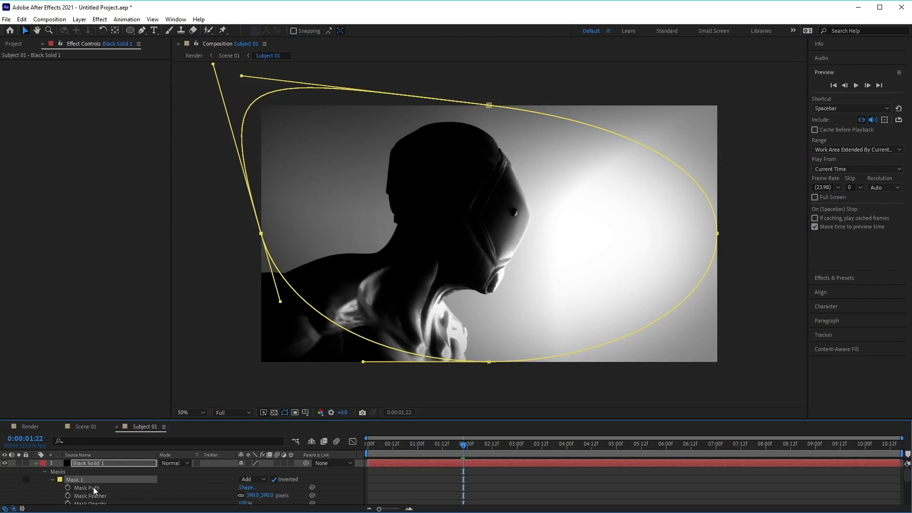
scroll(93, 487, down, 4)
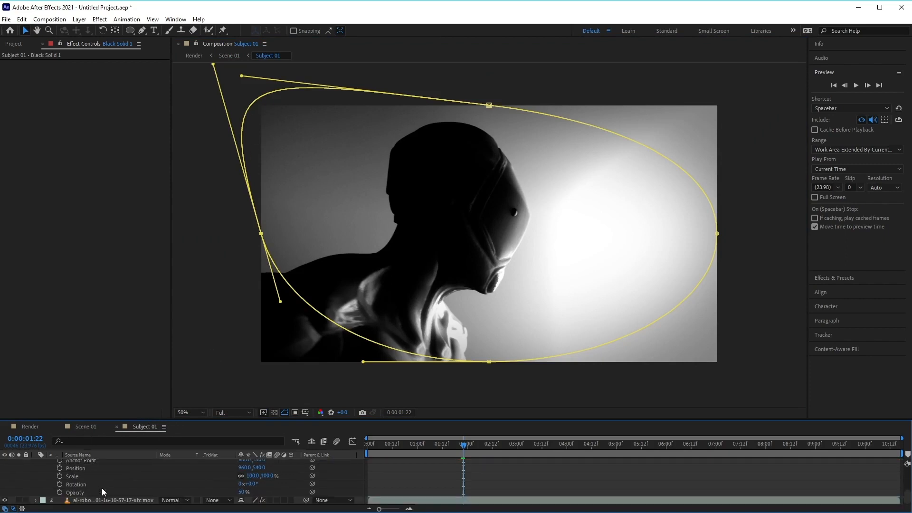
click(101, 500)
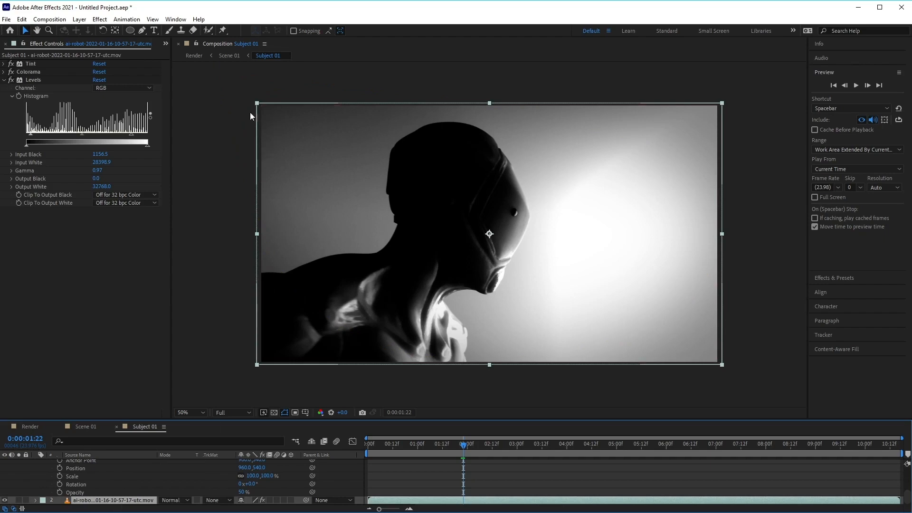
drag(132, 136, 63, 135)
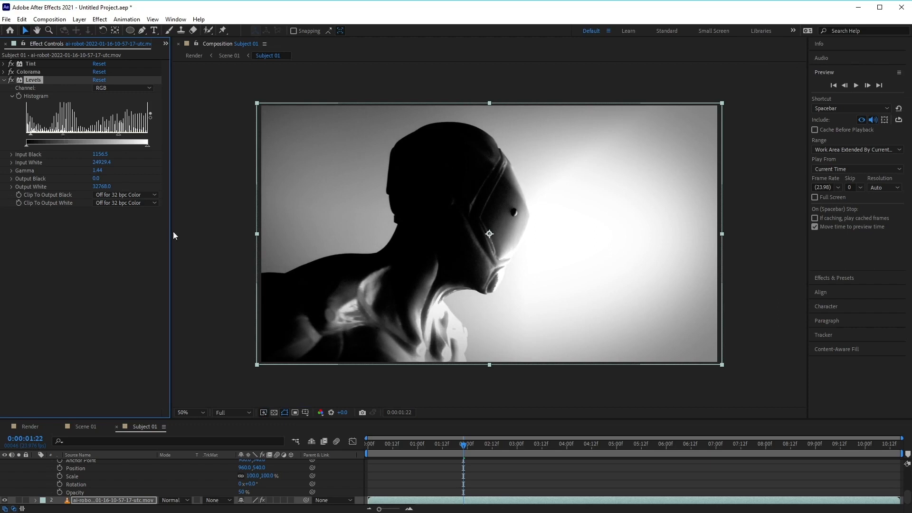
click(77, 427)
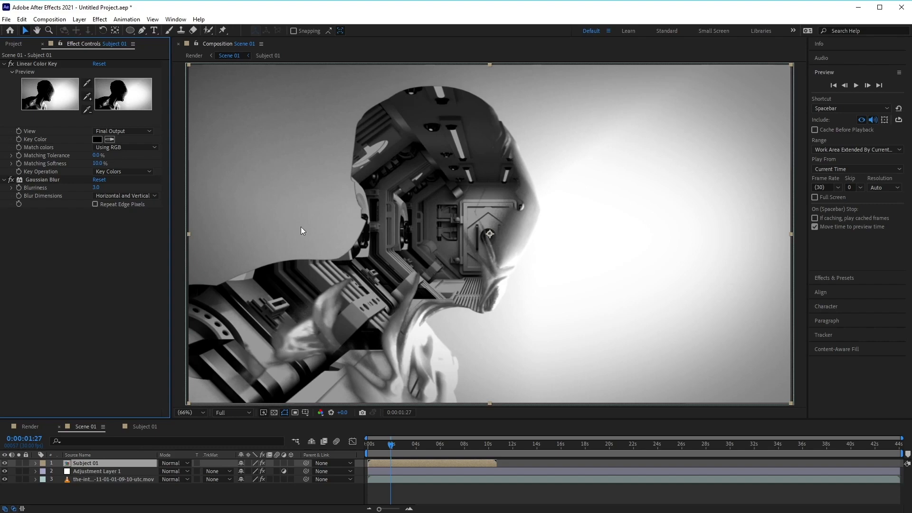
Open the Render composition and import the scary alien portrait clip and the interior clip into the project
click(26, 427)
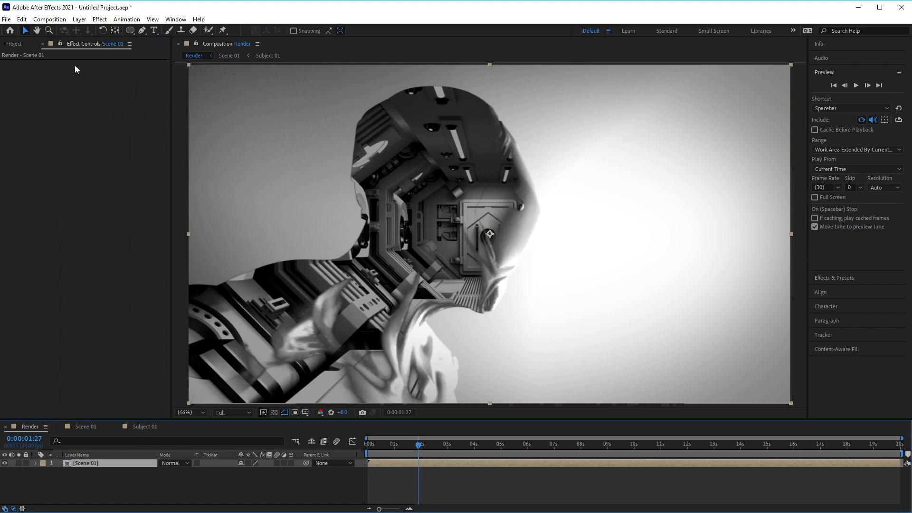
click(11, 45)
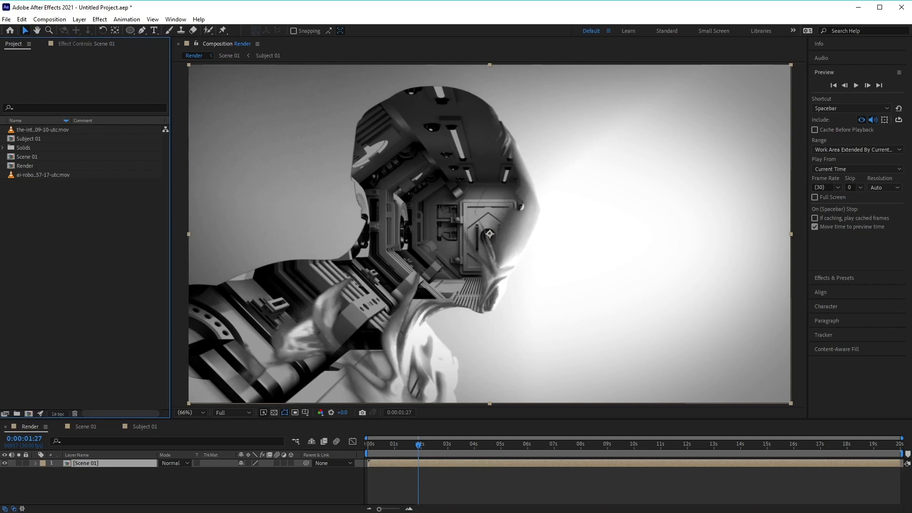
drag(171, 384, 78, 275)
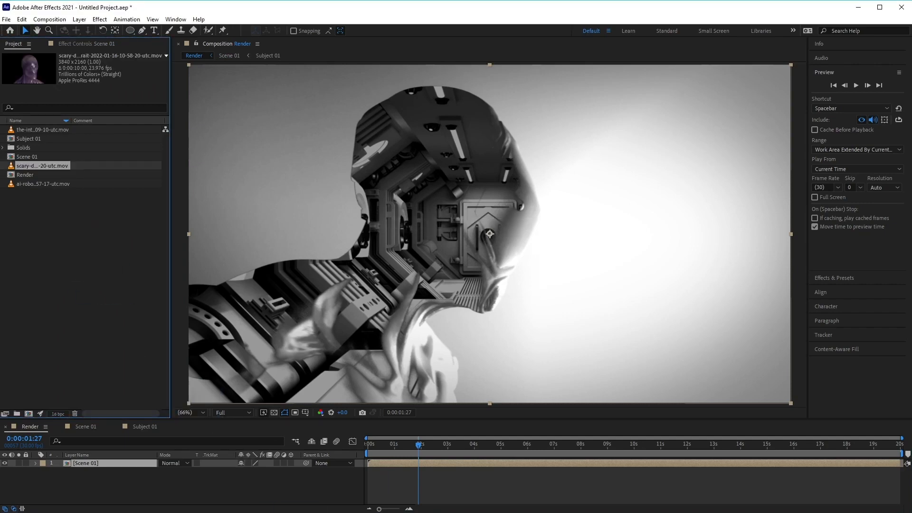
drag(487, 512, 90, 268)
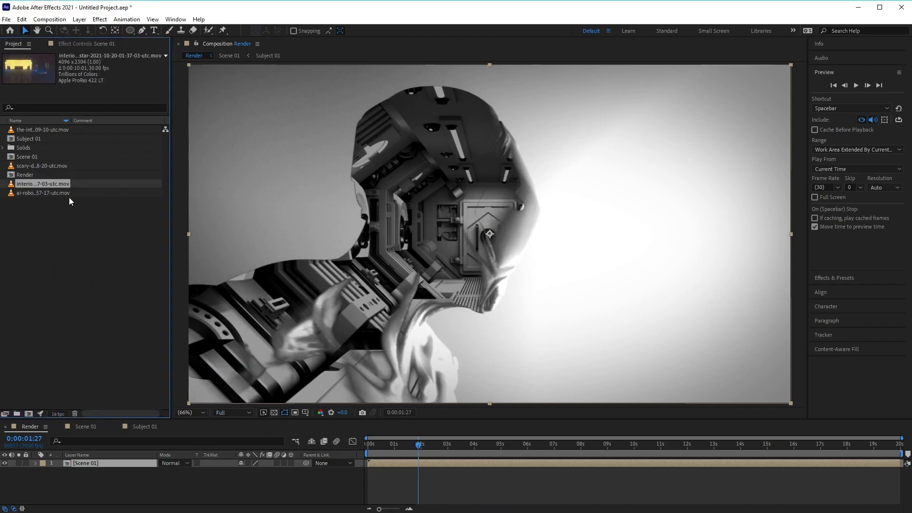
Look through the project's footage clips and add the scary alien portrait clip to the Render composition
click(33, 193)
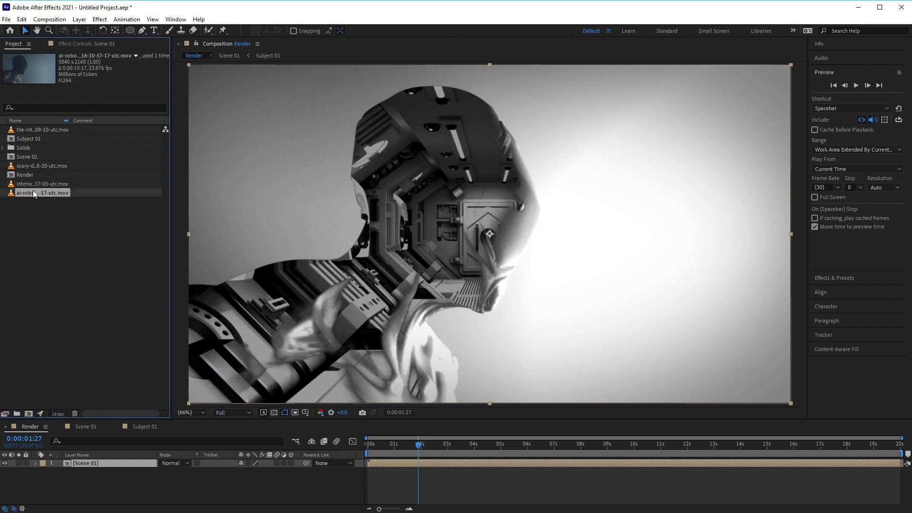
click(35, 182)
click(37, 165)
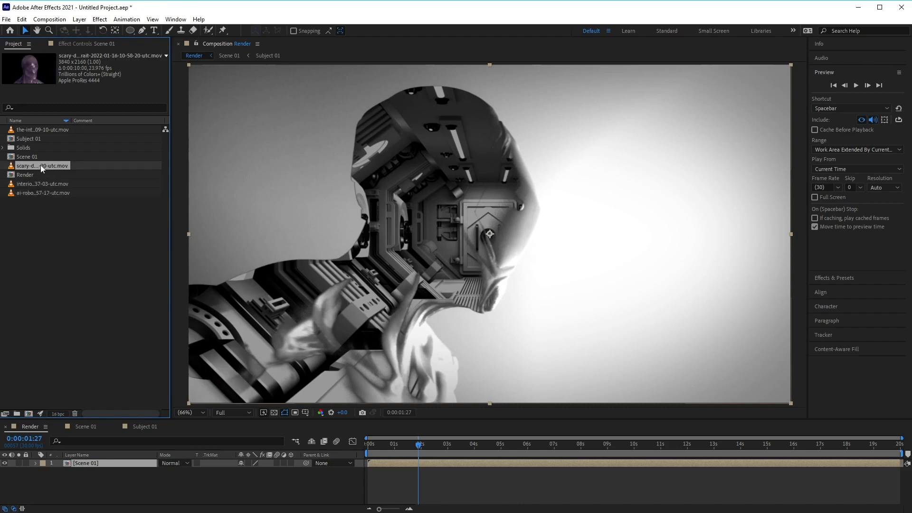
drag(92, 395, 116, 485)
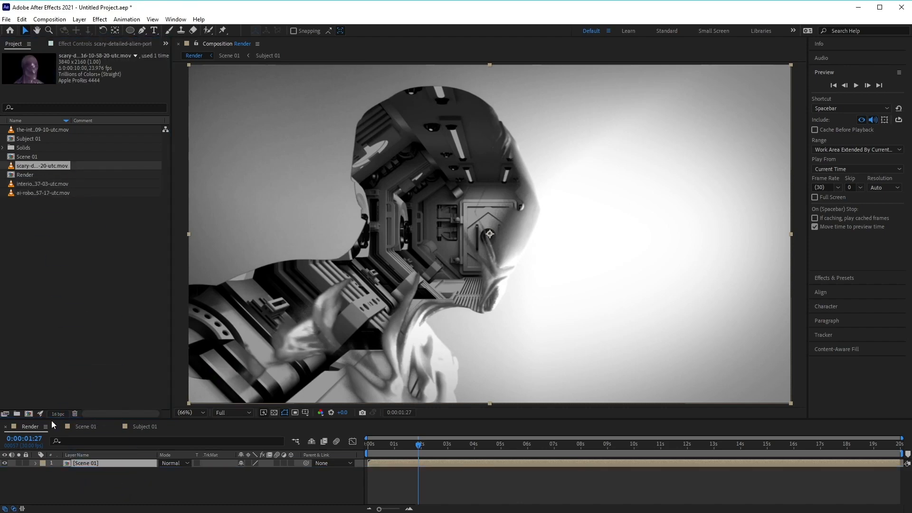
Add the interior clip to the Render composition beneath the scary alien portrait clip
click(50, 187)
drag(53, 184, 122, 492)
click(104, 472)
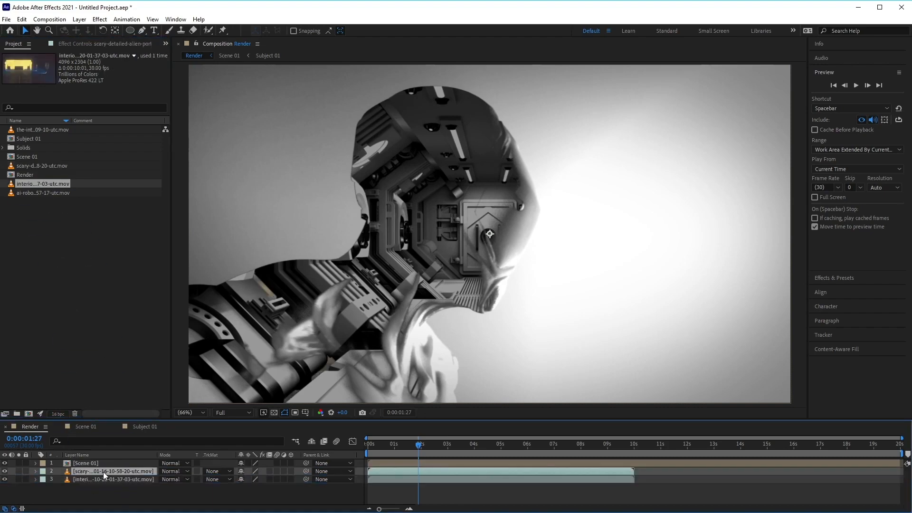
Pre-compose the alien portrait and interior clips together as Scene 02, moving all attributes into the new composition
click(116, 479)
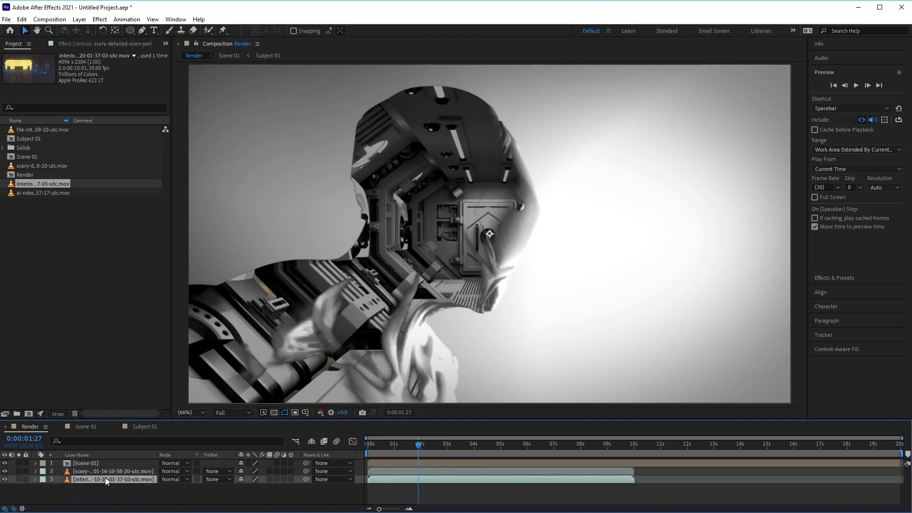
shift+click(130, 472)
right_click(130, 471)
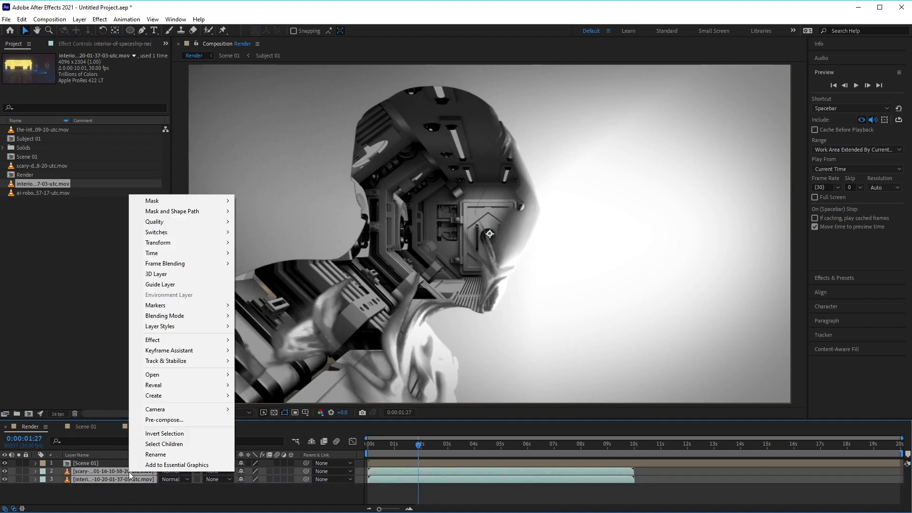
click(164, 420)
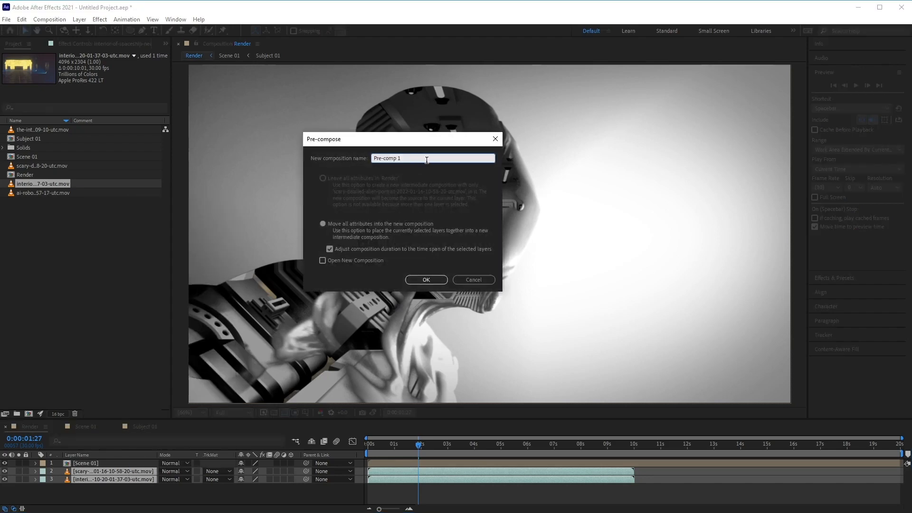
text(Scene 02)
click(343, 221)
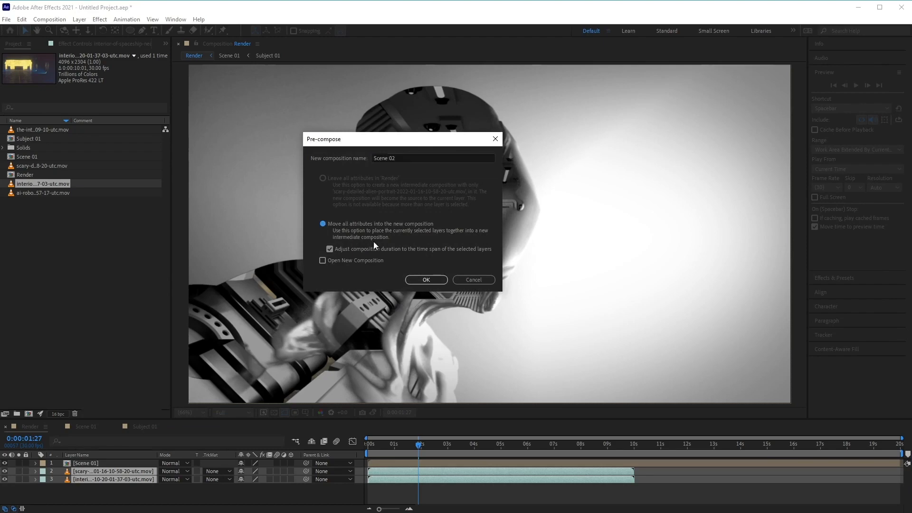
click(420, 280)
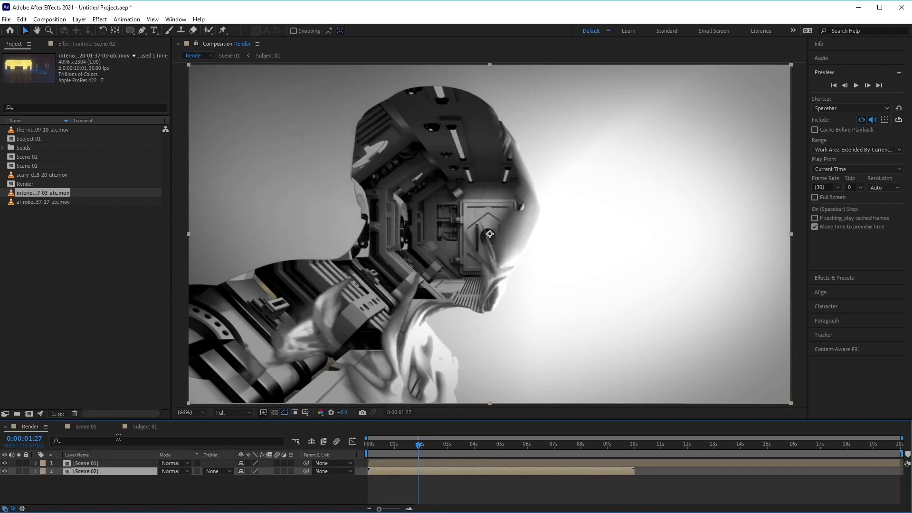
Open Scene 02 and scale the scary alien portrait clip to 50%
double_click(111, 472)
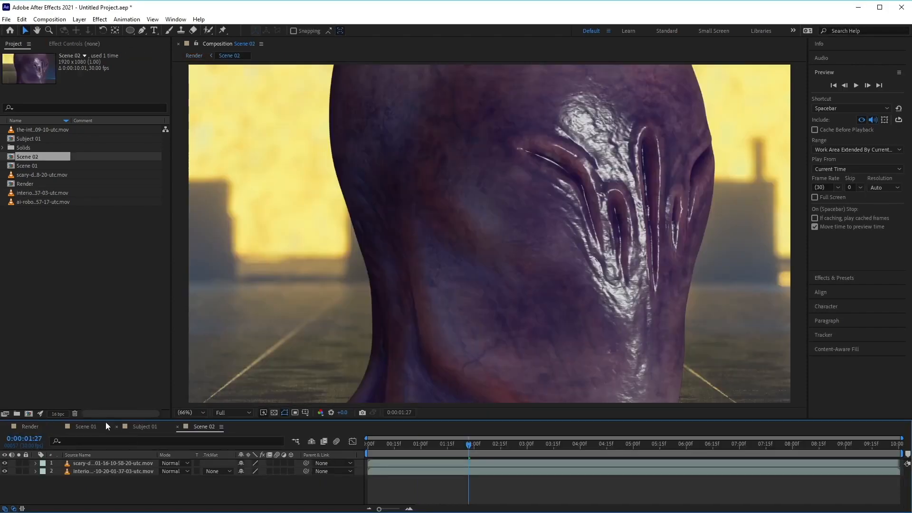
click(128, 463)
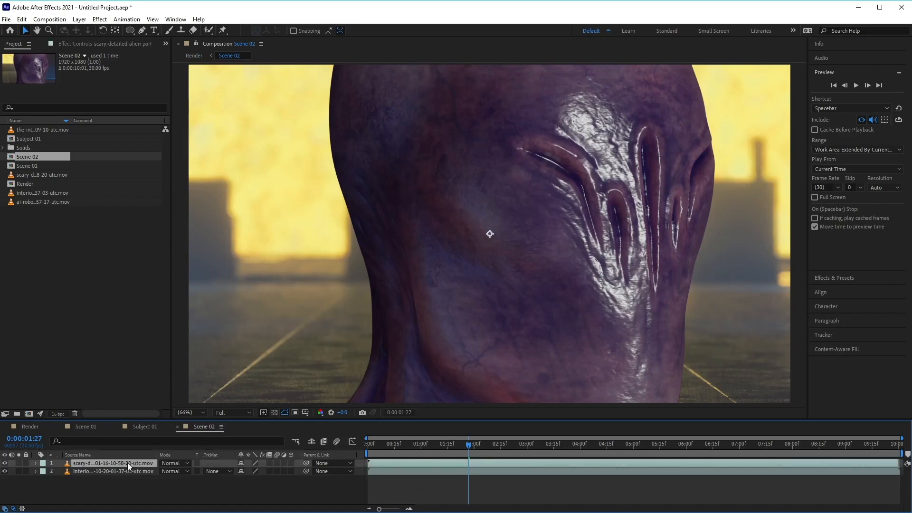
key(comma)
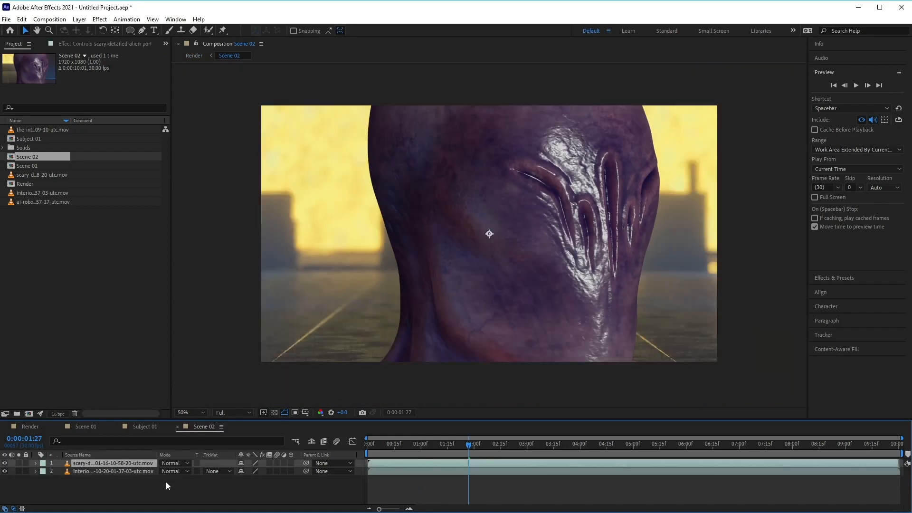
click(35, 464)
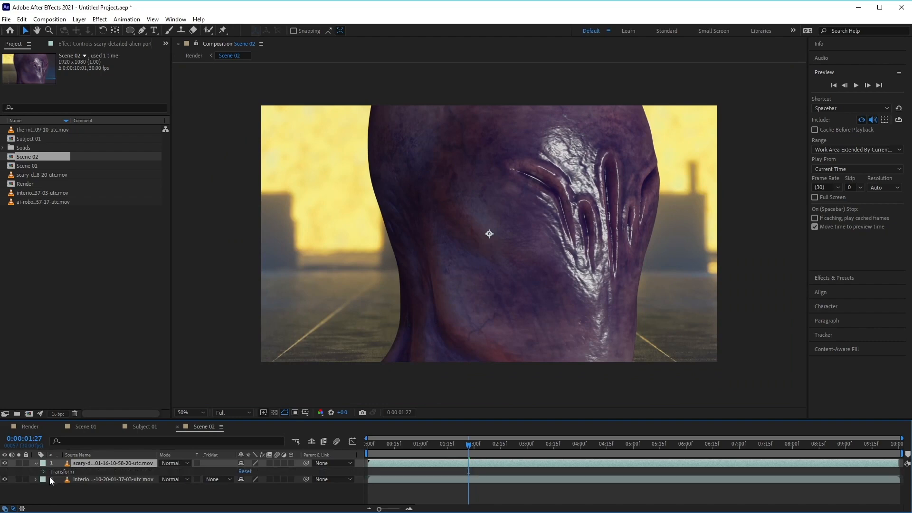
click(44, 472)
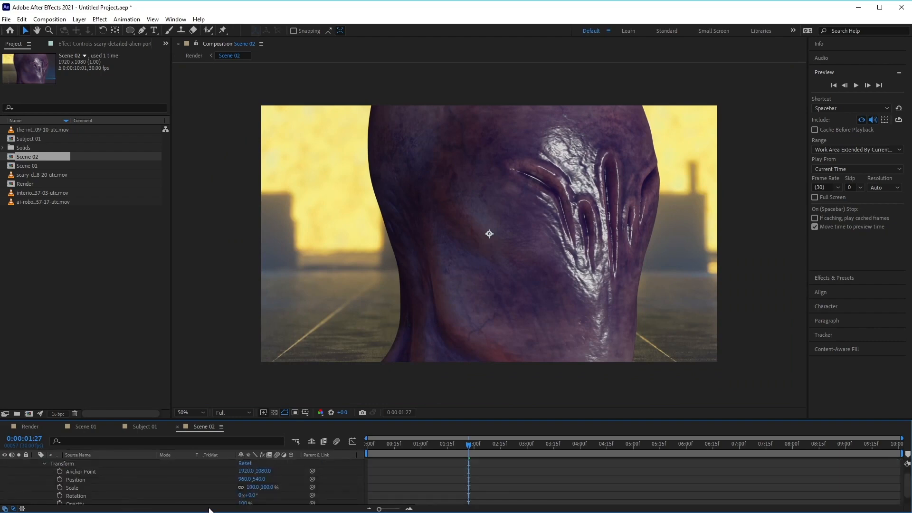
drag(255, 487, 243, 496)
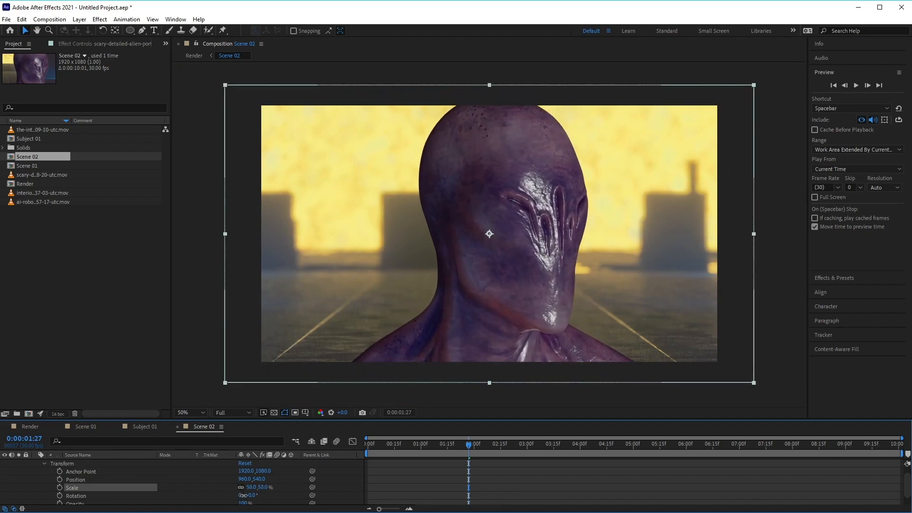
scroll(19, 468, up, 1)
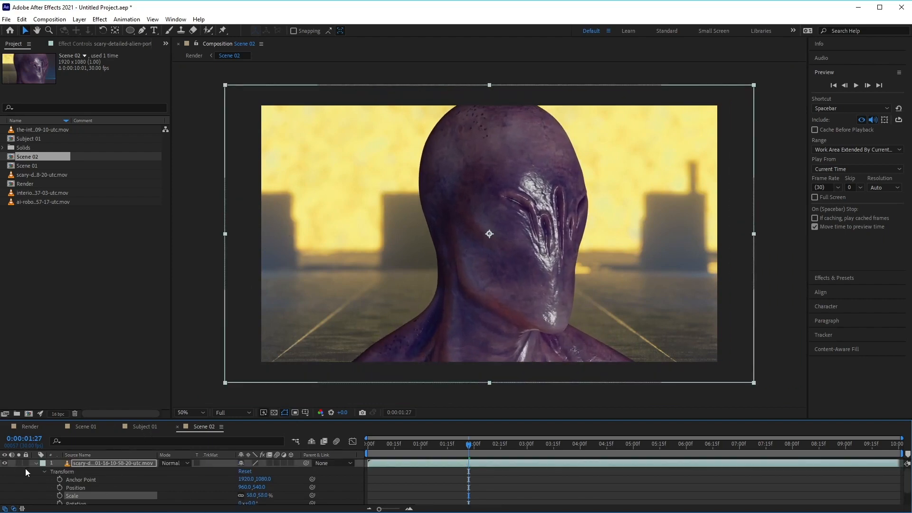
Scale the interior clip in Scene 02 to 52%
click(35, 463)
click(35, 471)
click(45, 479)
drag(254, 488, 234, 489)
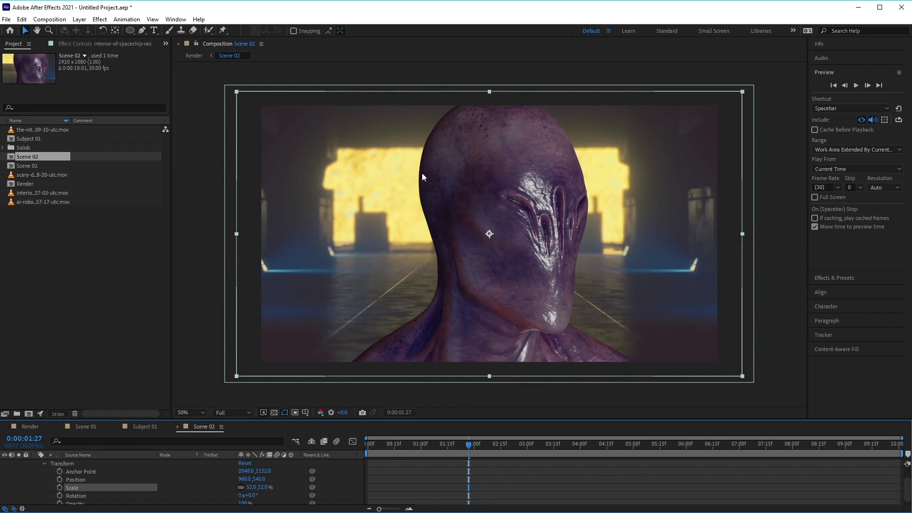
scroll(73, 470, up, 2)
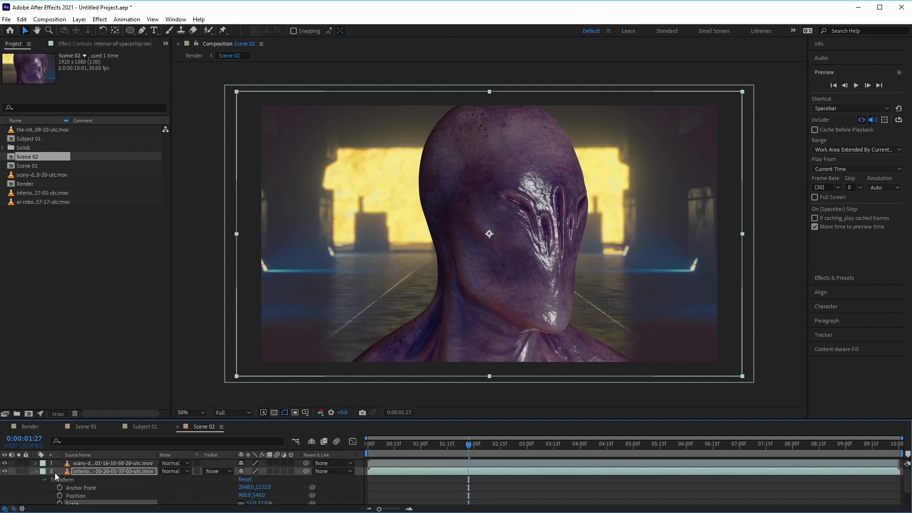
Toggle the interior clip's visibility repeatedly to examine the background behind the alien
click(88, 470)
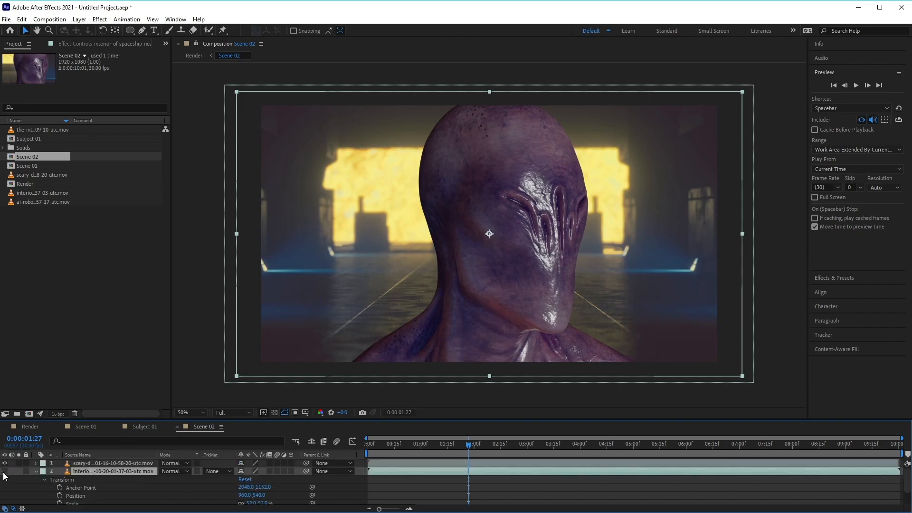
click(4, 471)
click(4, 471)
click(4, 472)
click(4, 471)
click(5, 471)
click(5, 472)
click(531, 168)
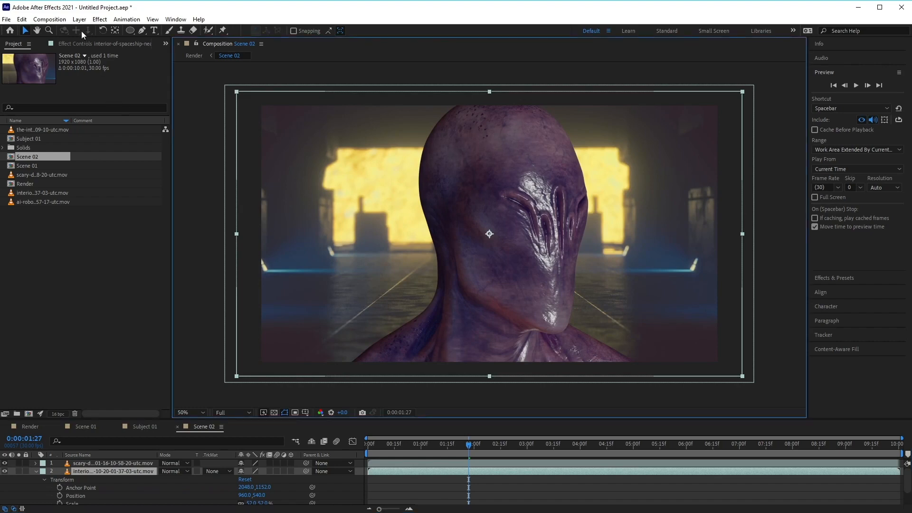
Create a 1920 x 1080 px solid coloured F4F4F4 in Scene 02 and place it beneath the alien clip
click(108, 463)
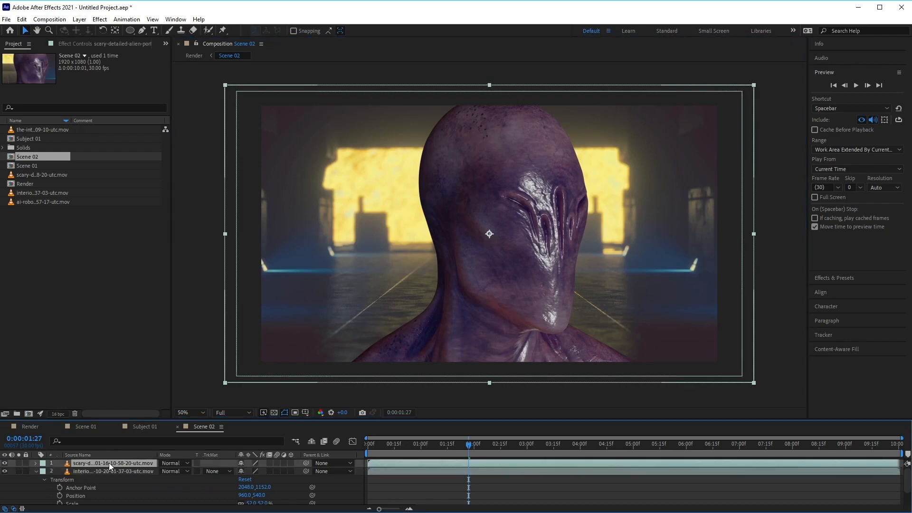
click(80, 19)
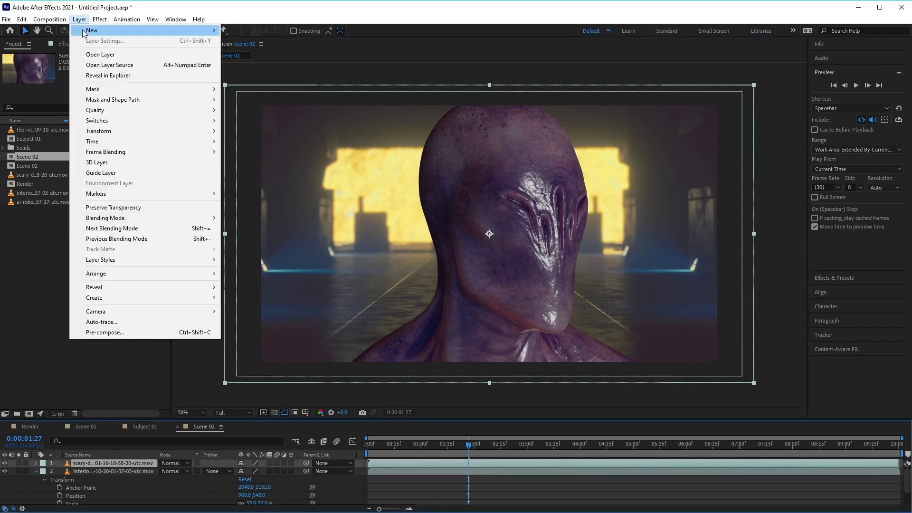
mouse_move(85, 29)
click(248, 43)
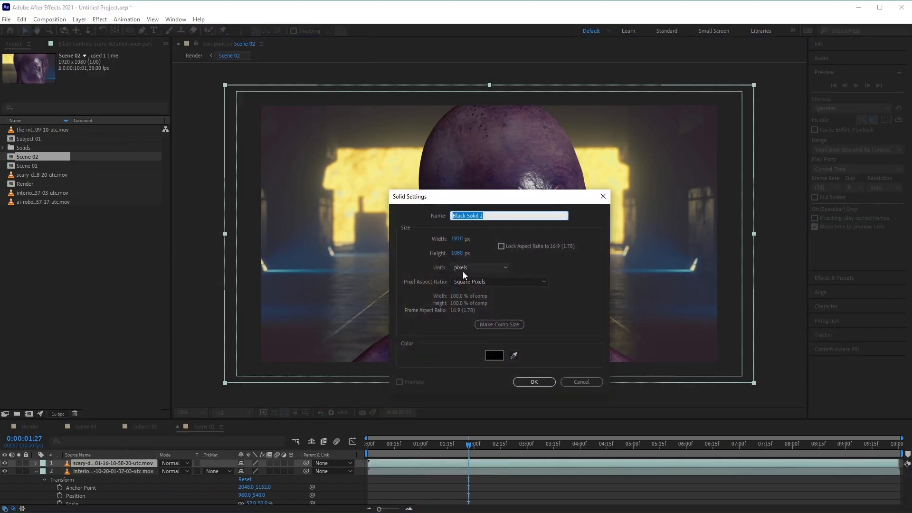
click(498, 360)
mouse_move(601, 241)
mouse_down()
mouse_move(587, 210)
mouse_move(534, 171)
mouse_move(505, 165)
mouse_up()
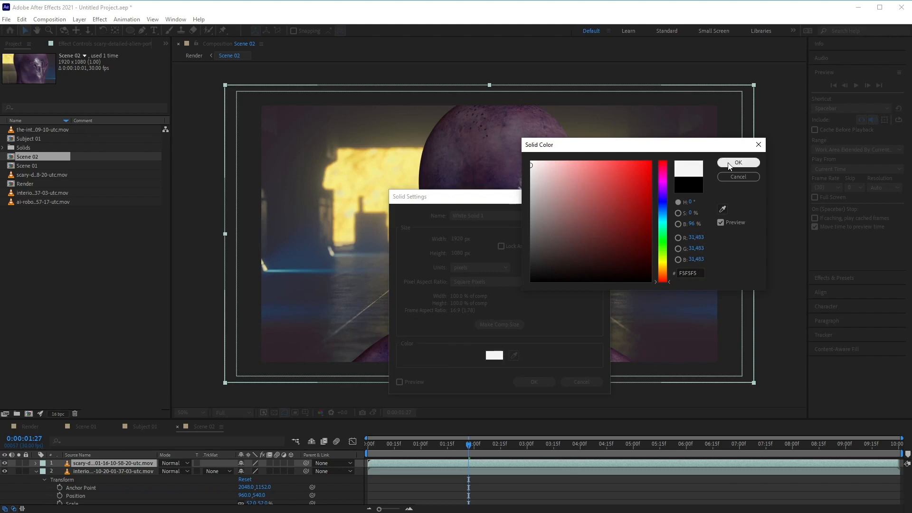
click(698, 273)
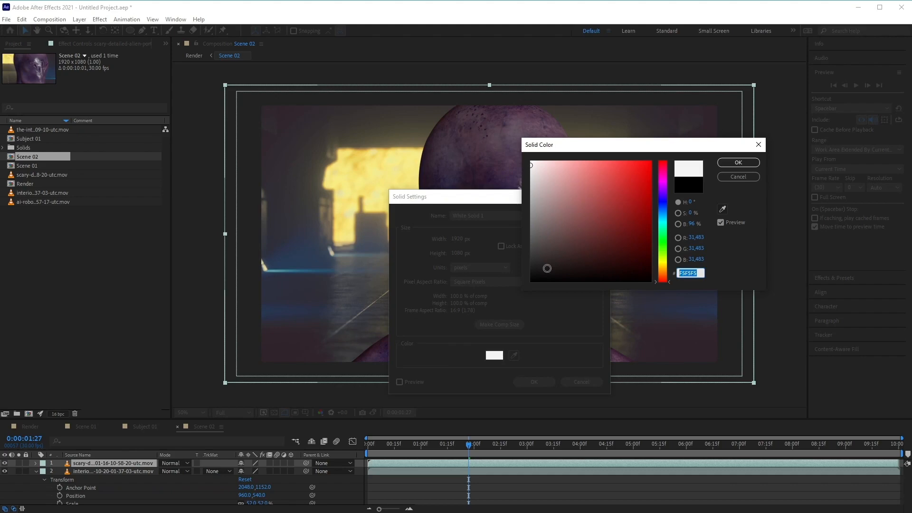
text(F4F4F4)
click(756, 163)
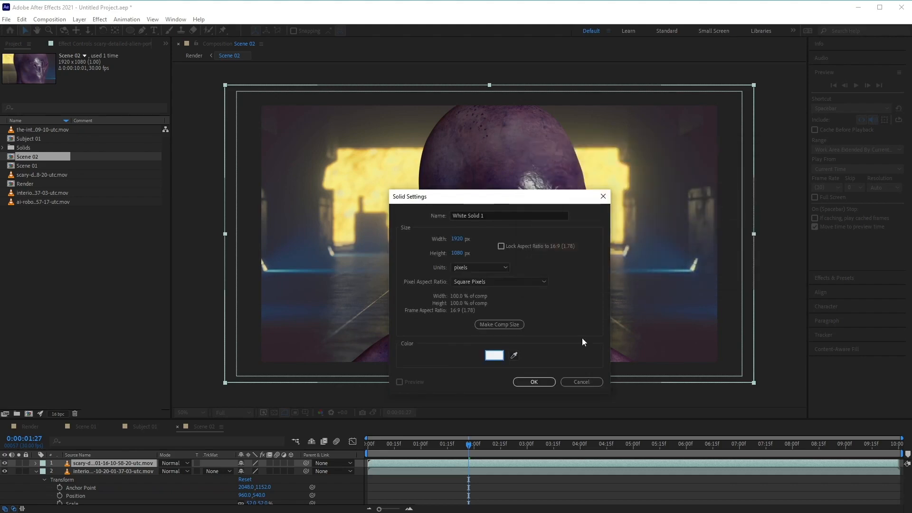
click(534, 382)
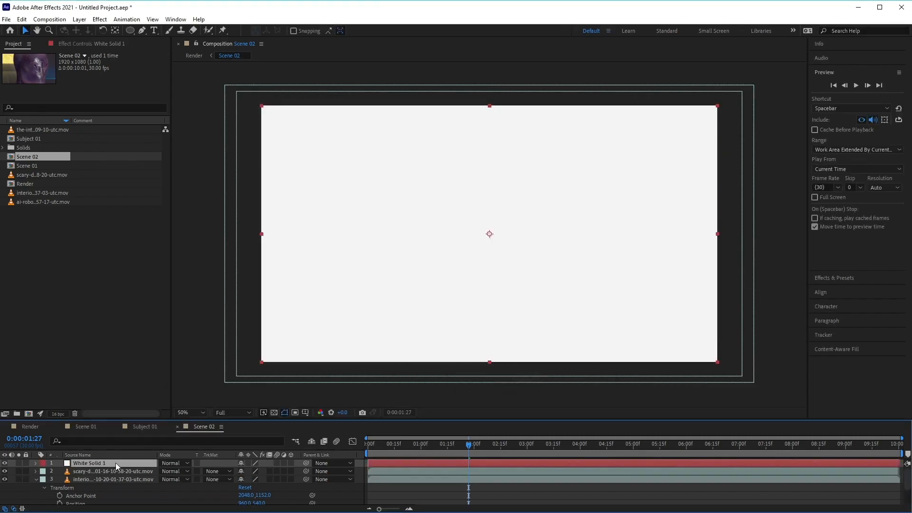
drag(116, 463, 118, 473)
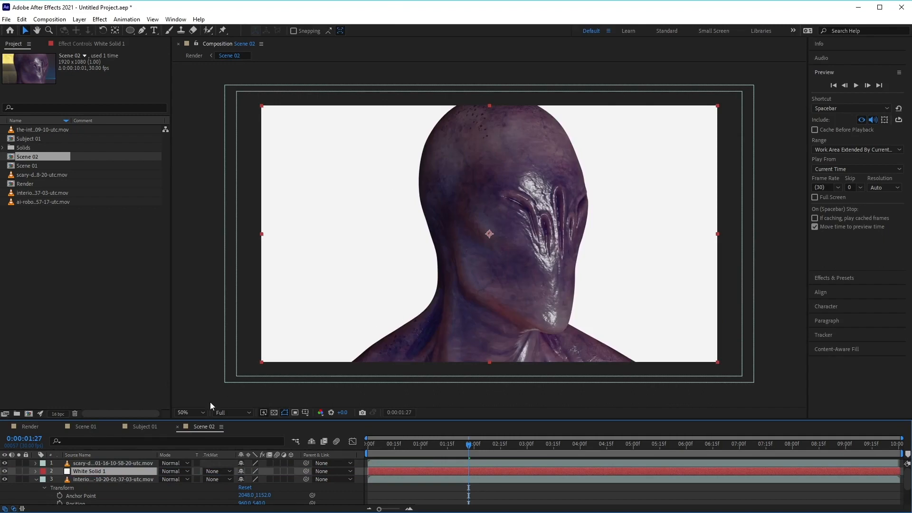
Pre-compose the alien clip and White Solid 1 as Subject 02, moving all attributes into the new composition
shift+click(124, 463)
right_click(147, 462)
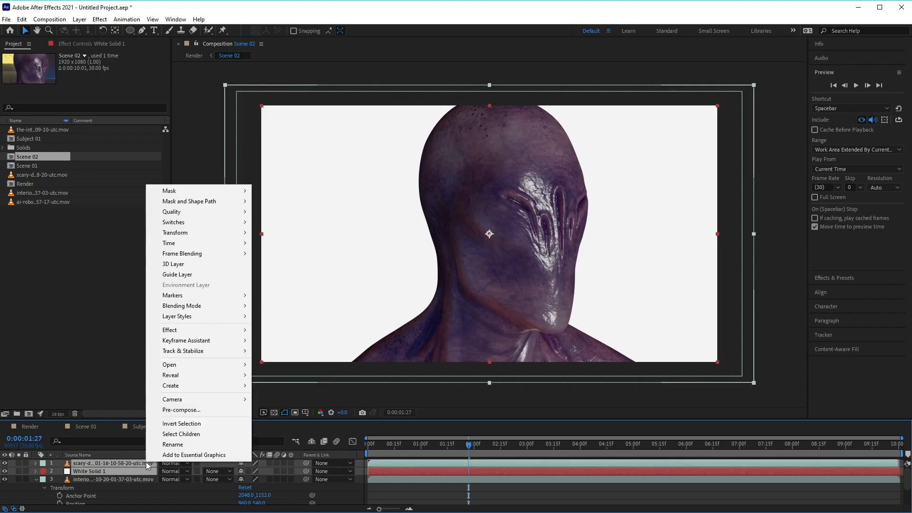
click(205, 409)
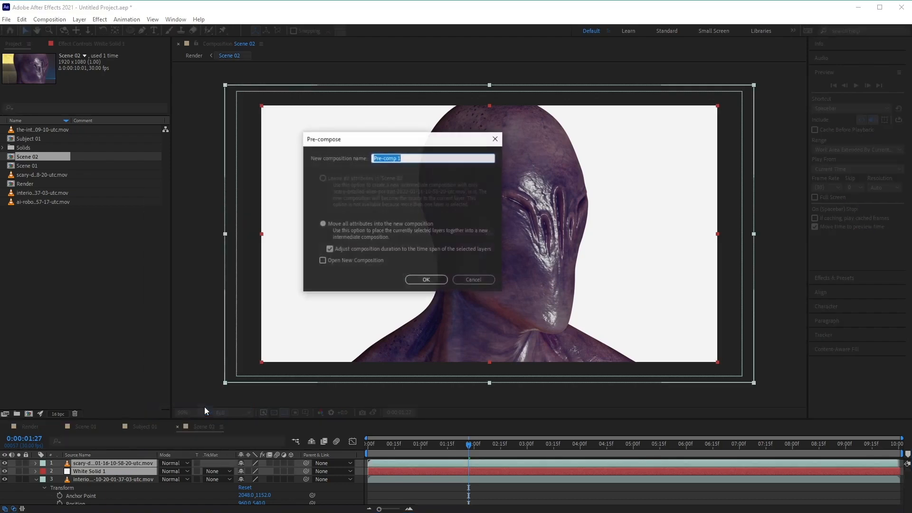
text(Subject)
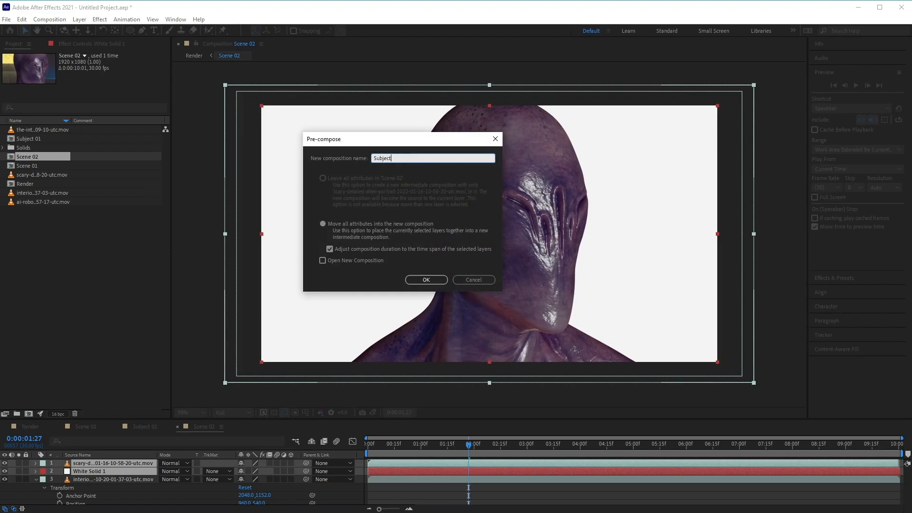
text( 02)
click(354, 233)
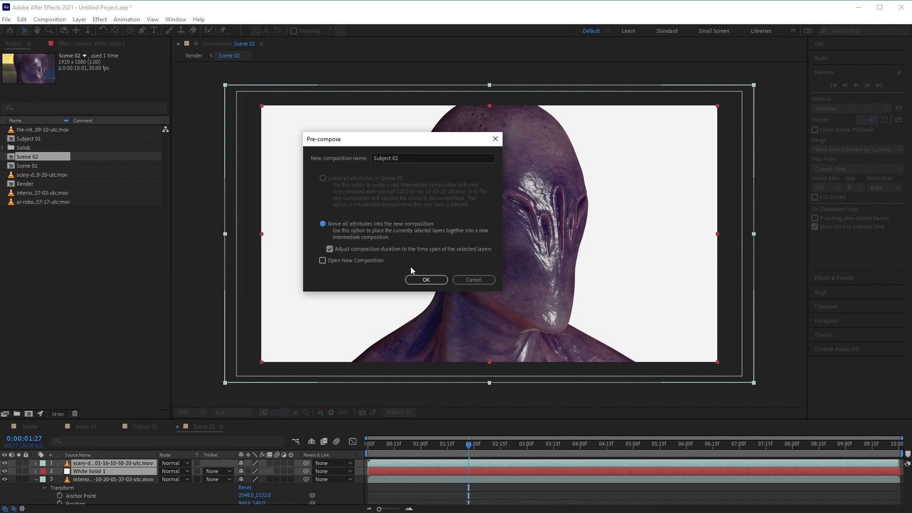
click(435, 282)
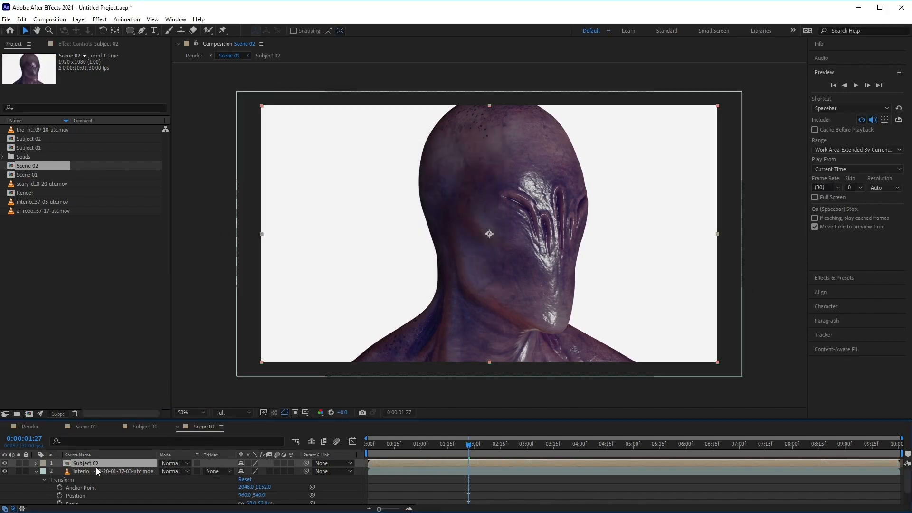
Copy the Tint effect from the robot clip in Subject 01 onto the alien clip in Subject 02
double_click(96, 464)
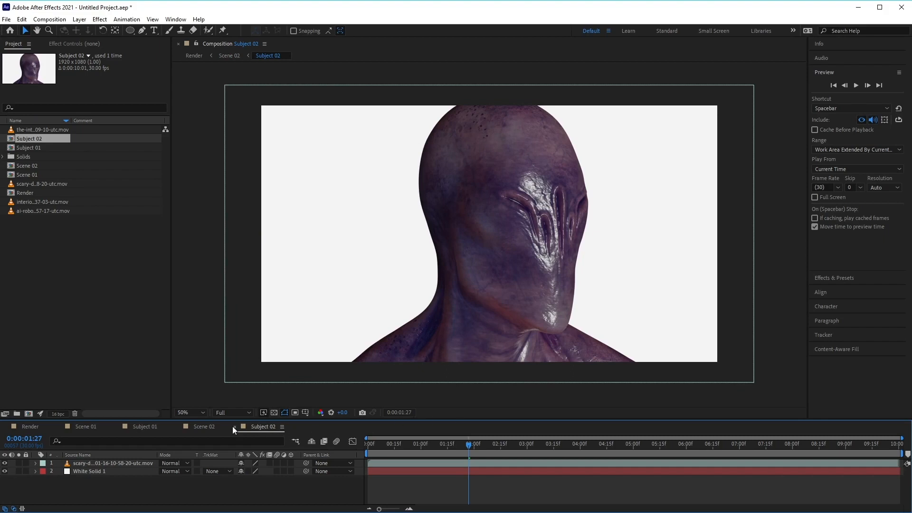
click(141, 428)
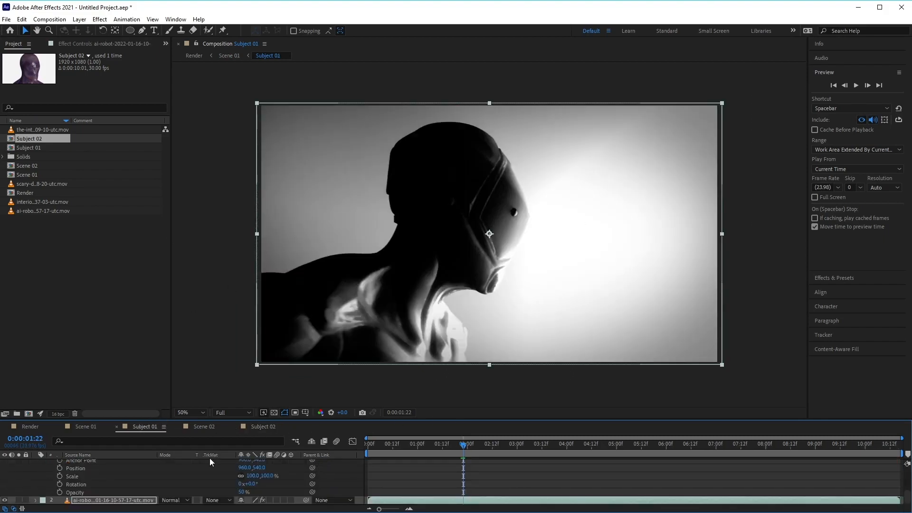
click(263, 427)
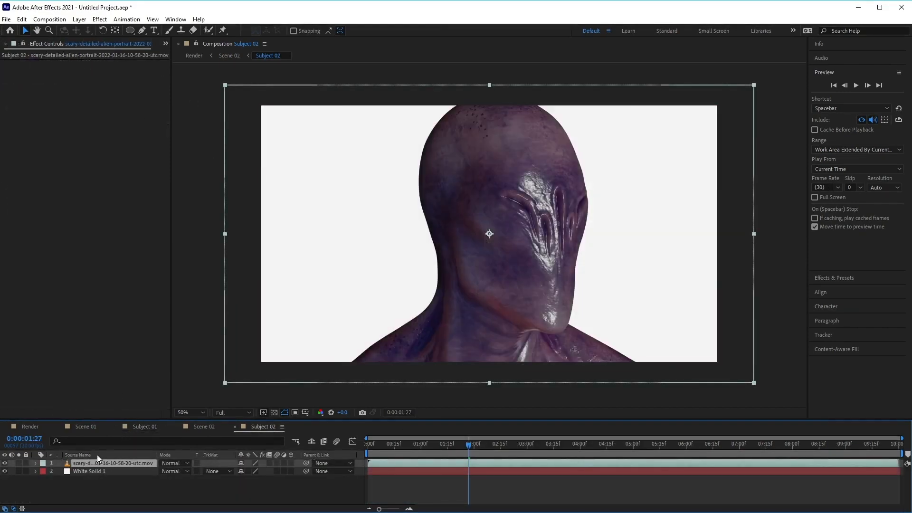
click(151, 427)
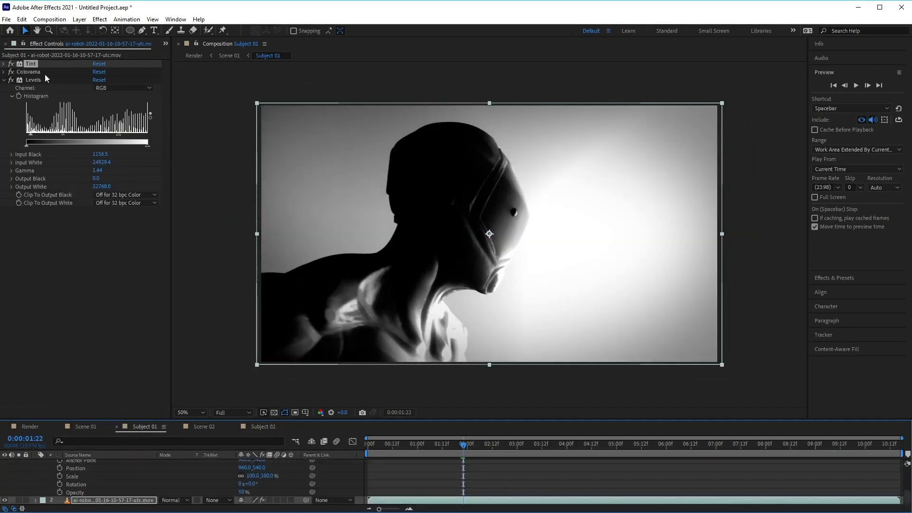
click(34, 64)
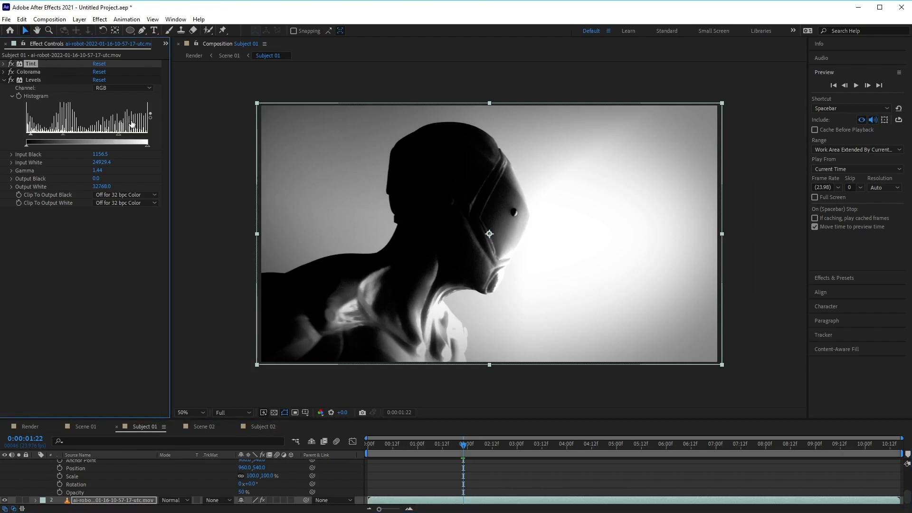
click(265, 427)
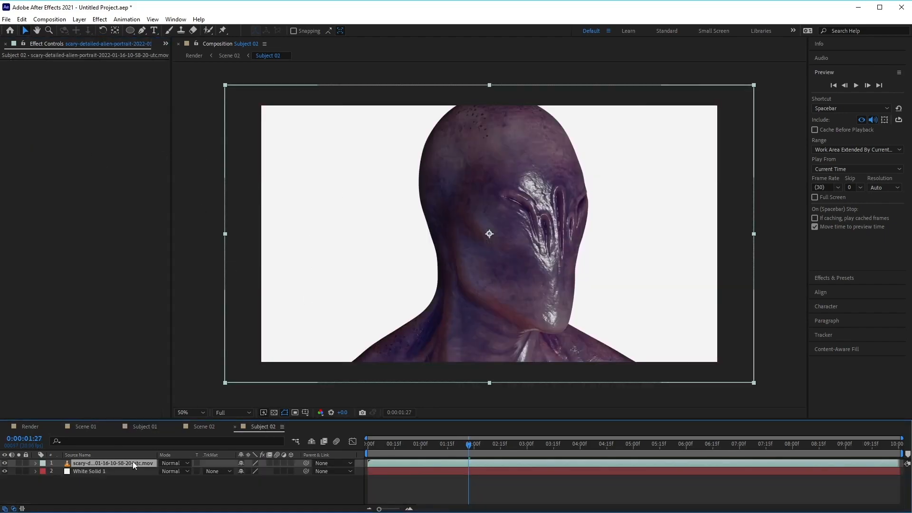
key(ctrl+v)
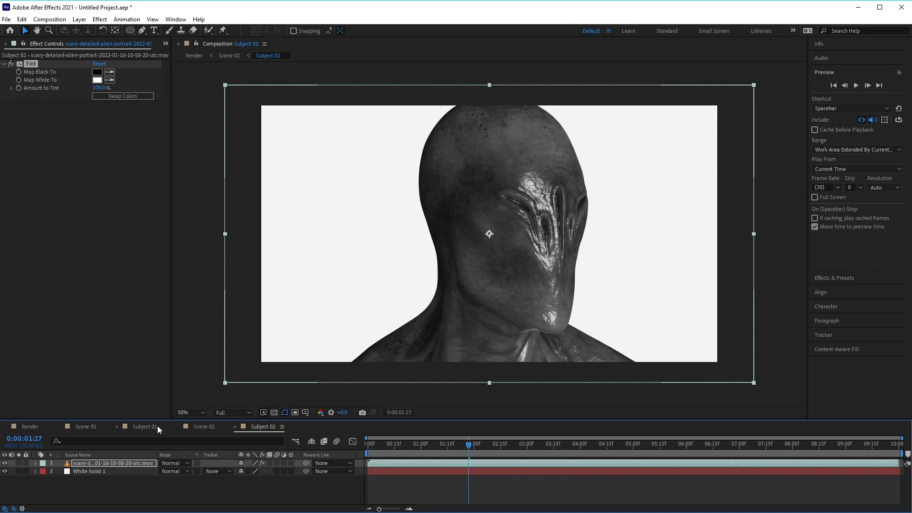
Copy the Colorama effect from the robot clip in Subject 01 onto the alien clip in Subject 02
click(136, 426)
click(31, 72)
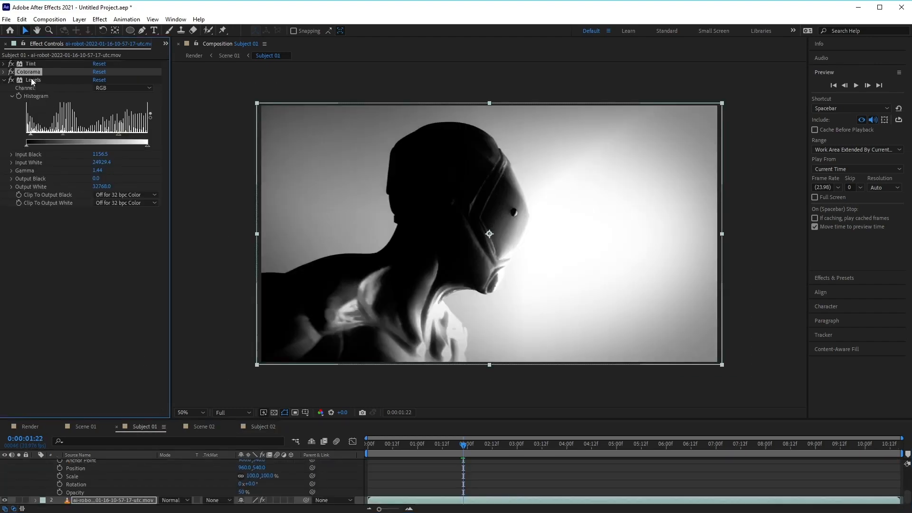
click(270, 426)
click(100, 197)
key(ctrl+v)
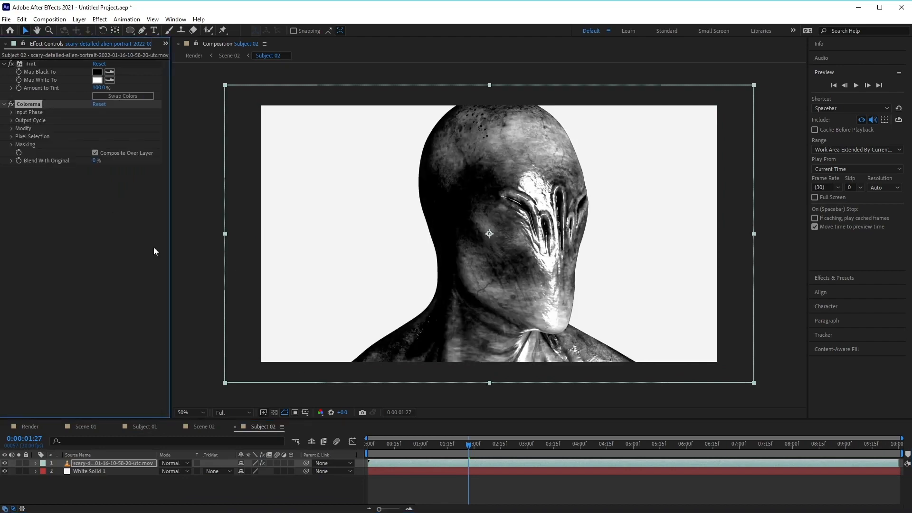
Copy the robot clip's Levels effect onto the alien clip in Subject 02, and set Input White to 32382.5 and Gamma to 0.56
click(145, 427)
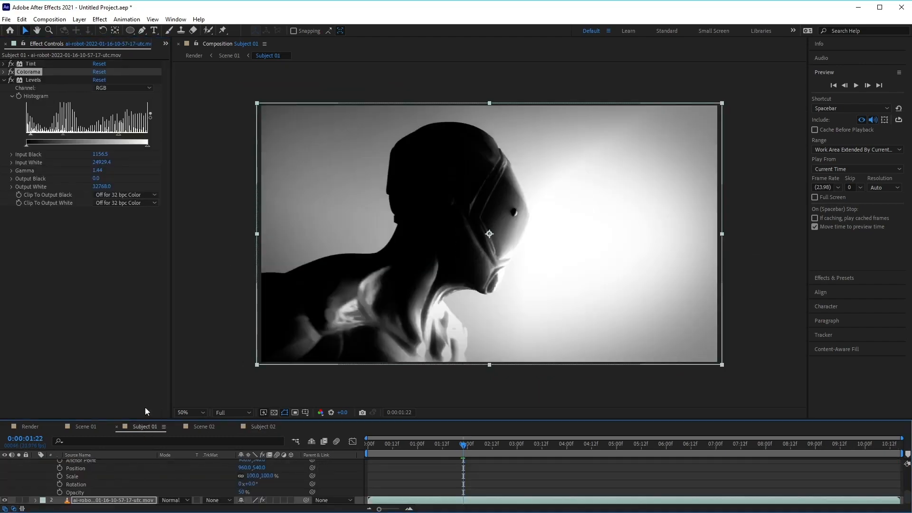
click(34, 80)
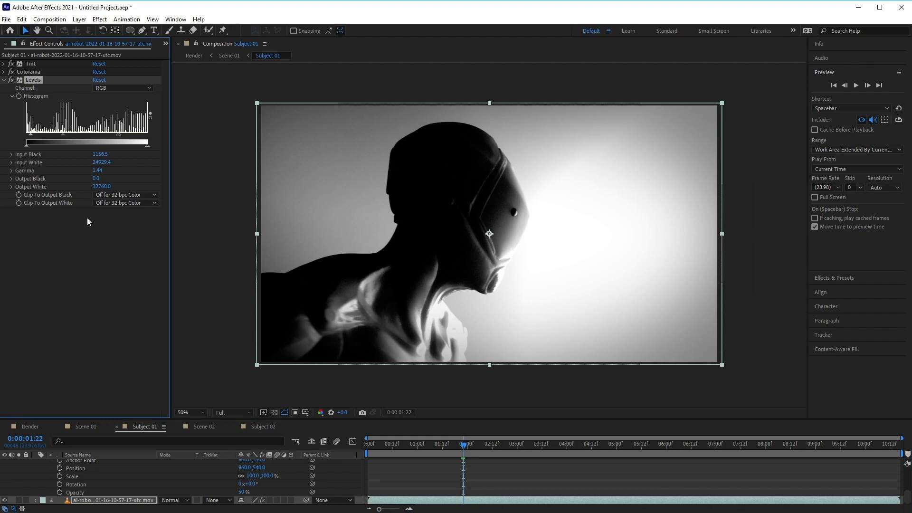
click(266, 427)
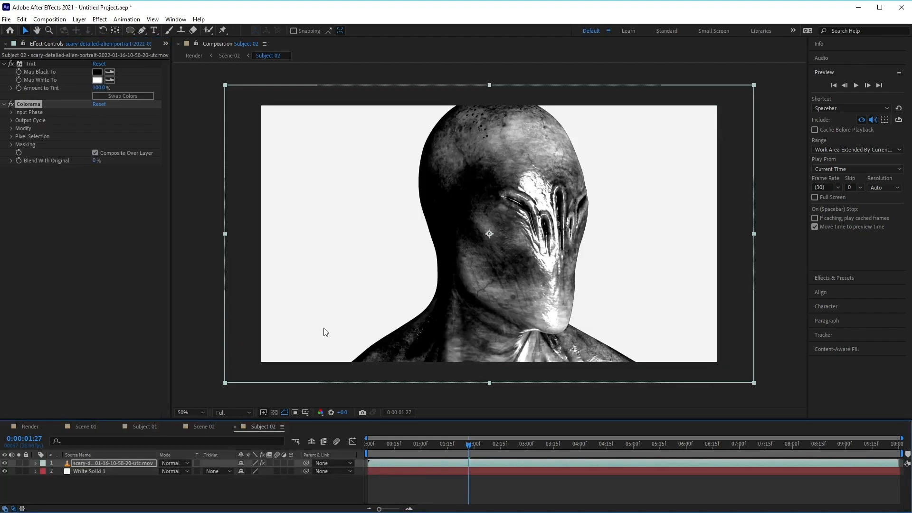
click(113, 464)
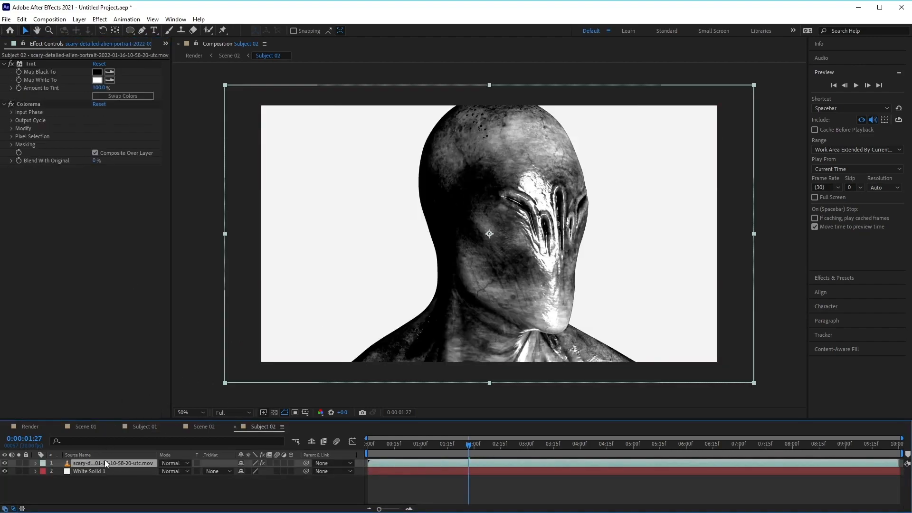
key(ctrl+alt+shift+e)
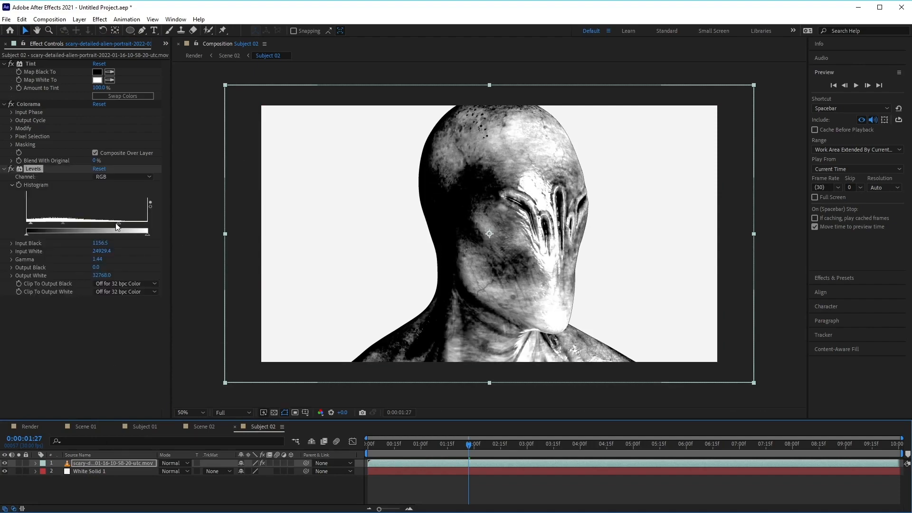
drag(118, 224, 147, 226)
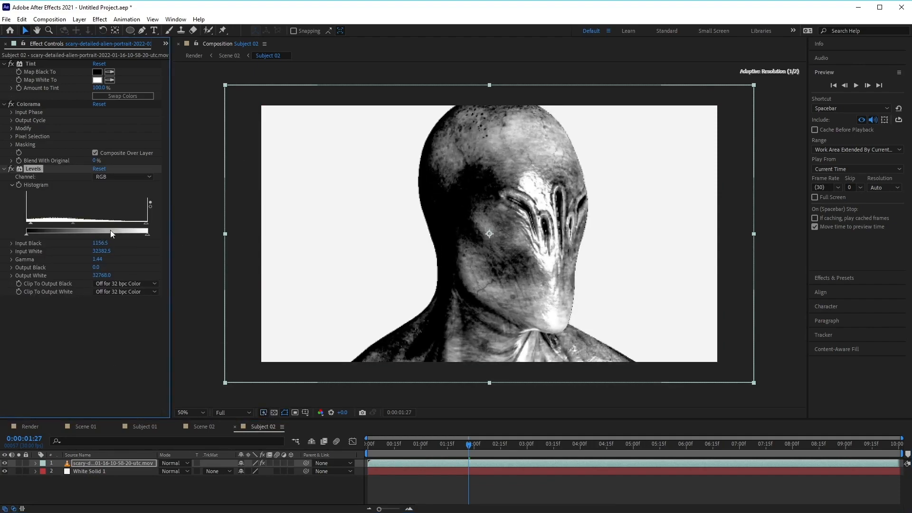
drag(77, 223, 108, 226)
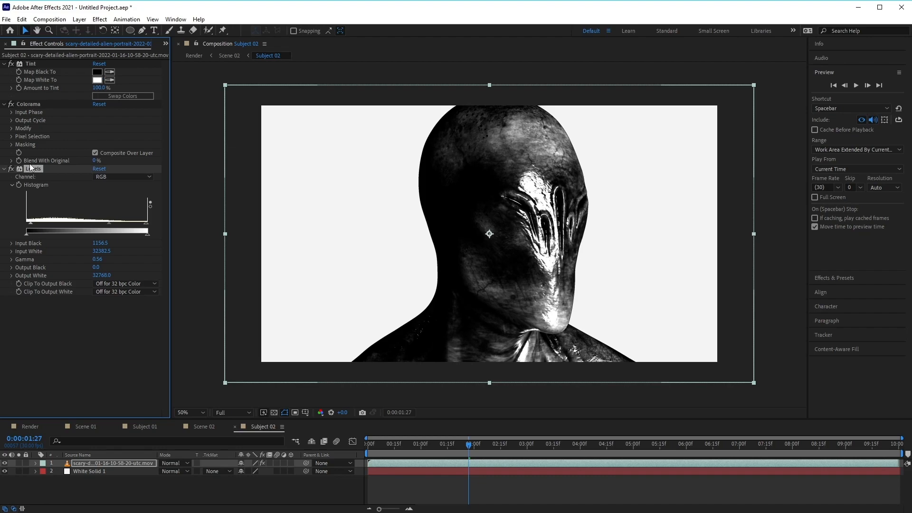
Fine-tune the dark and white markers on the alien clip's Colorama output cycle to adjust the black-and-white contrast
click(31, 105)
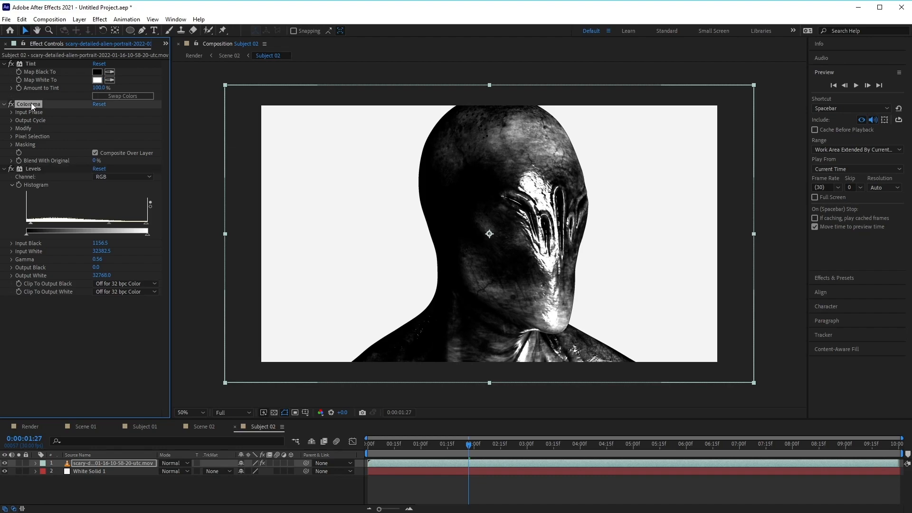
click(12, 120)
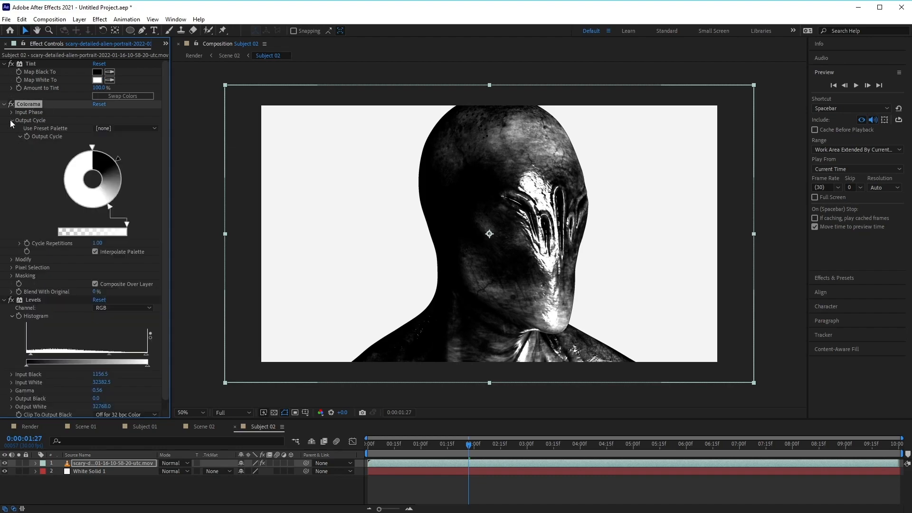
click(118, 156)
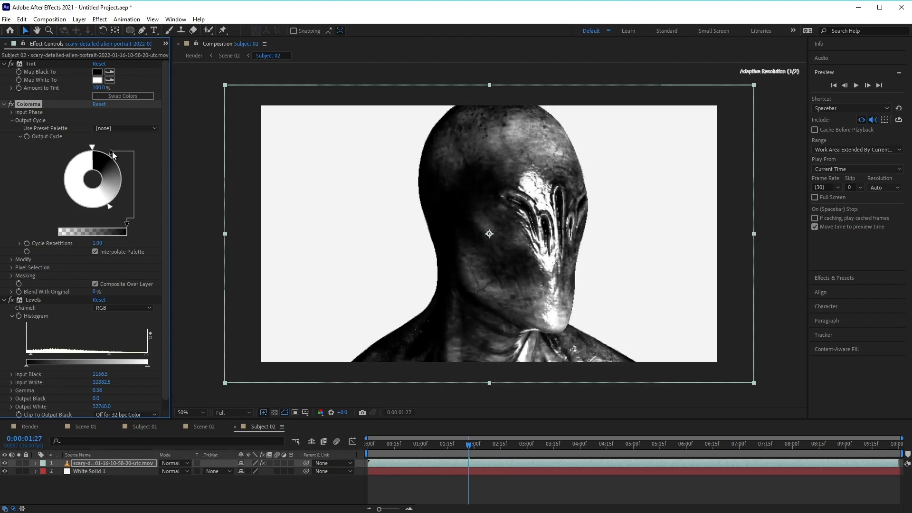
click(110, 206)
drag(111, 204, 109, 209)
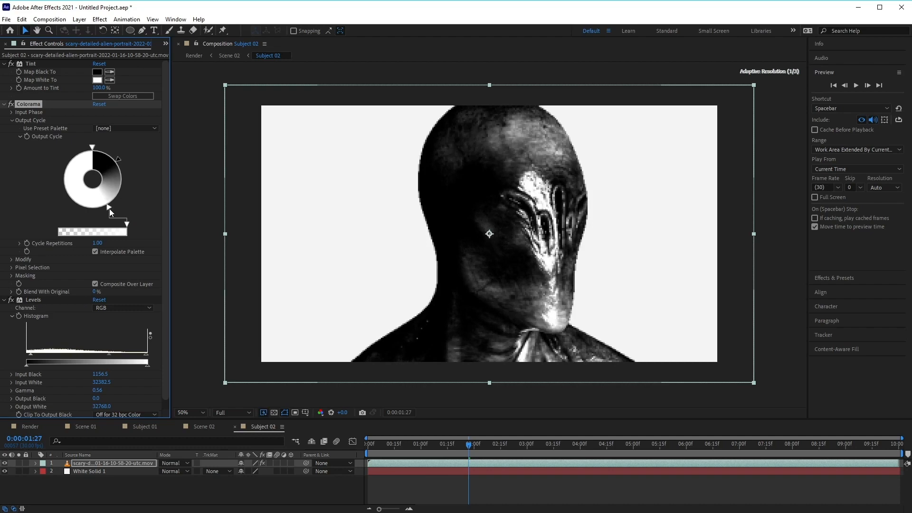
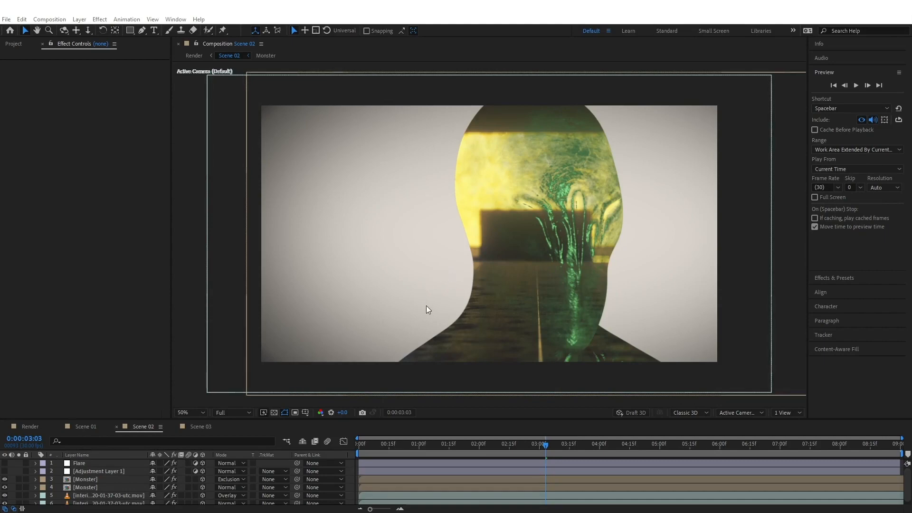
Add a two-node camera named Camera 1 to Scene 02 with the Custom preset and a 70 mm focal length
click(205, 463)
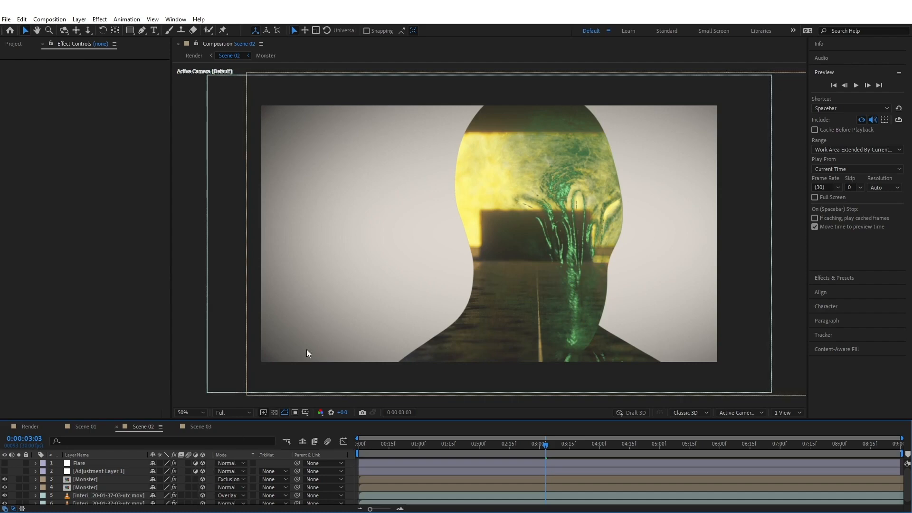
click(78, 19)
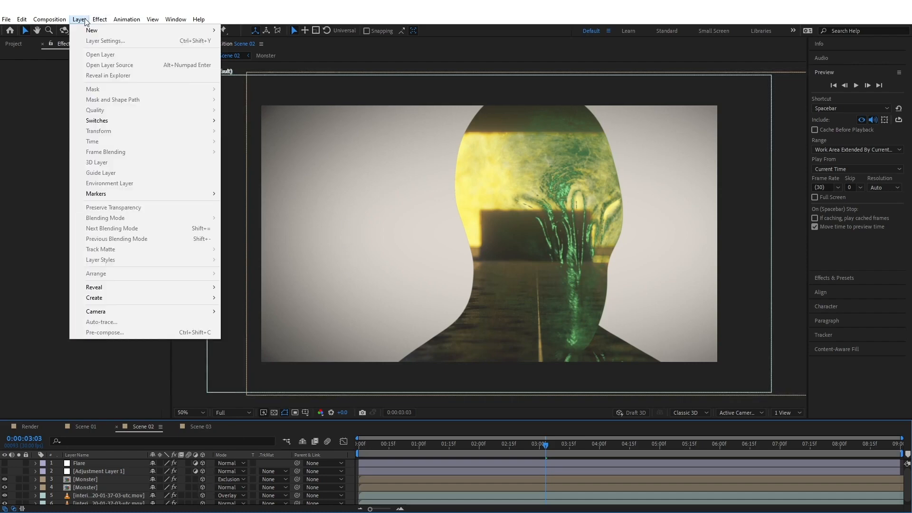
mouse_move(95, 30)
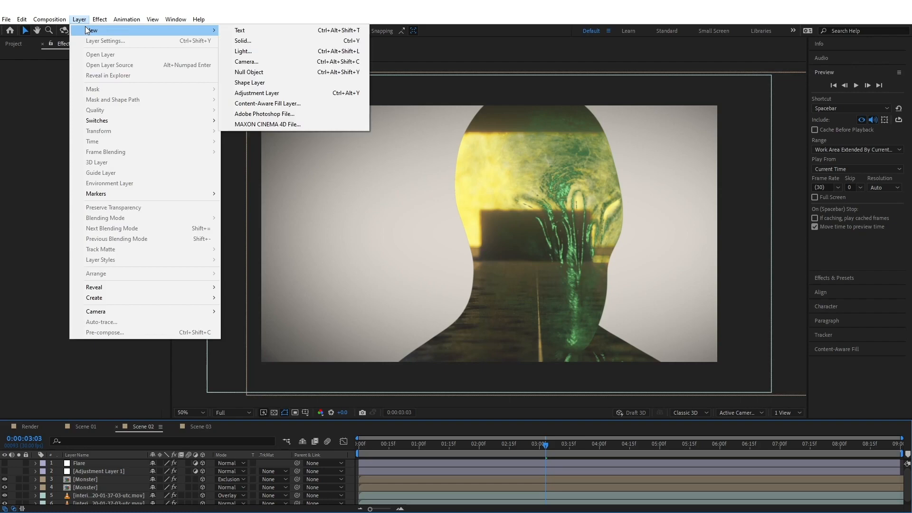
click(334, 66)
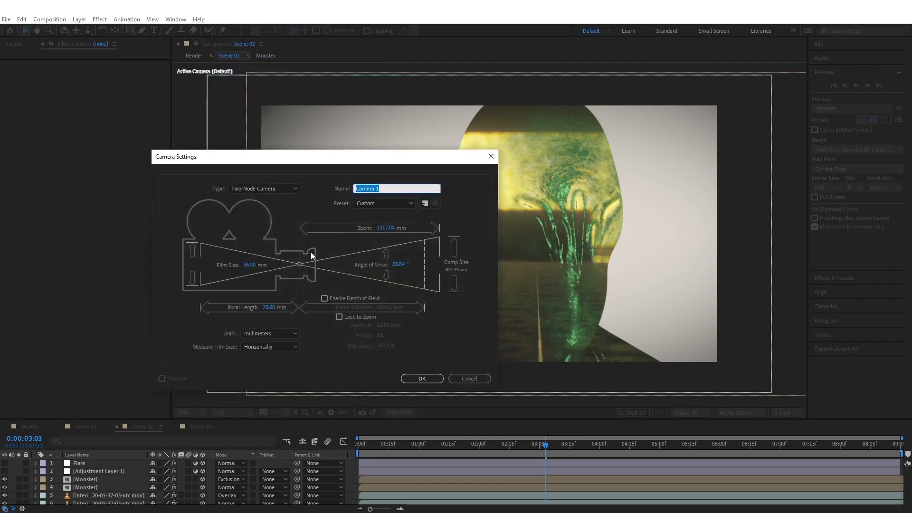
drag(338, 157, 407, 132)
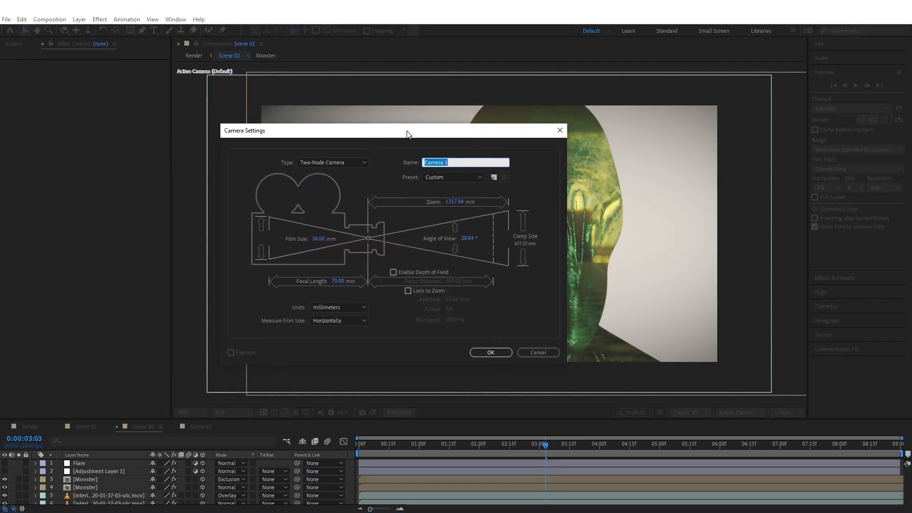
click(480, 176)
click(466, 173)
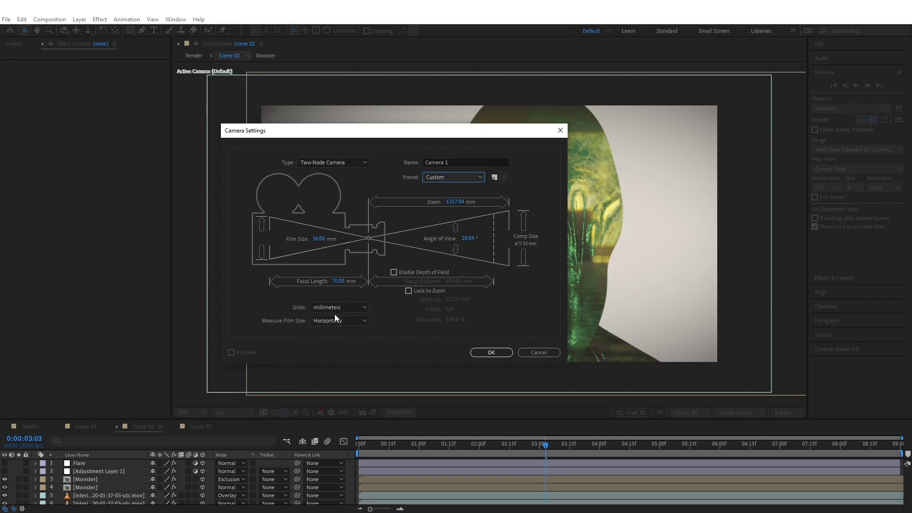
click(340, 281)
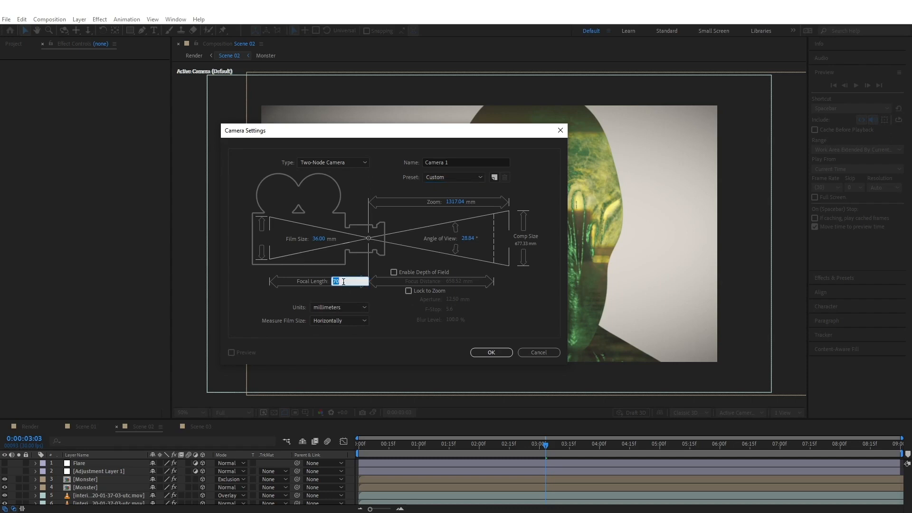
click(375, 324)
click(487, 353)
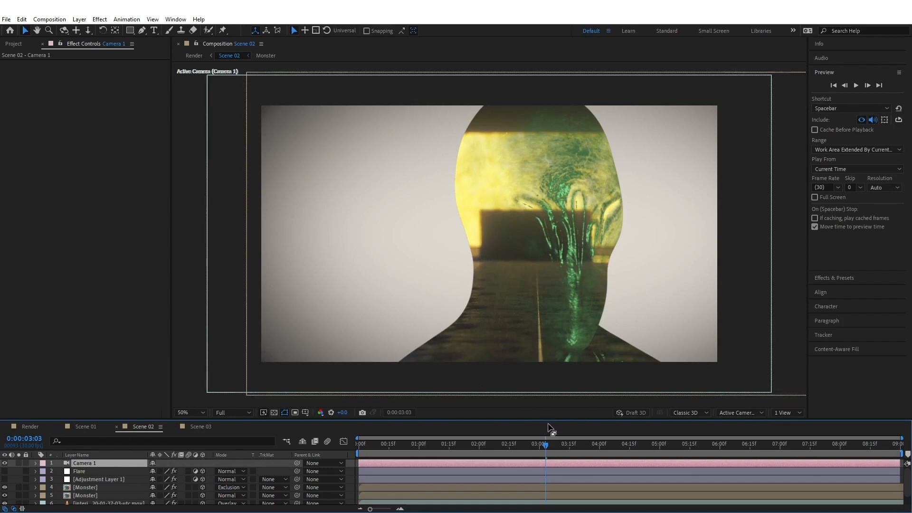
Keyframe Camera 1's Position at 0:00:01:24 and again at 0:00:08:29, the end of Scene 02
drag(544, 444, 628, 449)
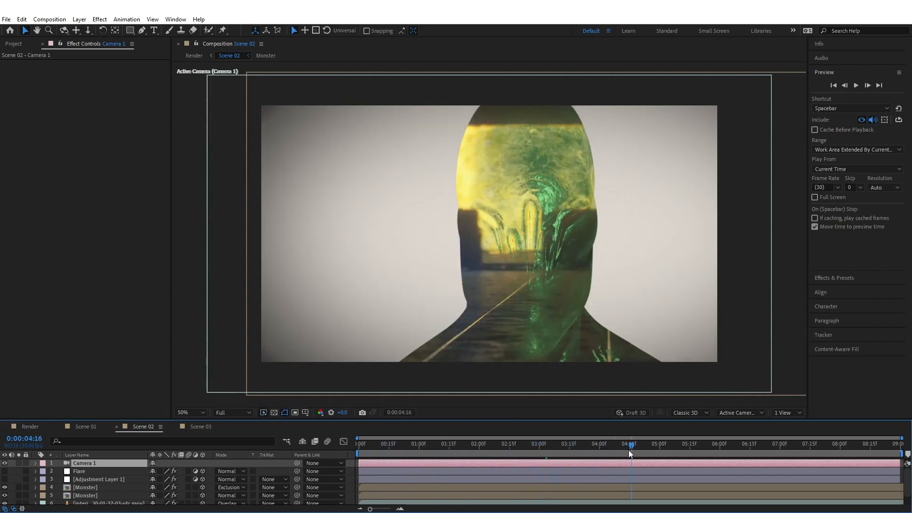
drag(361, 447, 454, 449)
click(105, 464)
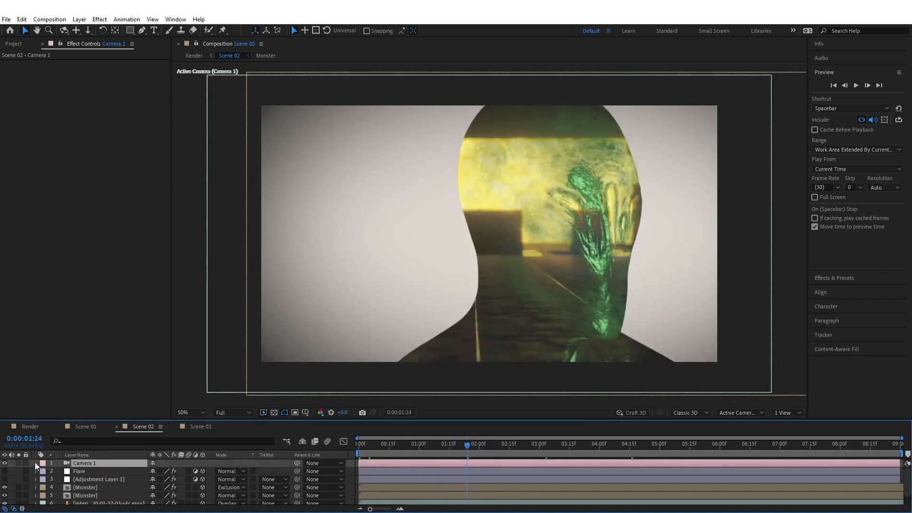
click(35, 463)
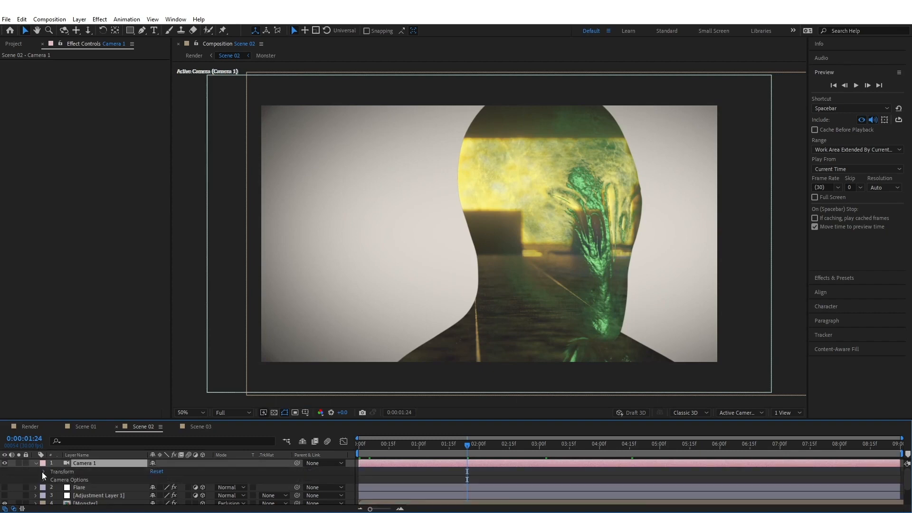
click(43, 472)
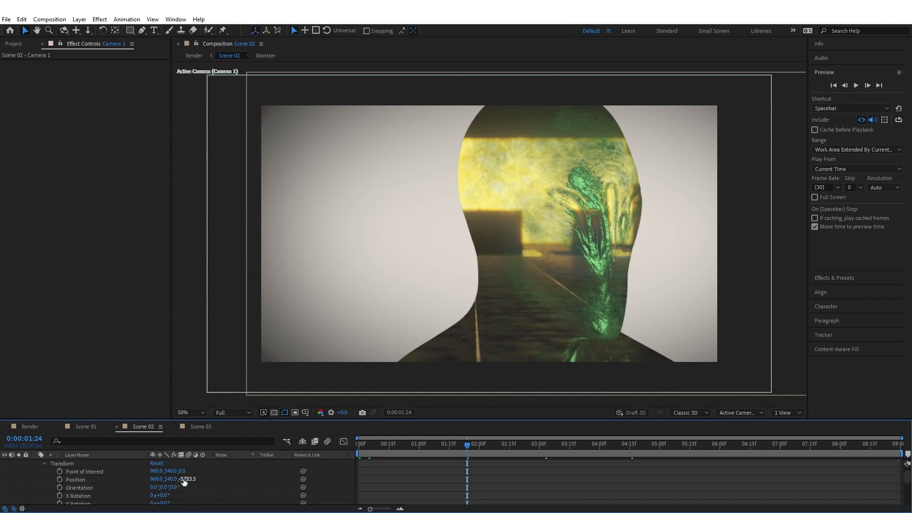
click(59, 480)
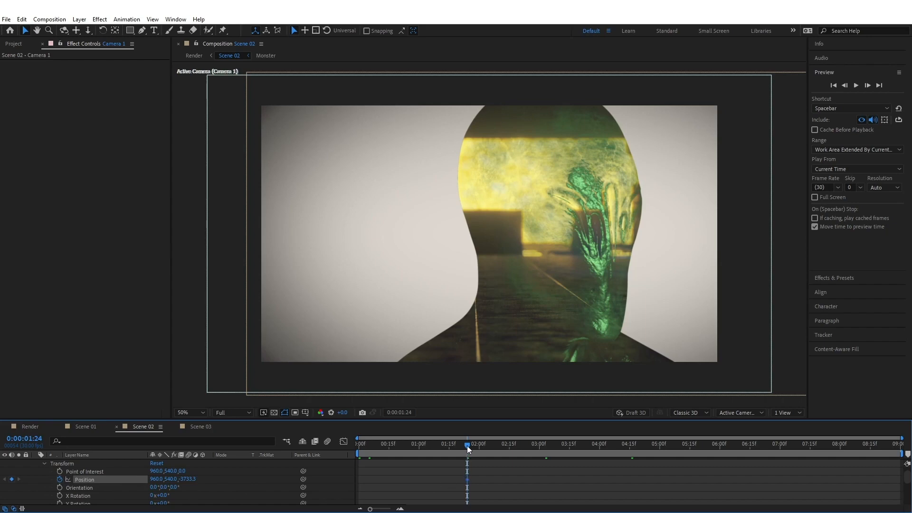
drag(467, 447, 905, 452)
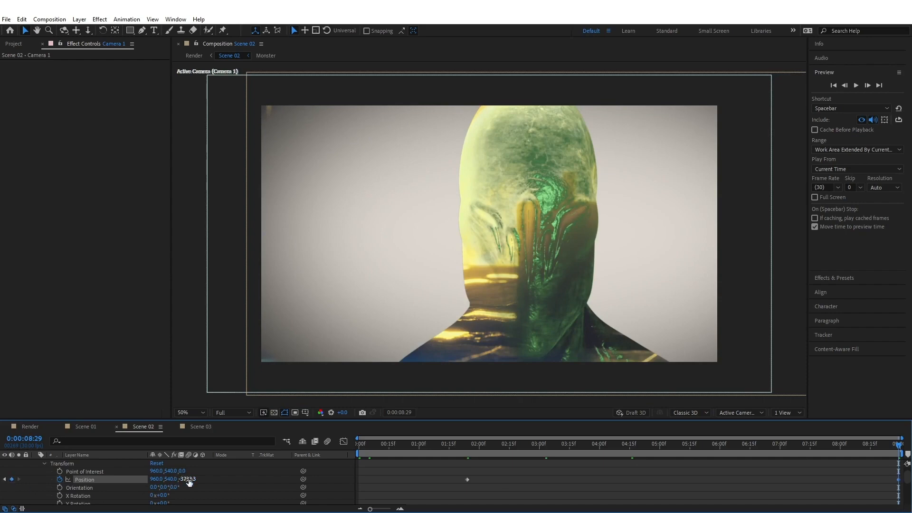
Raise Camera 1's Z Position at the 0:00:08:29 keyframe so it moves closer to the alien, and preview the animation
drag(188, 482, 620, 476)
drag(901, 442, 460, 452)
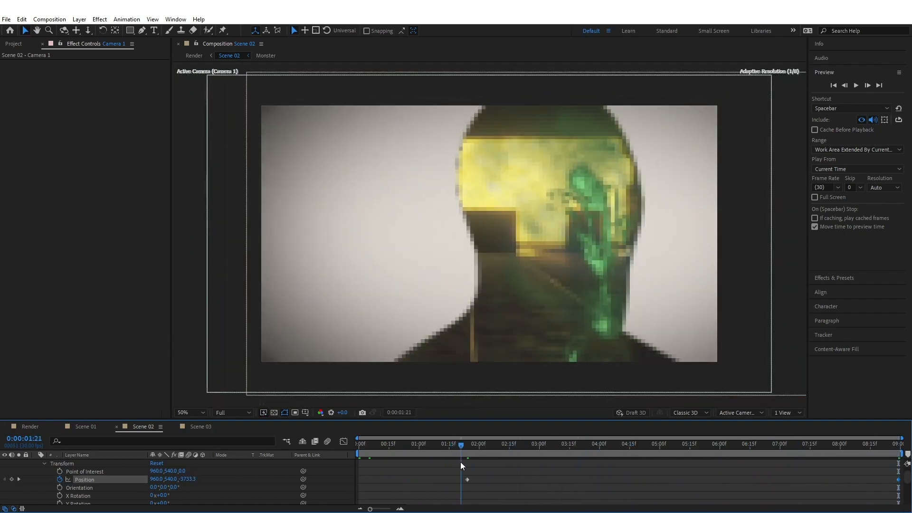
click(857, 88)
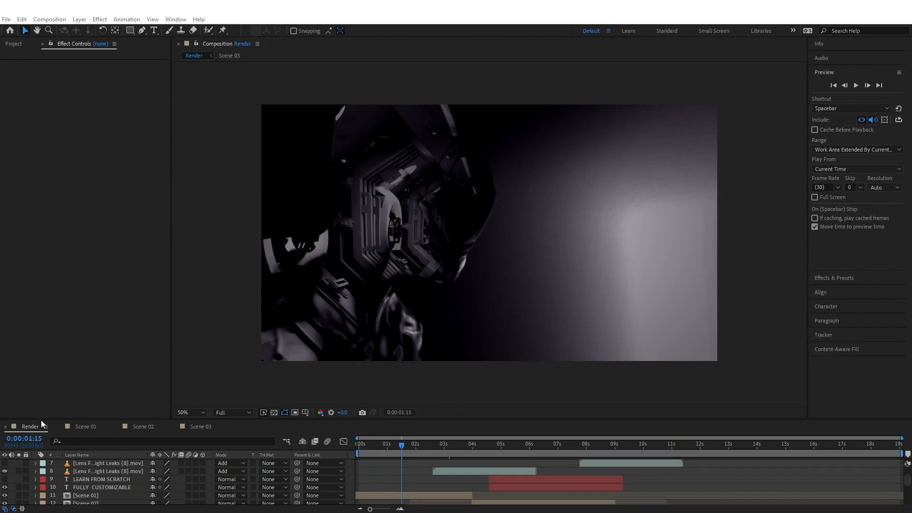
Add a text layer reading "Double Exposure Effect" in the Render composition and place it on the light area beside the robot
click(153, 32)
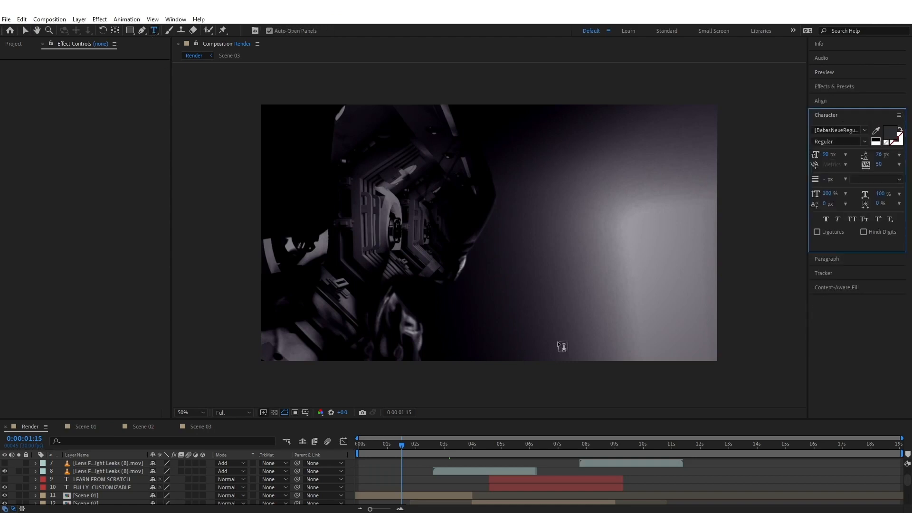
click(552, 247)
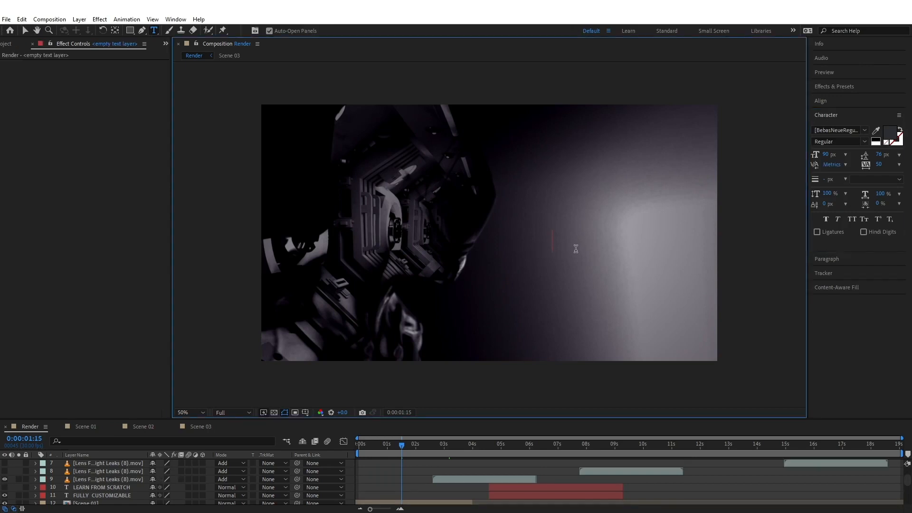
text(D)
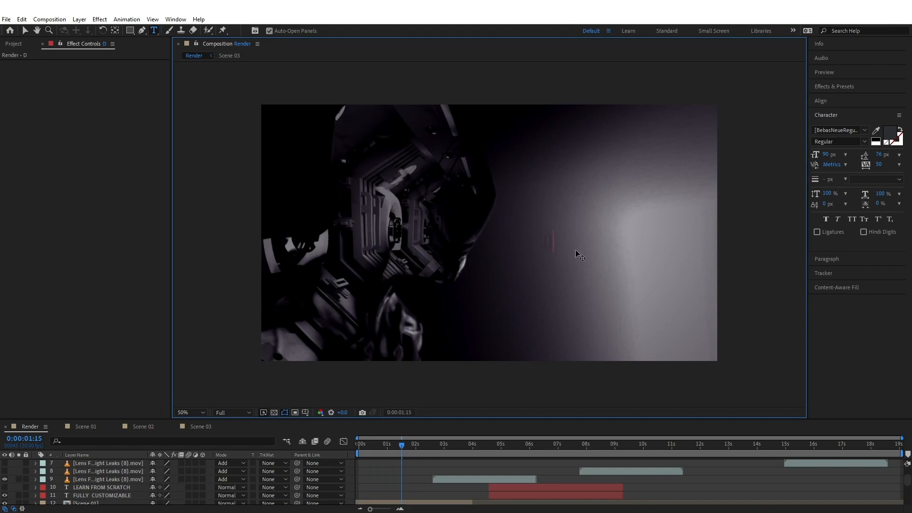
text(ouble Exposure Effect)
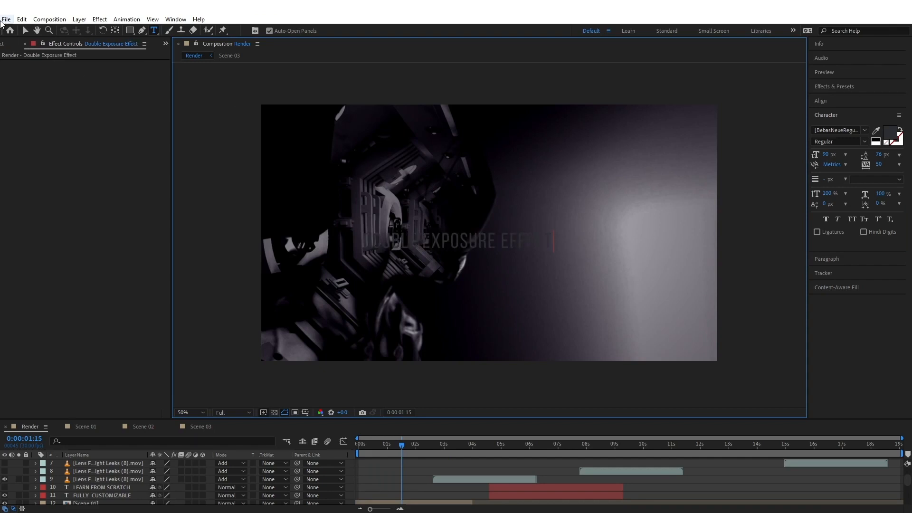
click(21, 30)
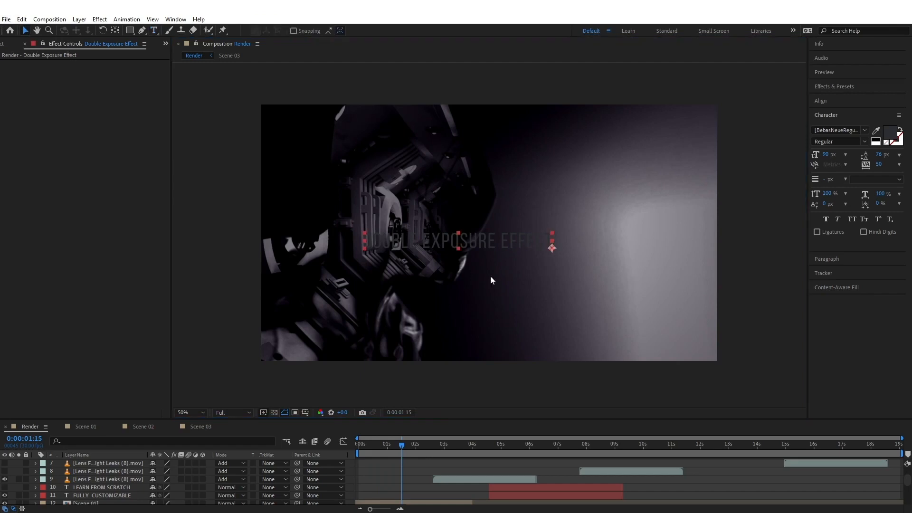
drag(498, 240, 640, 246)
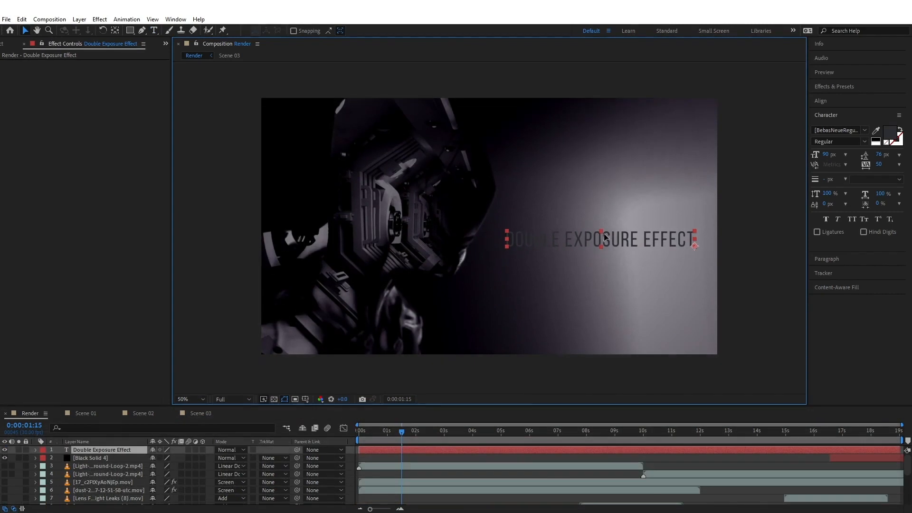
drag(604, 236, 604, 235)
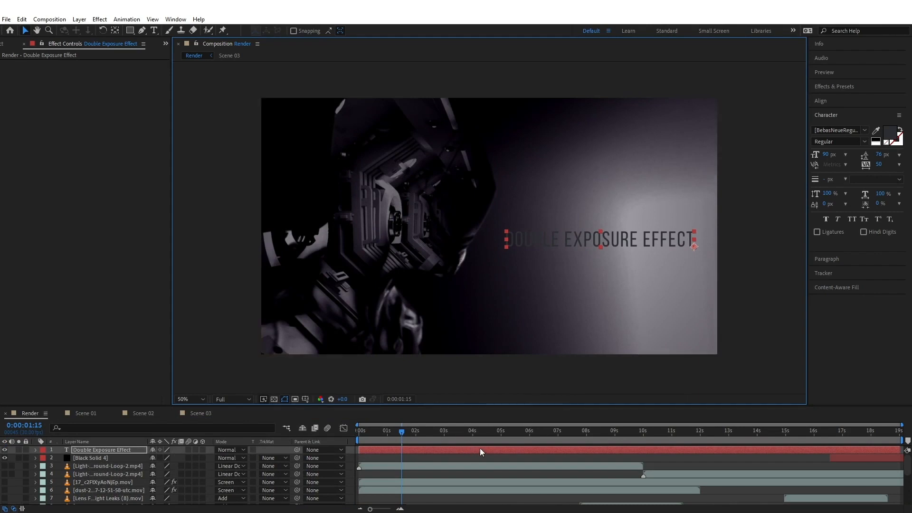
Add an Opacity keyframe of 0% to the Double Exposure Effect title at 0:00:00:00
drag(396, 436, 349, 433)
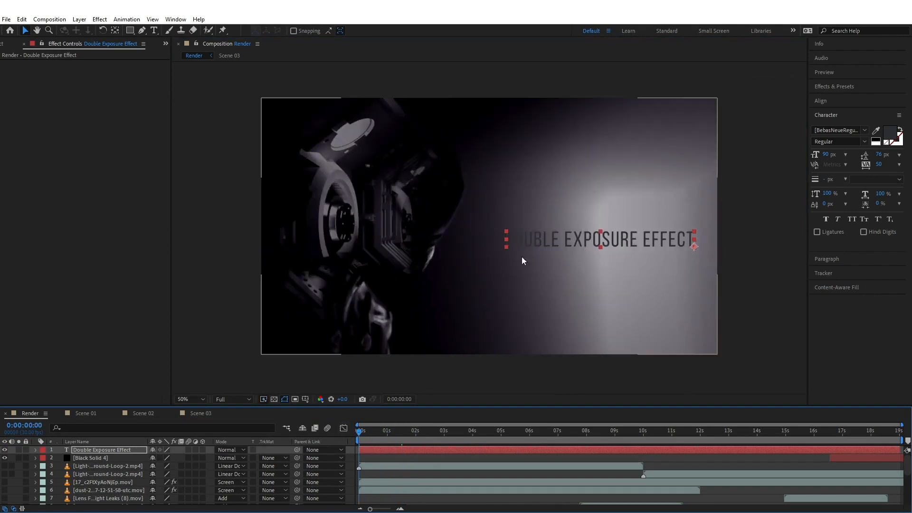
click(36, 449)
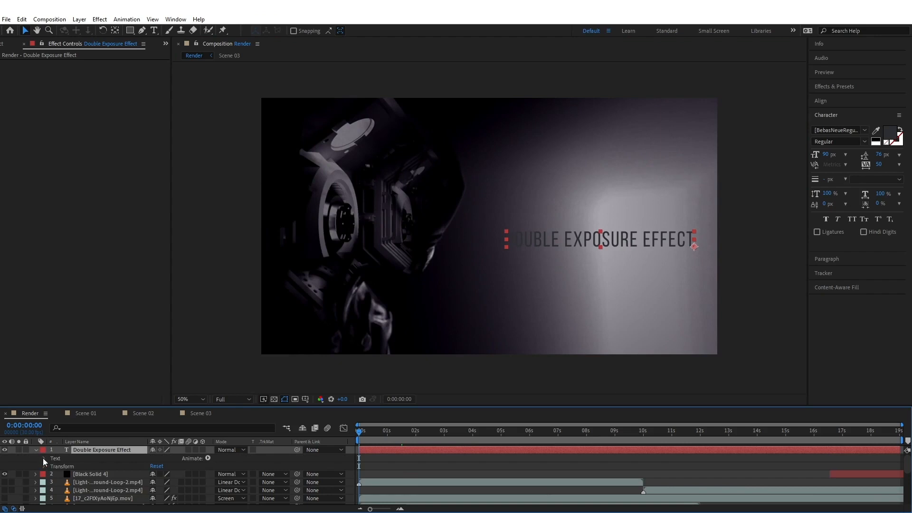
click(43, 466)
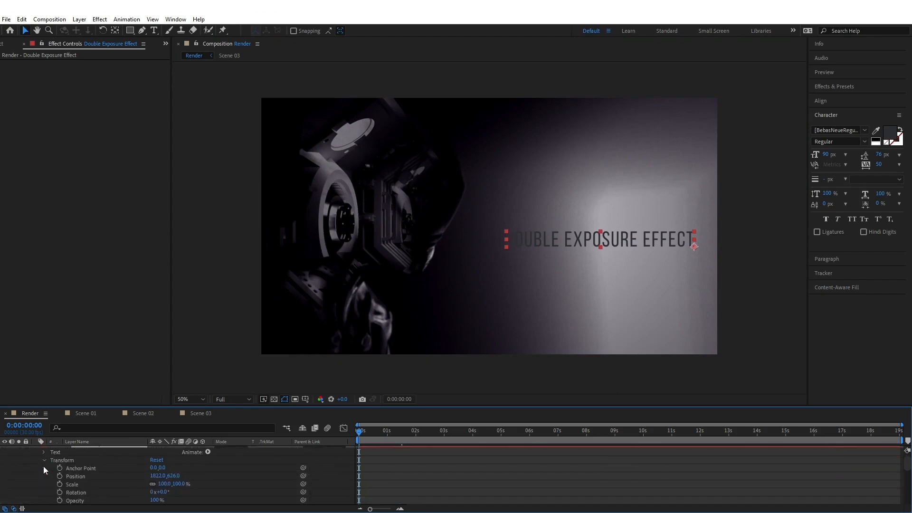
click(60, 501)
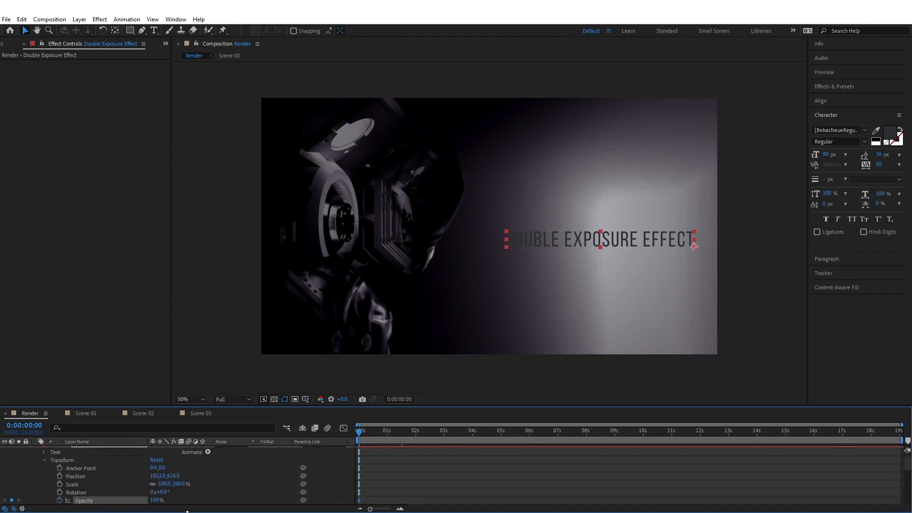
click(155, 500)
text(0)
key(Return)
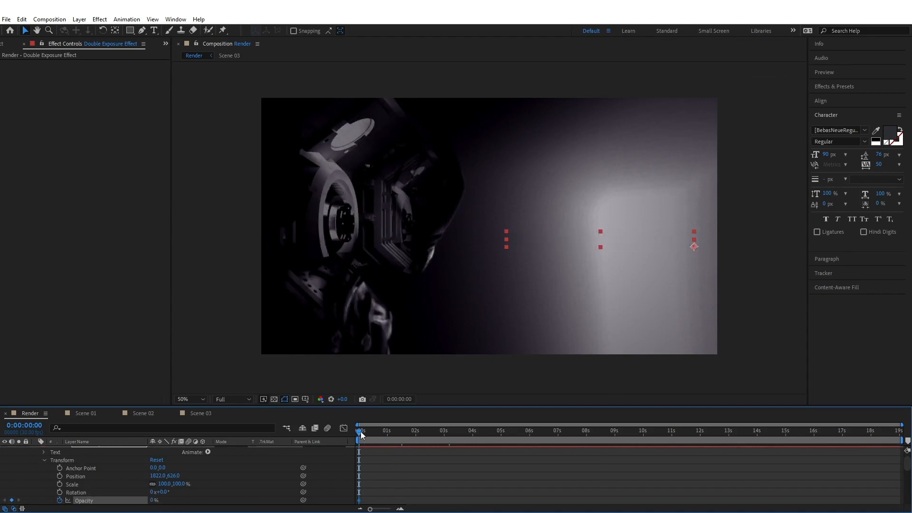
Keyframe the title's Opacity at 100% from 0:00:00:05, shift both fade-in keyframes slightly later, and preview the fade
drag(361, 434, 363, 433)
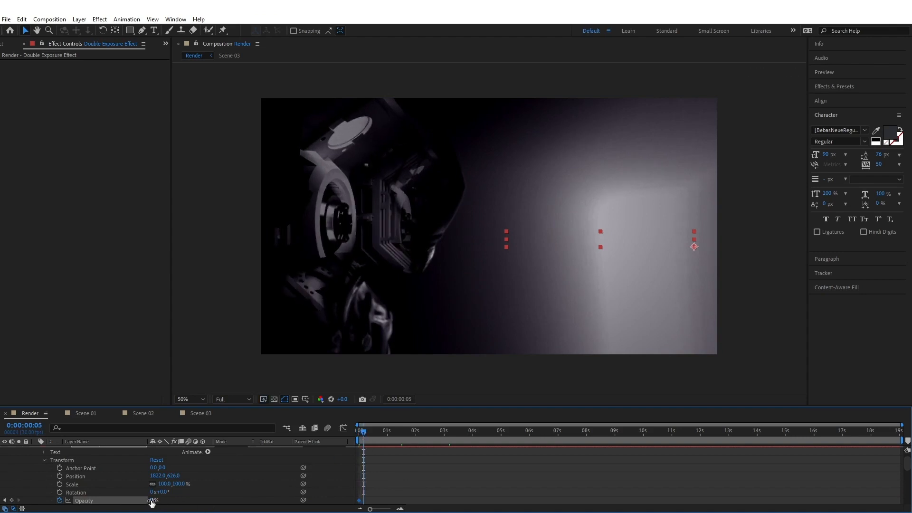
drag(151, 500, 218, 501)
mouse_move(364, 432)
mouse_down()
mouse_move(352, 432)
mouse_move(361, 435)
mouse_up()
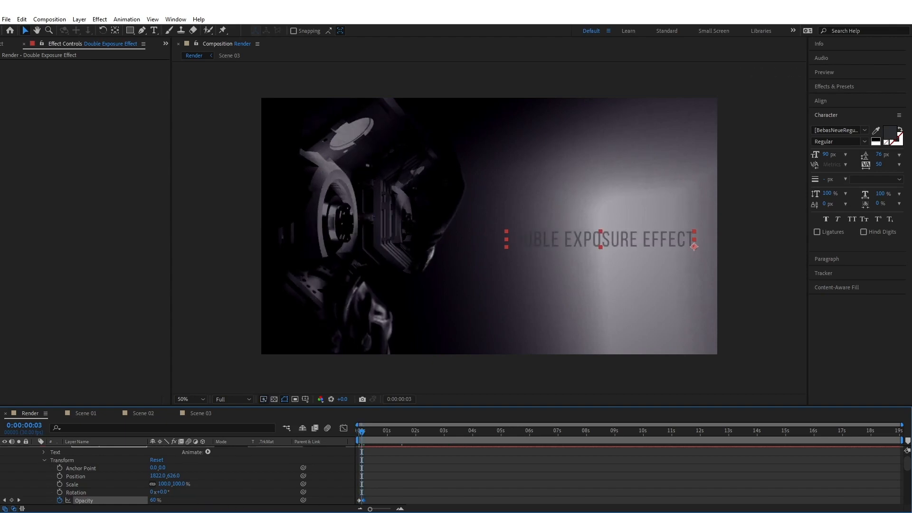
drag(365, 502, 370, 504)
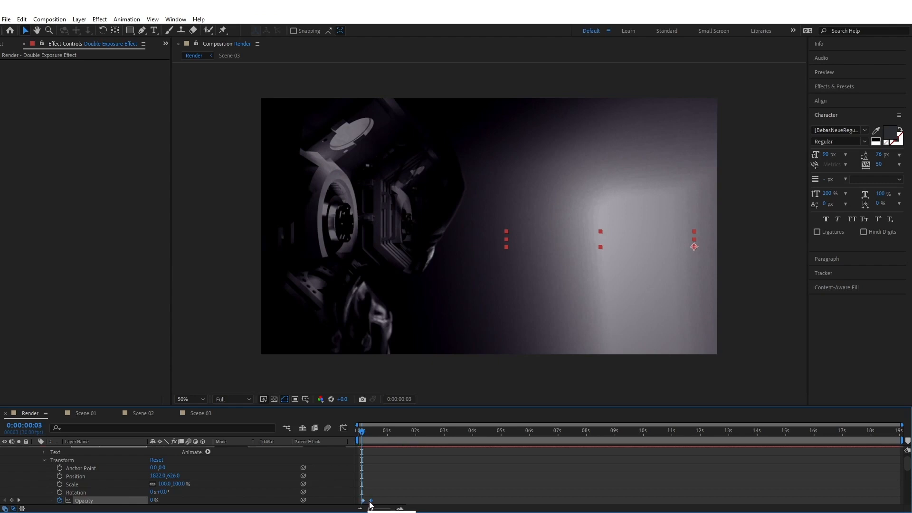
drag(363, 432, 356, 434)
key(space)
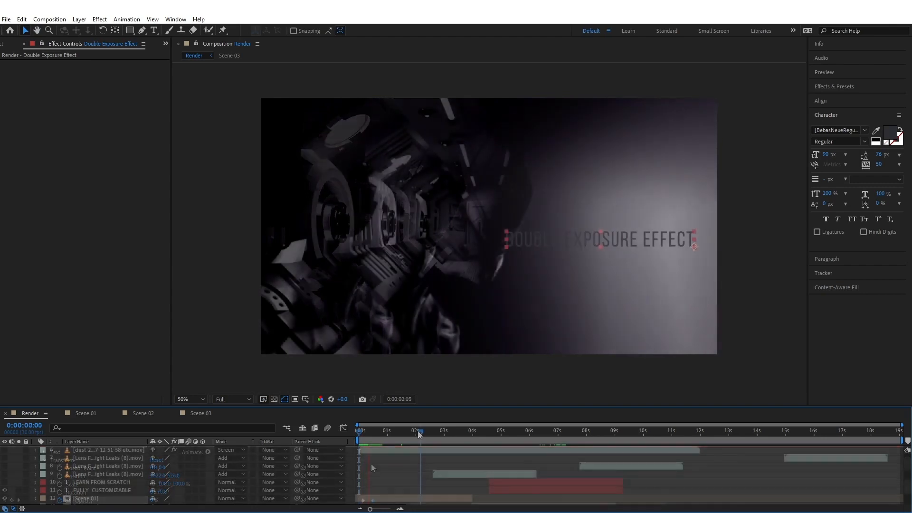
Add a fade-out to the title with Opacity keyframes of 100% at 0:00:03:08 and 0% at 0:00:03:21
drag(418, 431, 452, 437)
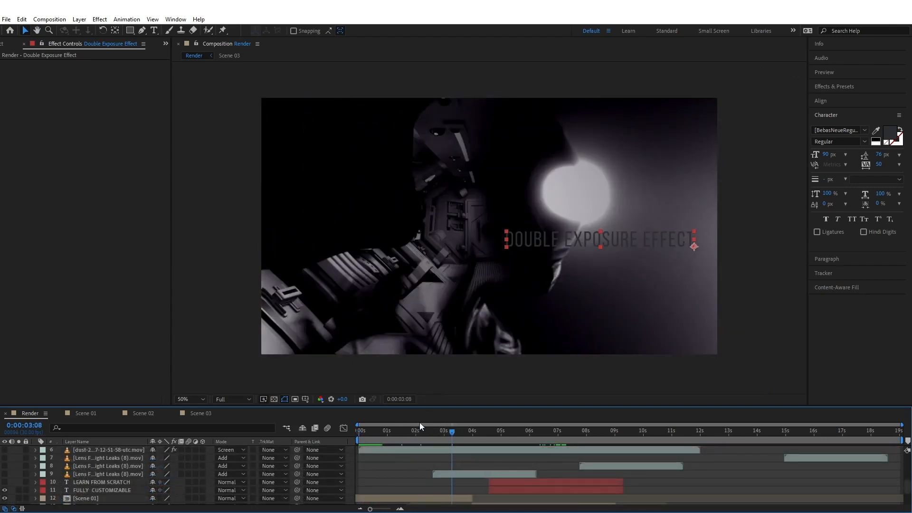
scroll(230, 463, up, 5)
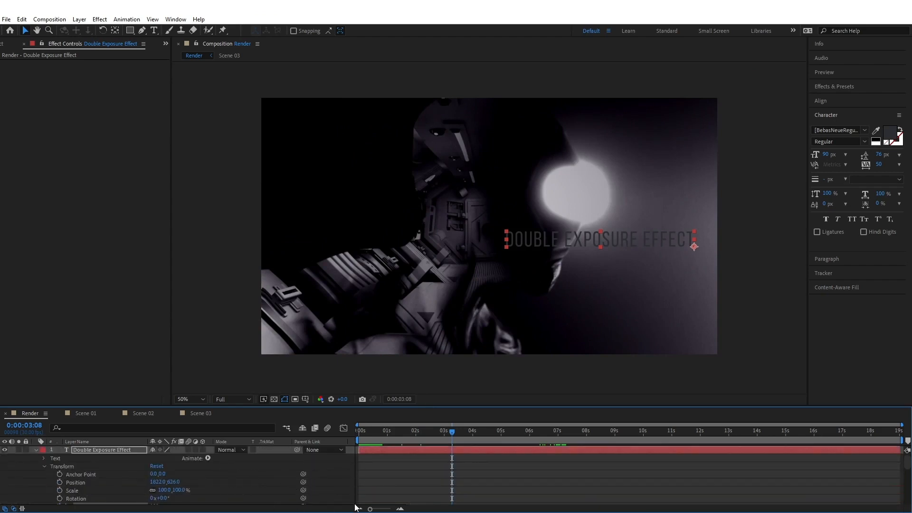
scroll(190, 484, down, 2)
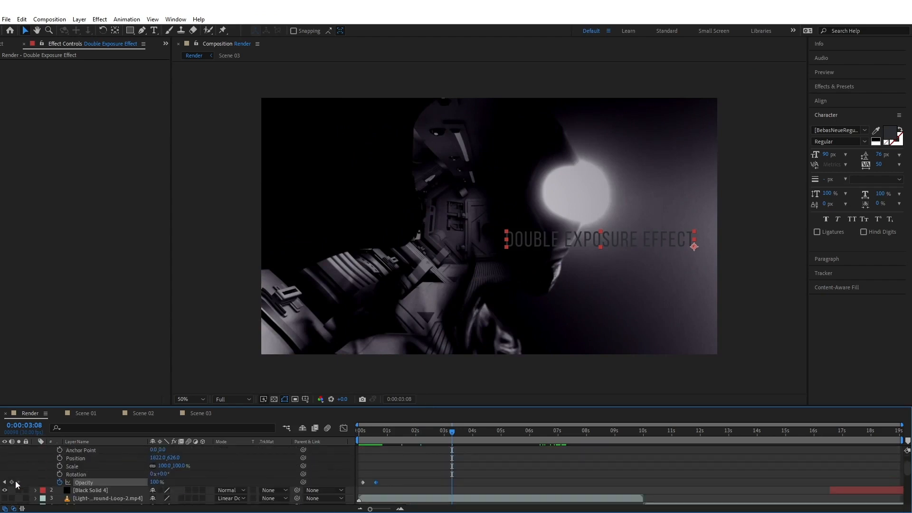
drag(452, 432, 464, 435)
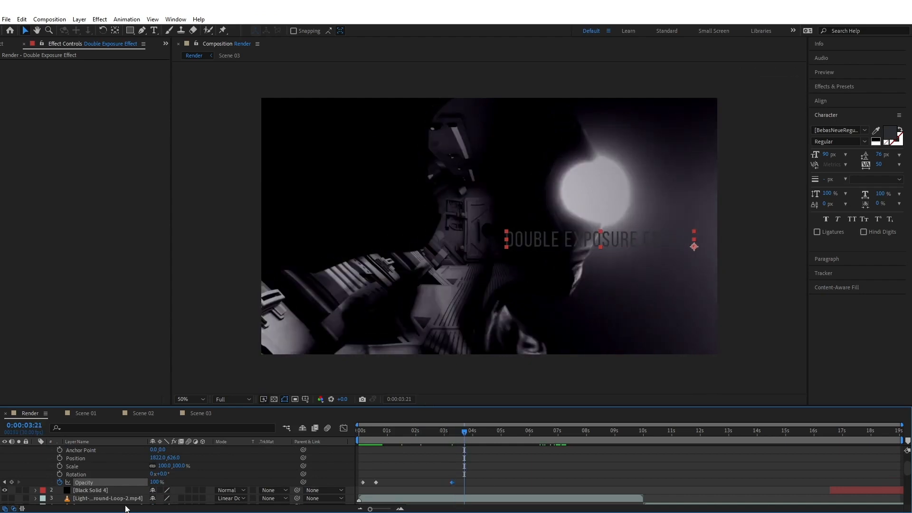
drag(155, 482, 107, 480)
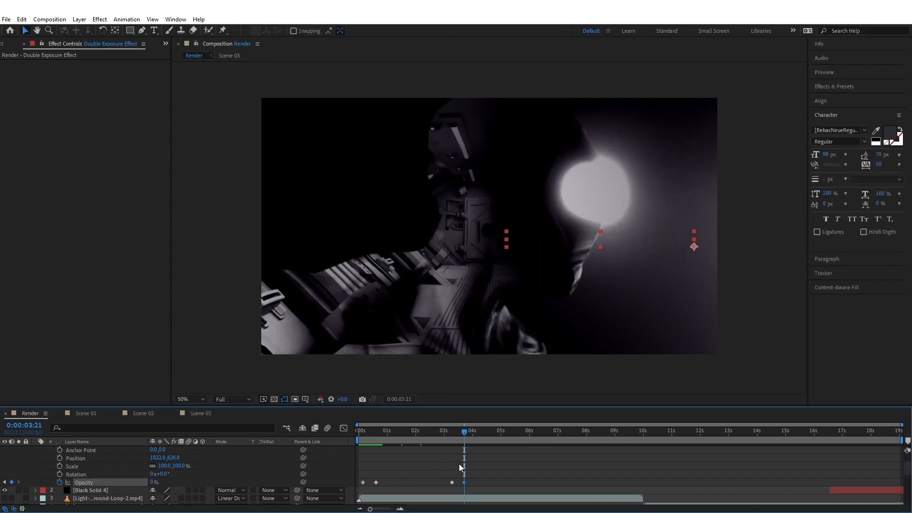
Move the title's two fade-out Opacity keyframes earlier, so both sit between 2 and 3 seconds
drag(464, 432, 451, 455)
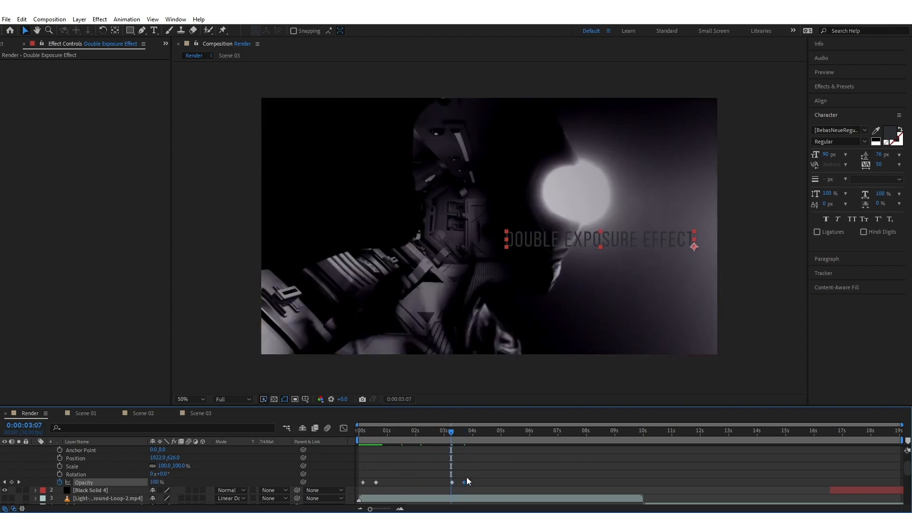
drag(452, 483, 437, 482)
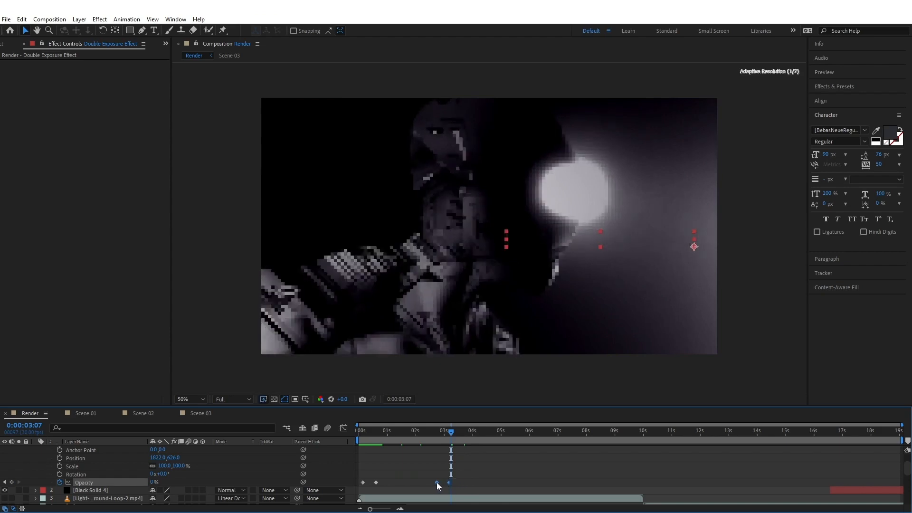
click(439, 432)
drag(436, 437, 415, 437)
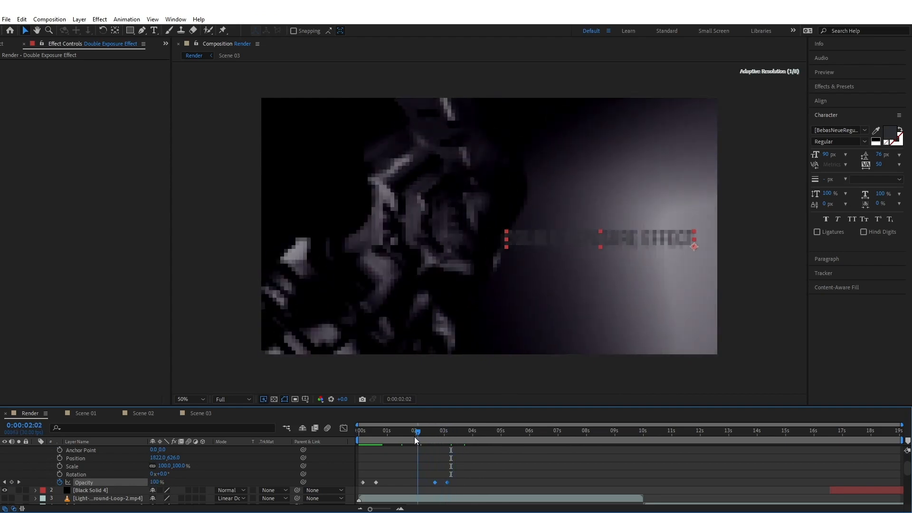
drag(447, 481, 441, 482)
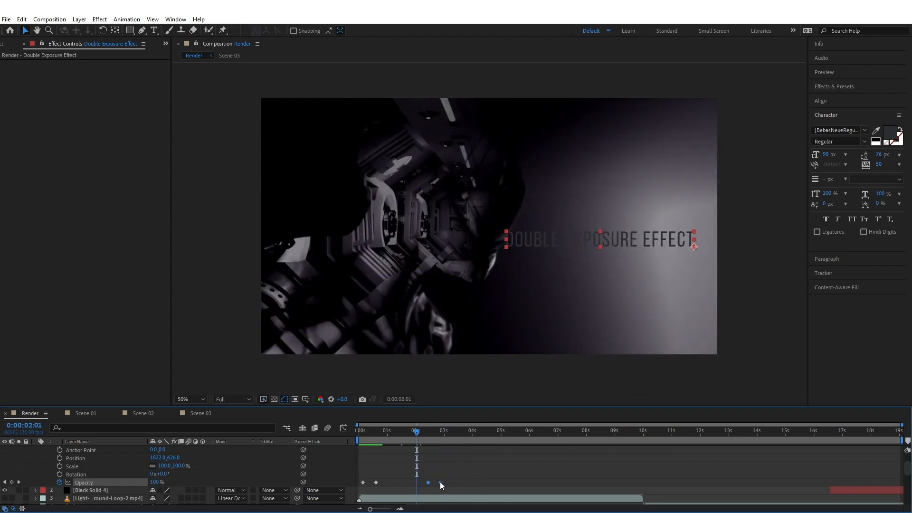
mouse_move(414, 431)
mouse_down()
mouse_move(435, 436)
mouse_move(400, 438)
mouse_move(410, 441)
mouse_up()
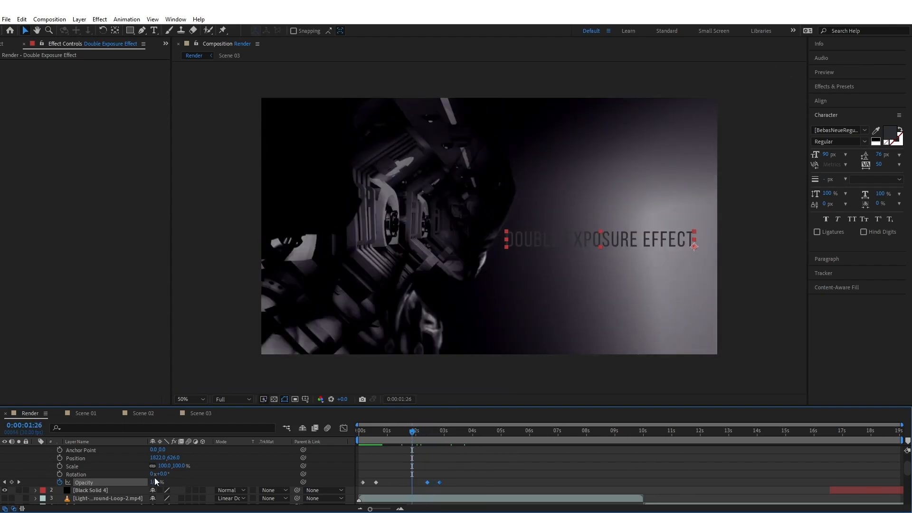
Change the Double Exposure Effect title's fill colour to white, FFFFFF
scroll(123, 475, up, 2)
click(106, 452)
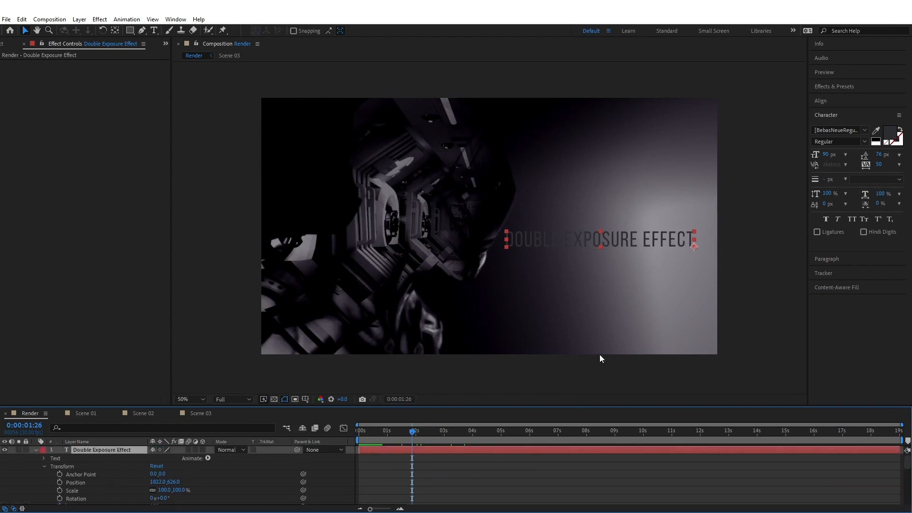
click(885, 138)
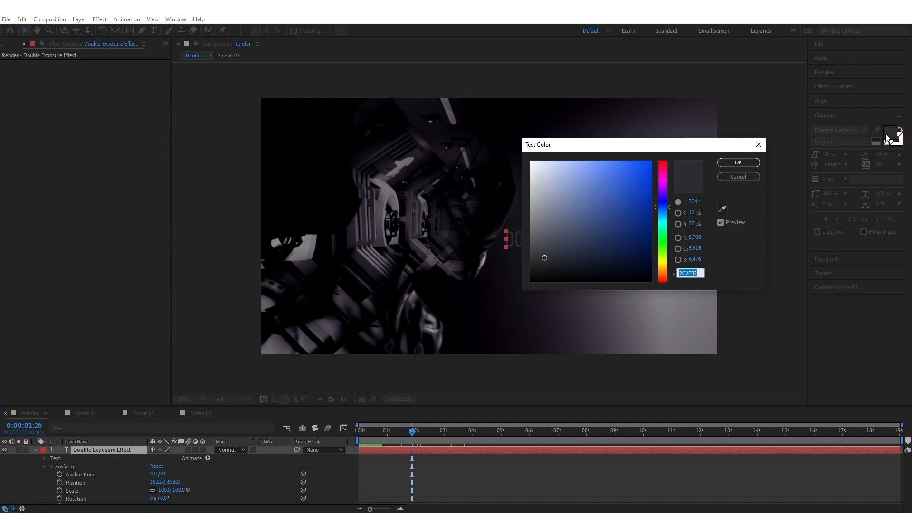
text(FFFFFF)
drag(558, 146, 628, 272)
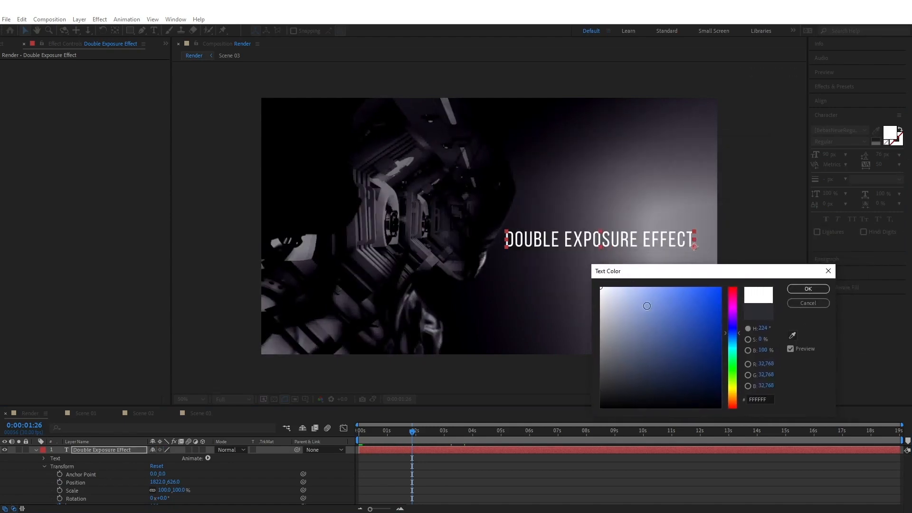
click(808, 291)
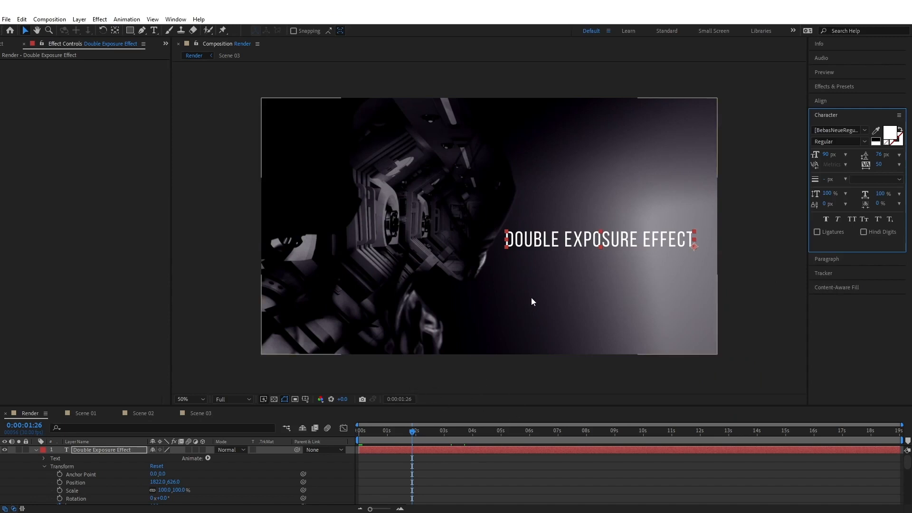
Add a Position keyframe to the title at 0:00:00:00
drag(380, 435, 373, 456)
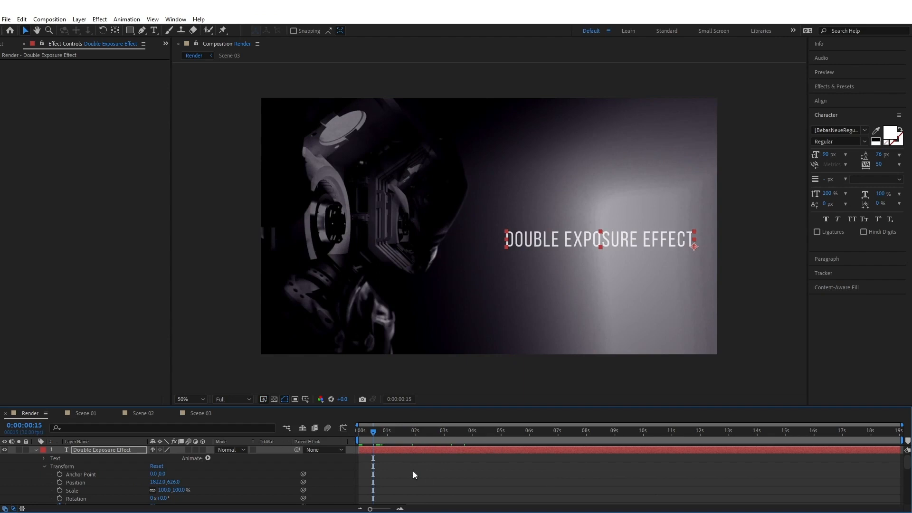
scroll(385, 460, down, 2)
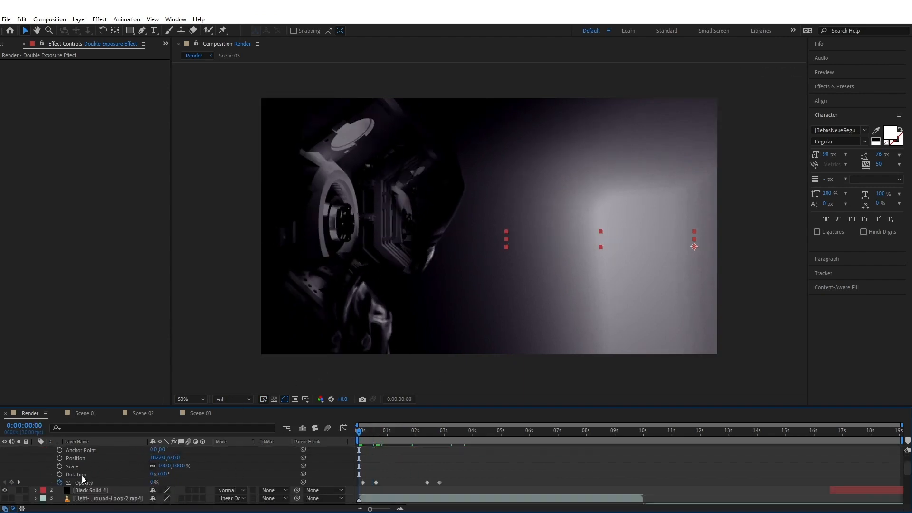
scroll(86, 478, up, 2)
click(60, 483)
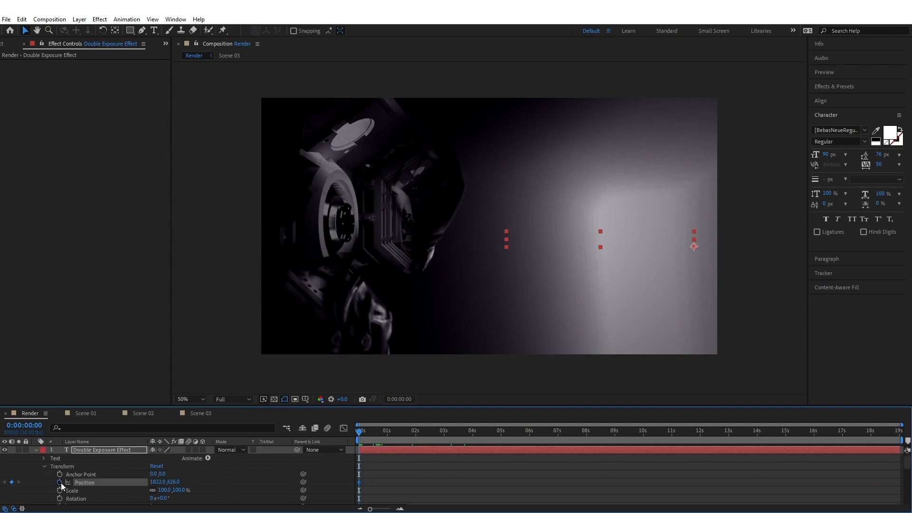
Add a second Position keyframe to the title at 0:00:02:21 with the text moved slightly straight down, and preview the motion
scroll(496, 488, down, 2)
drag(360, 436, 435, 446)
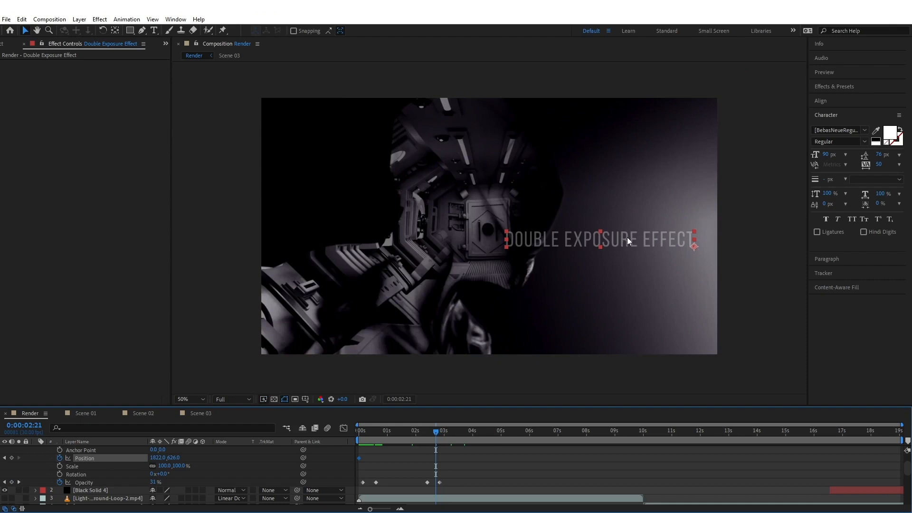
drag(626, 236, 626, 255)
drag(436, 430, 339, 438)
key(space)
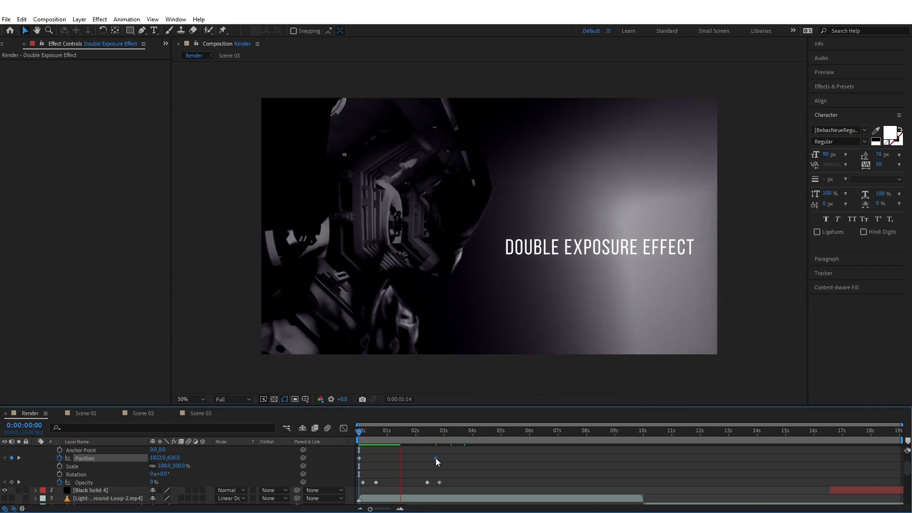
Move the title's second Position keyframe to just past 3 seconds and preview the slower downward drift
drag(436, 457, 445, 460)
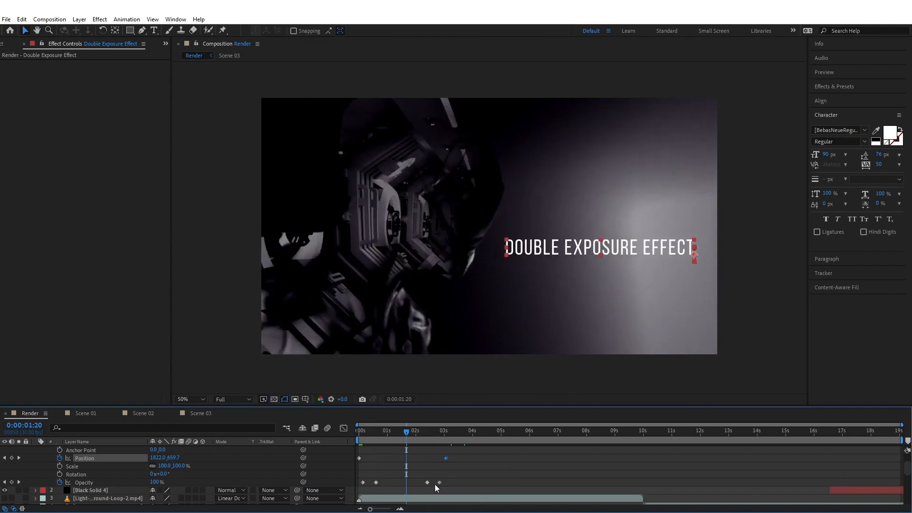
drag(406, 431, 324, 455)
key(space)
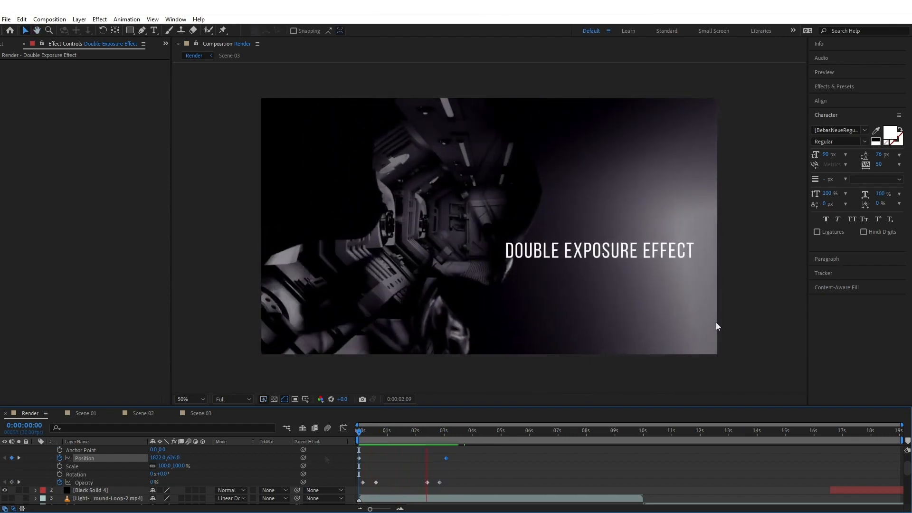
key(space)
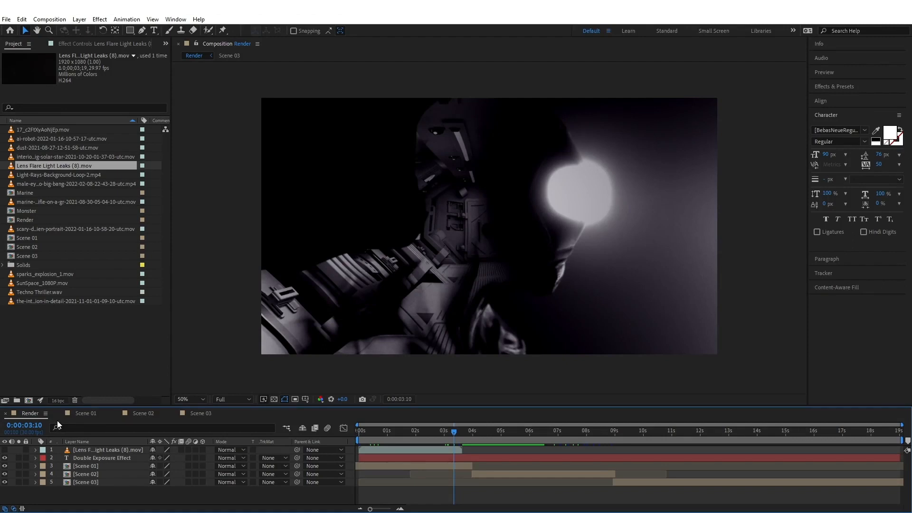
Show the Lens Flare Light Leaks (8) layer and shift it later in time so it spans the cut between Scene 01 and Scene 02
click(5, 450)
drag(445, 434, 396, 416)
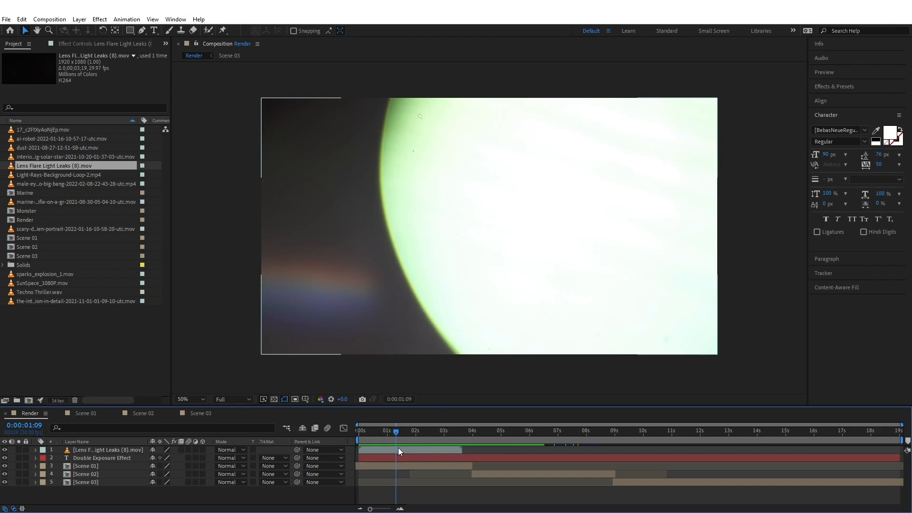
drag(398, 449, 467, 451)
click(469, 466)
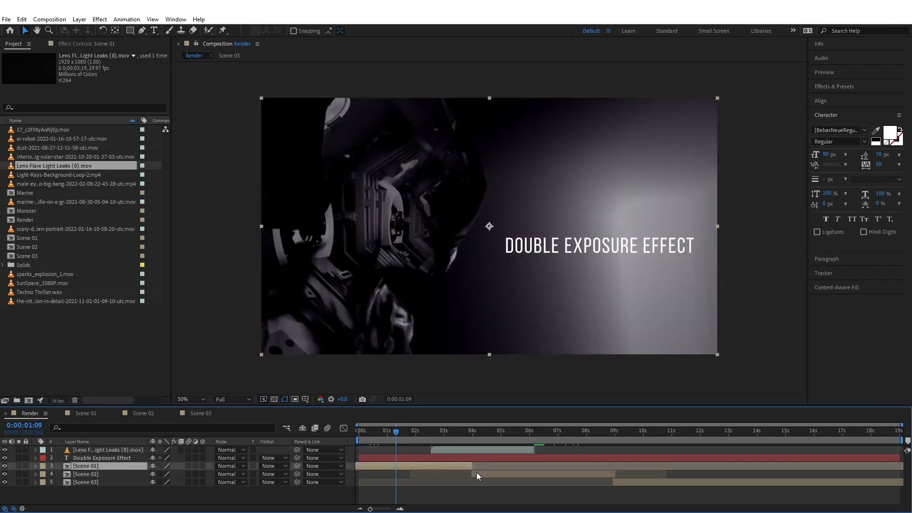
Align the Lens Flare Light Leaks layer to start at 0:00:02:21, so its bright flash covers the scene cut at 0:00:04:00
click(5, 450)
click(398, 432)
drag(397, 431, 472, 450)
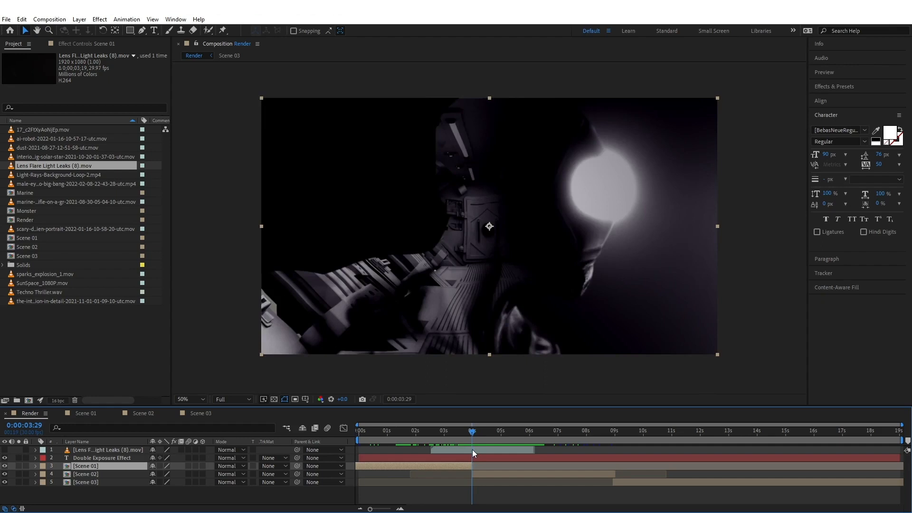
click(386, 509)
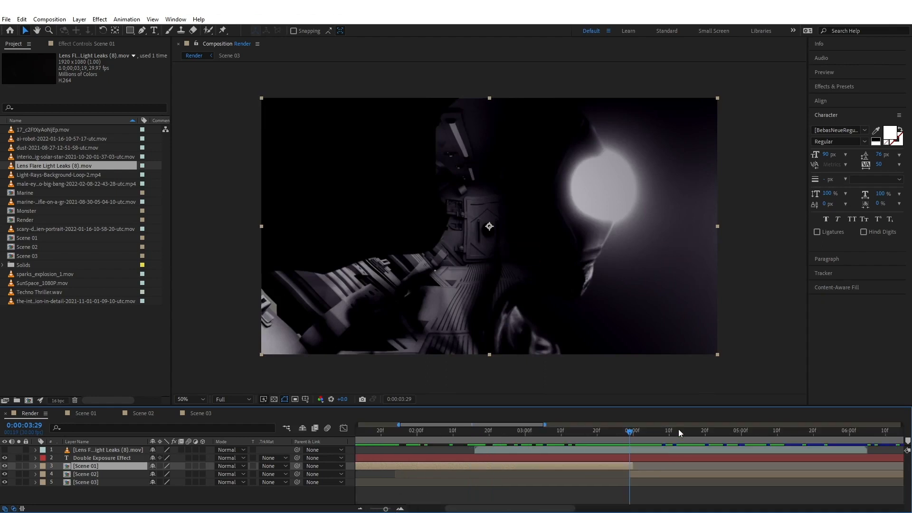
drag(624, 435, 630, 438)
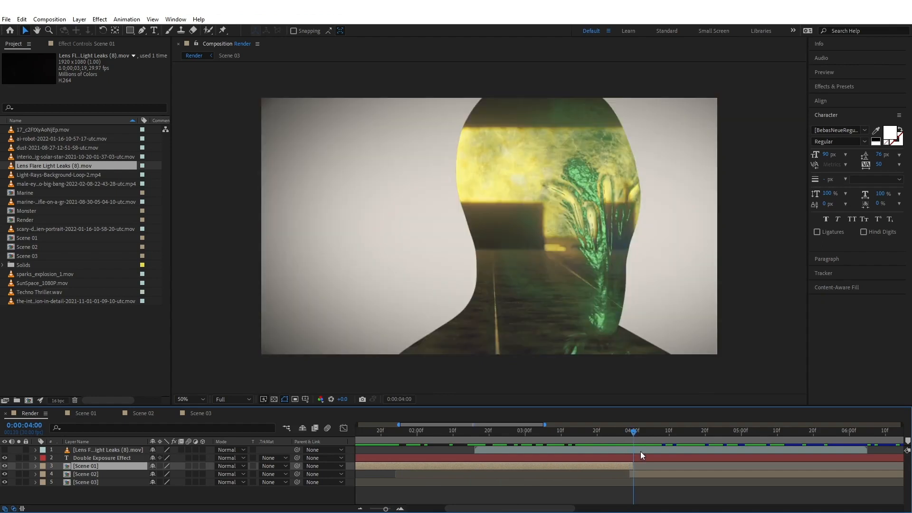
click(663, 450)
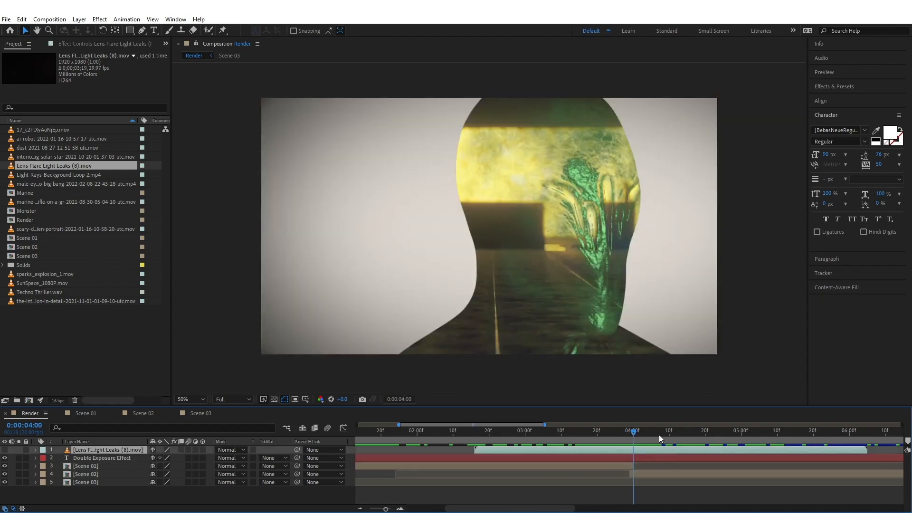
drag(659, 448, 637, 452)
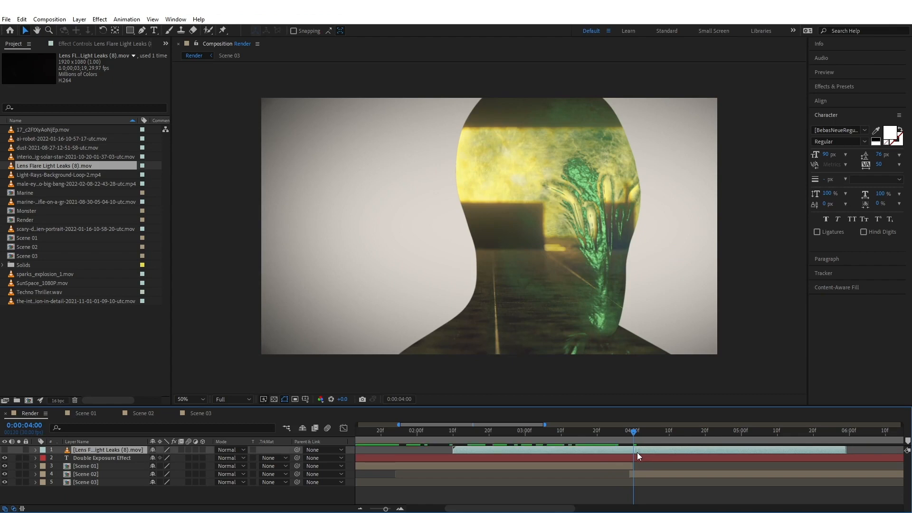
click(5, 450)
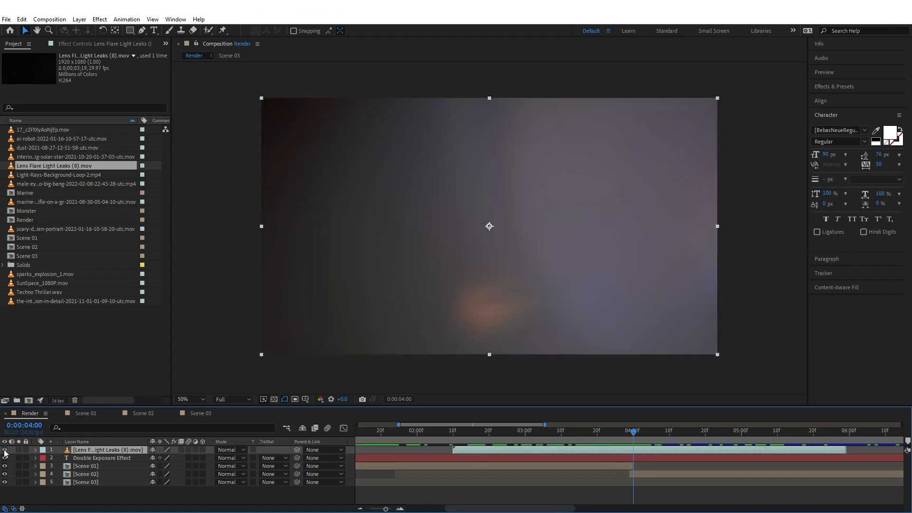
drag(662, 449, 700, 444)
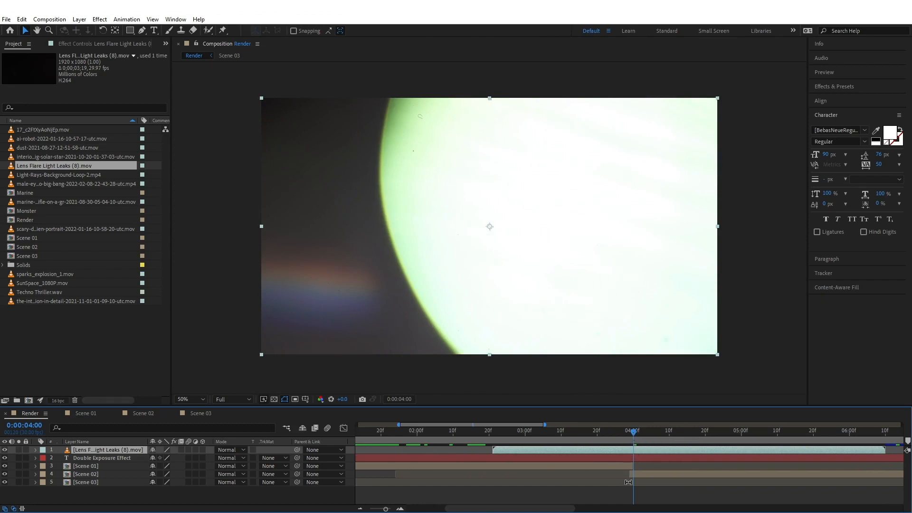
click(622, 468)
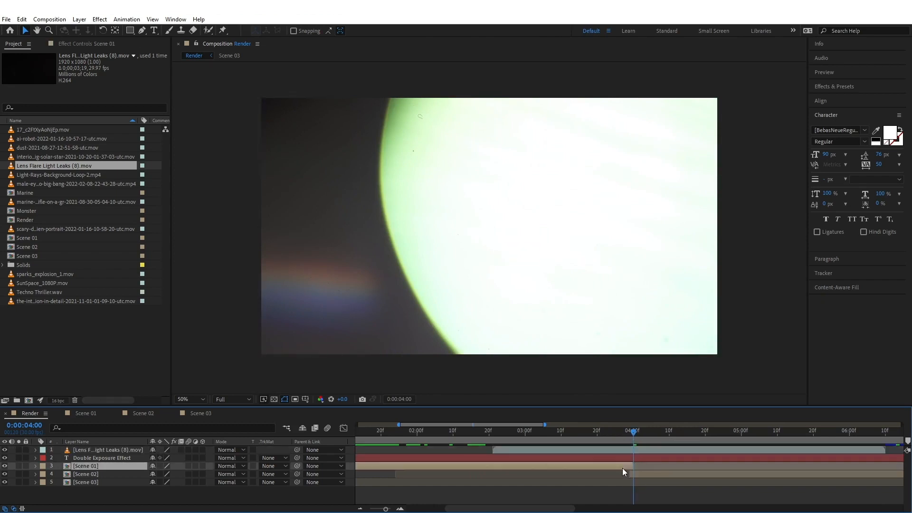
click(648, 474)
click(639, 450)
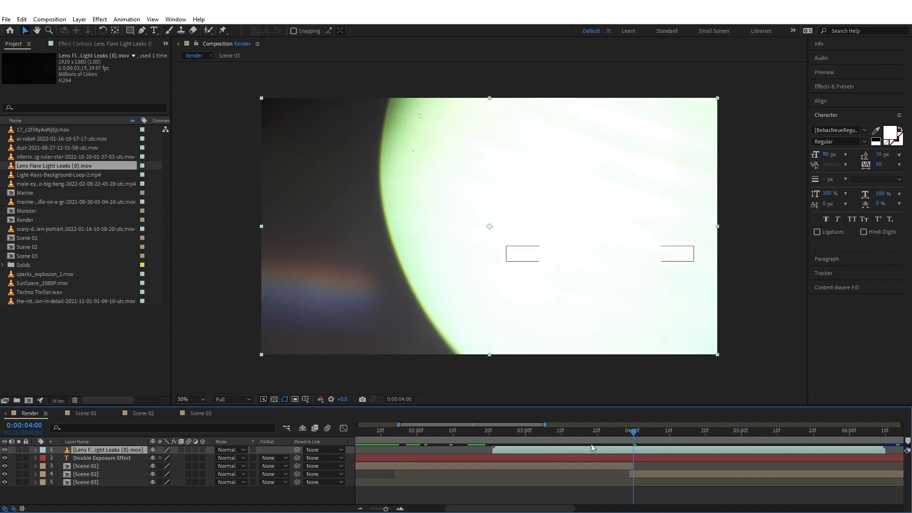
Fade in the Lens Flare Light Leaks layer with Opacity keyframes of 0% at 0:00:02:21 and 100% at 0:00:04:00
click(36, 450)
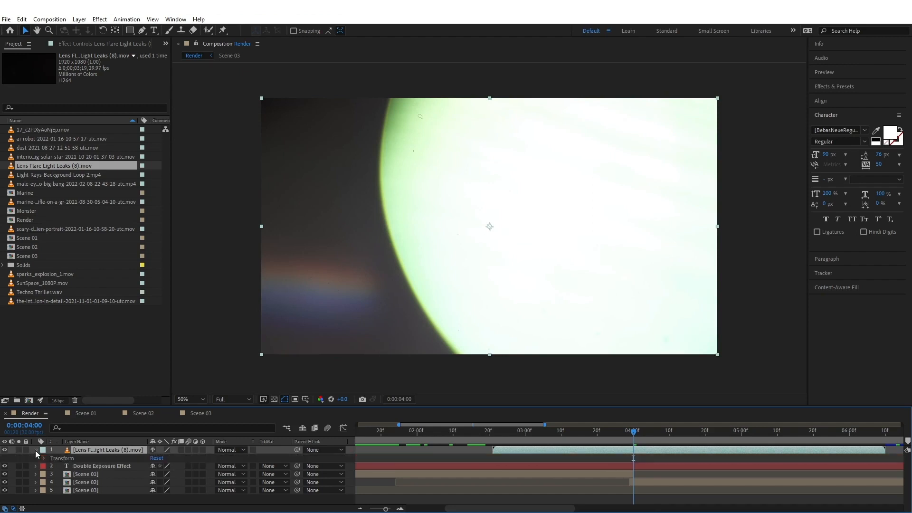
click(44, 458)
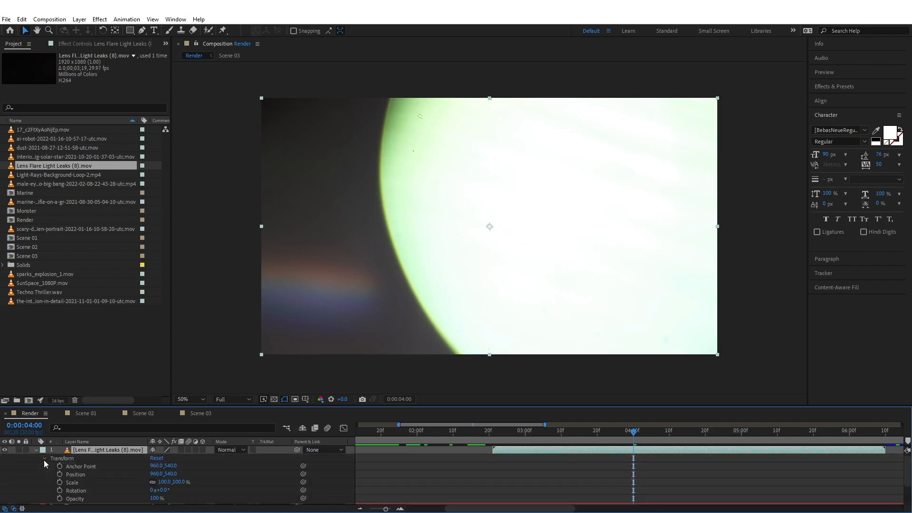
click(60, 499)
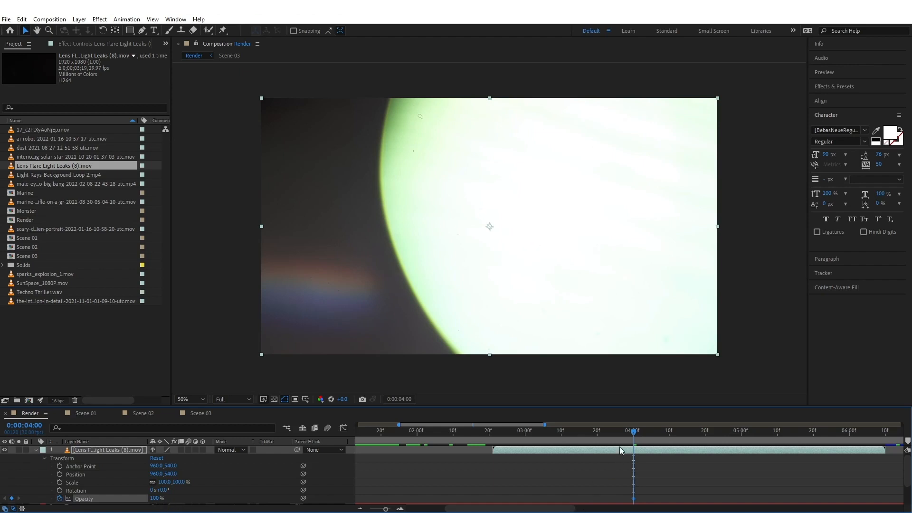
drag(634, 433, 492, 436)
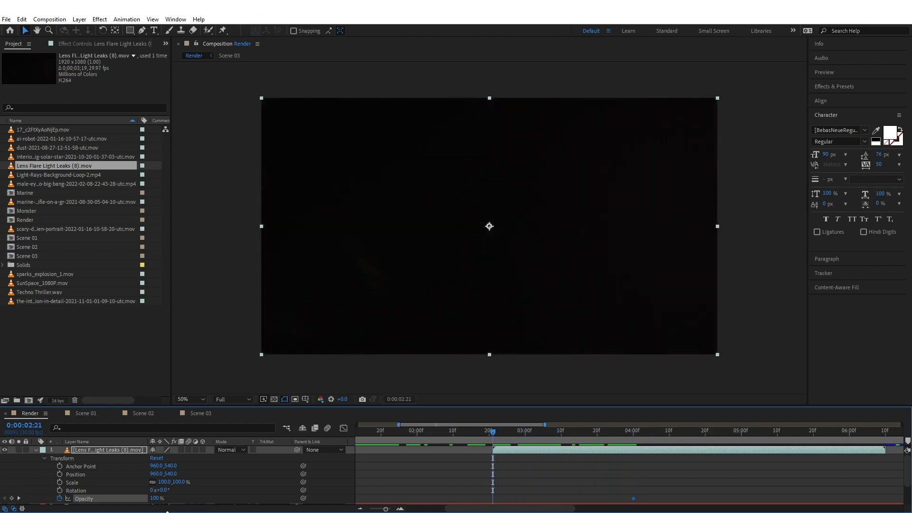
drag(151, 498, 81, 498)
key(space)
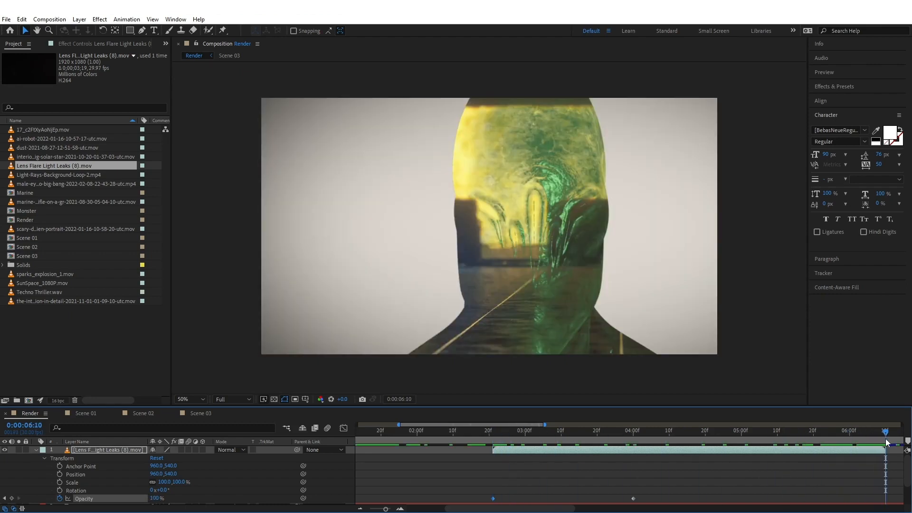
Fade out the Lens Flare Light Leaks layer with a 0% Opacity keyframe at 0:00:06:10, and check the transition
drag(157, 498, 125, 499)
drag(887, 432, 702, 472)
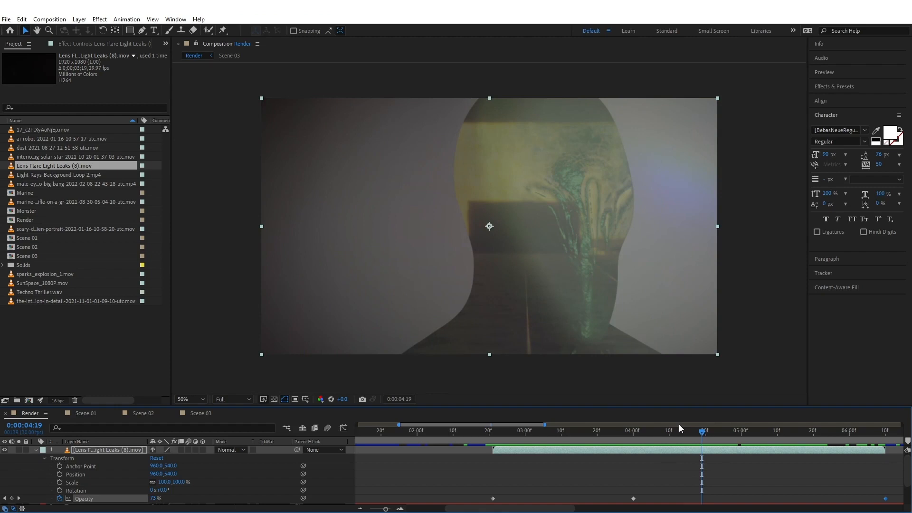
drag(702, 431, 514, 456)
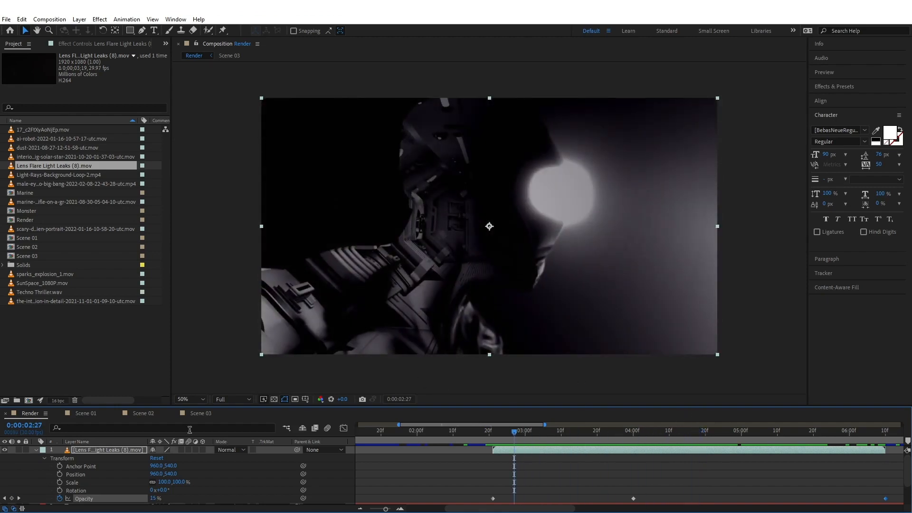
Add a new adjustment layer to the Scene 01 composition and place it above all other layers
click(81, 415)
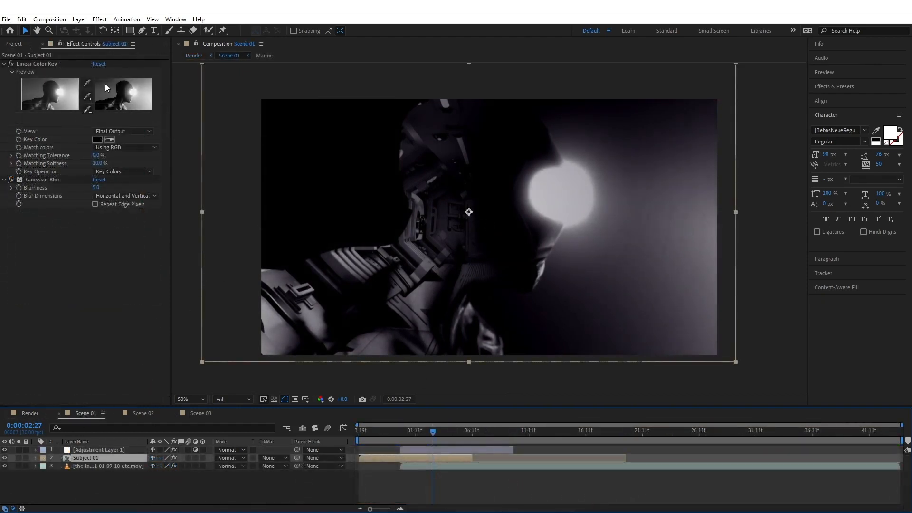
click(79, 19)
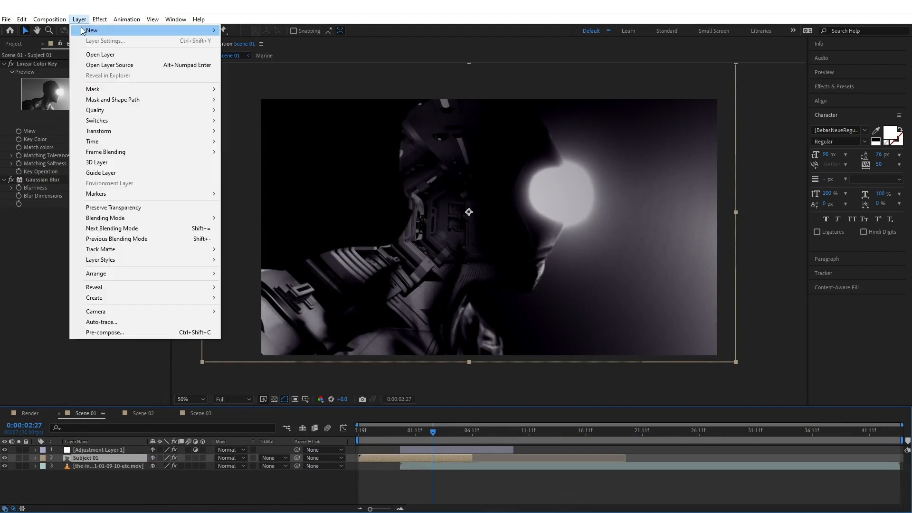
mouse_move(84, 30)
click(314, 90)
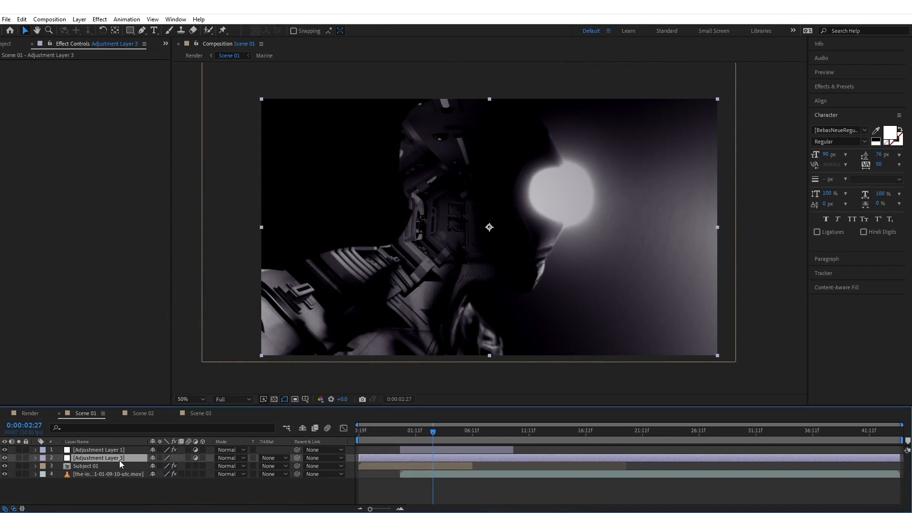
drag(121, 460, 127, 446)
Apply a Photo Filter effect to the new adjustment layer, using the Blue filter with a density of 90%
click(99, 19)
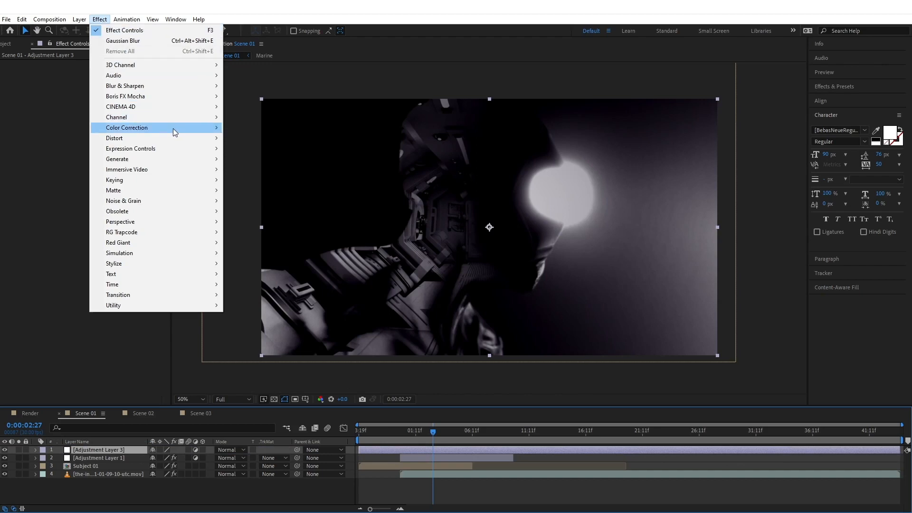
mouse_move(173, 128)
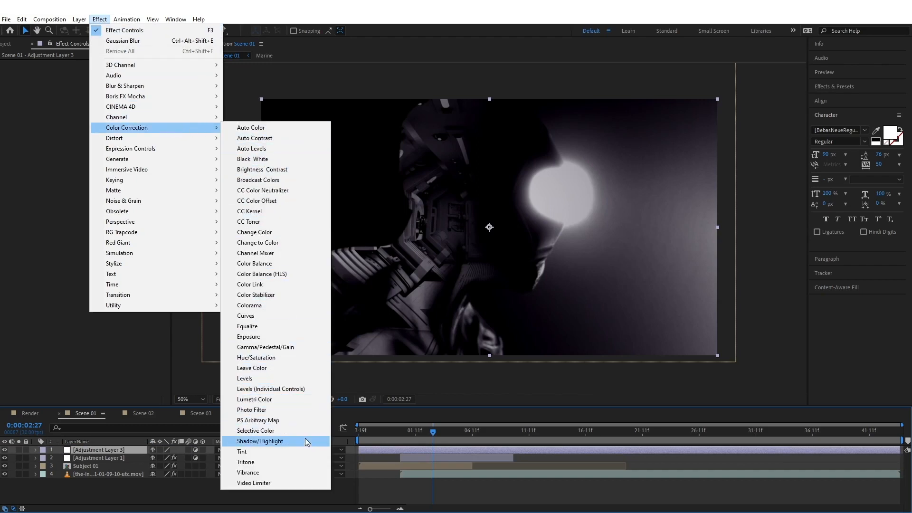
click(312, 410)
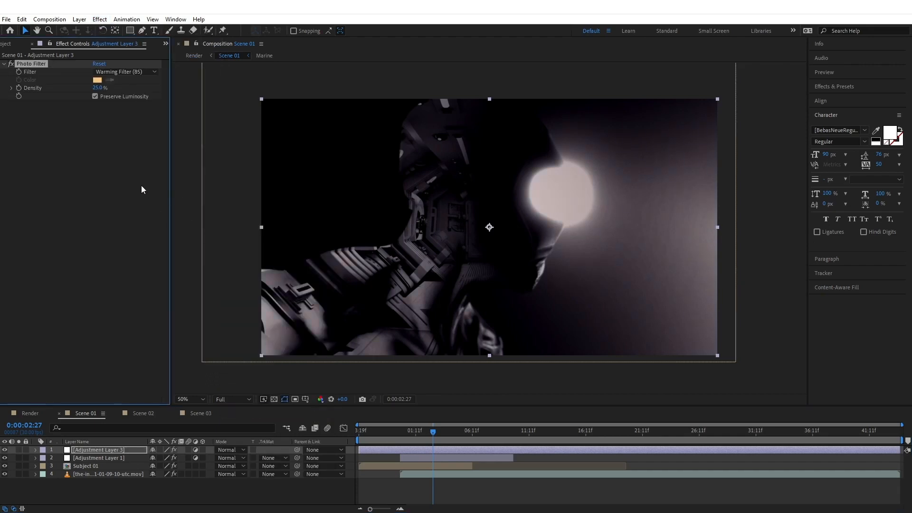
click(146, 73)
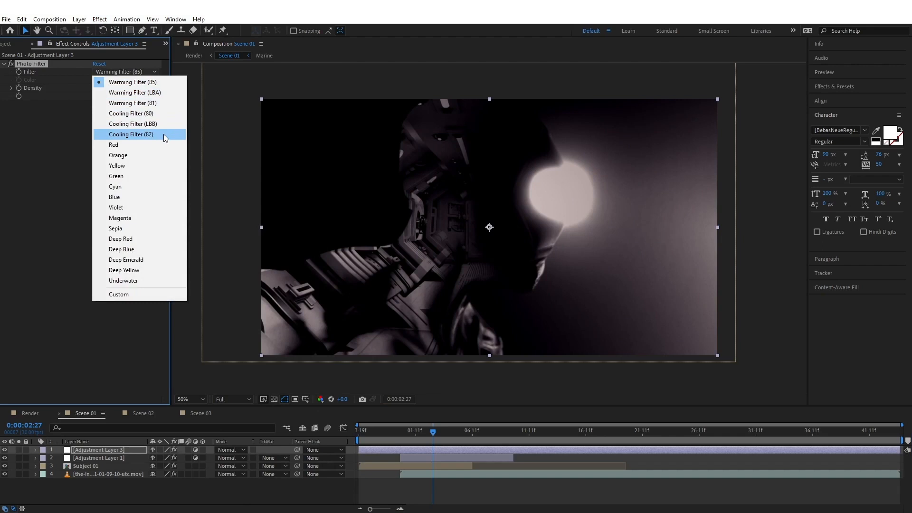
click(163, 197)
drag(104, 87, 136, 89)
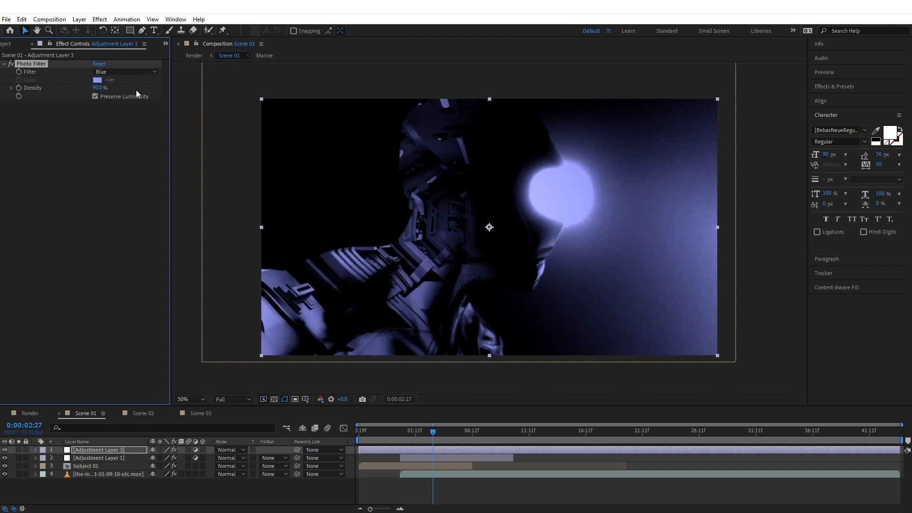